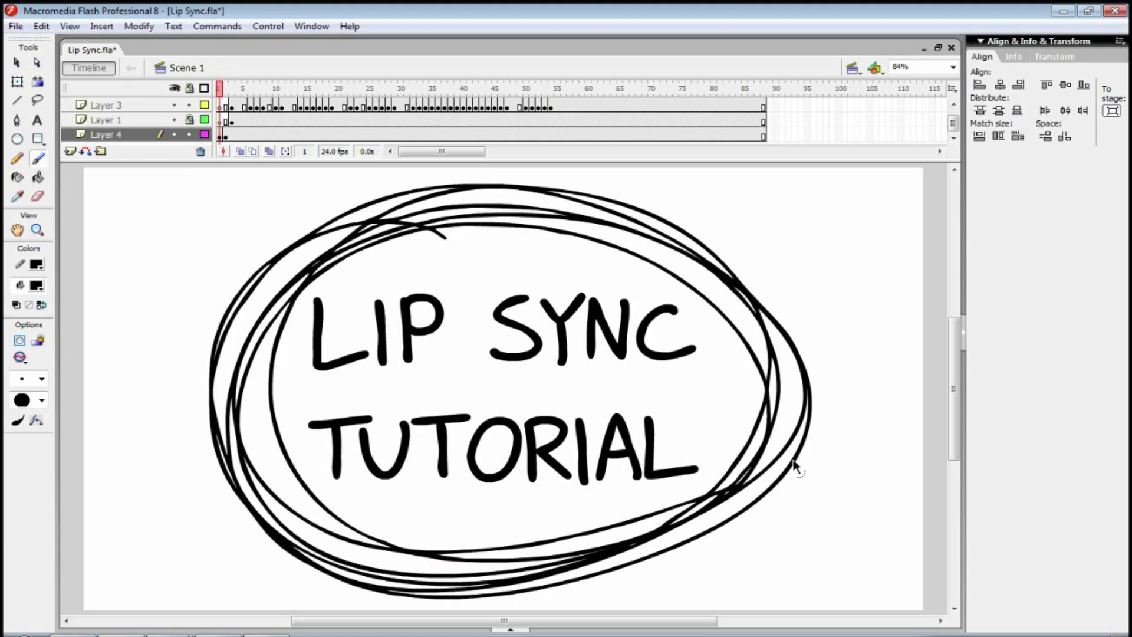
# Step: Undo the ovals scribbled around the LIP SYNC TUTORIAL title and advance to frame 2
pyautogui.hotkey('ctrl', 'z')
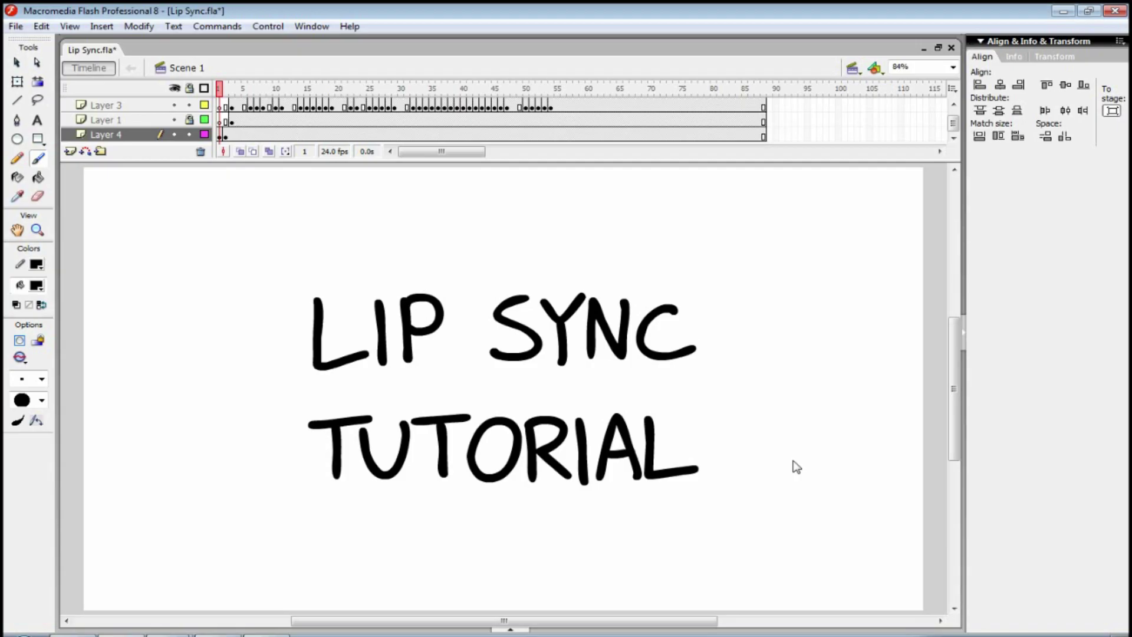
pyautogui.press('.')
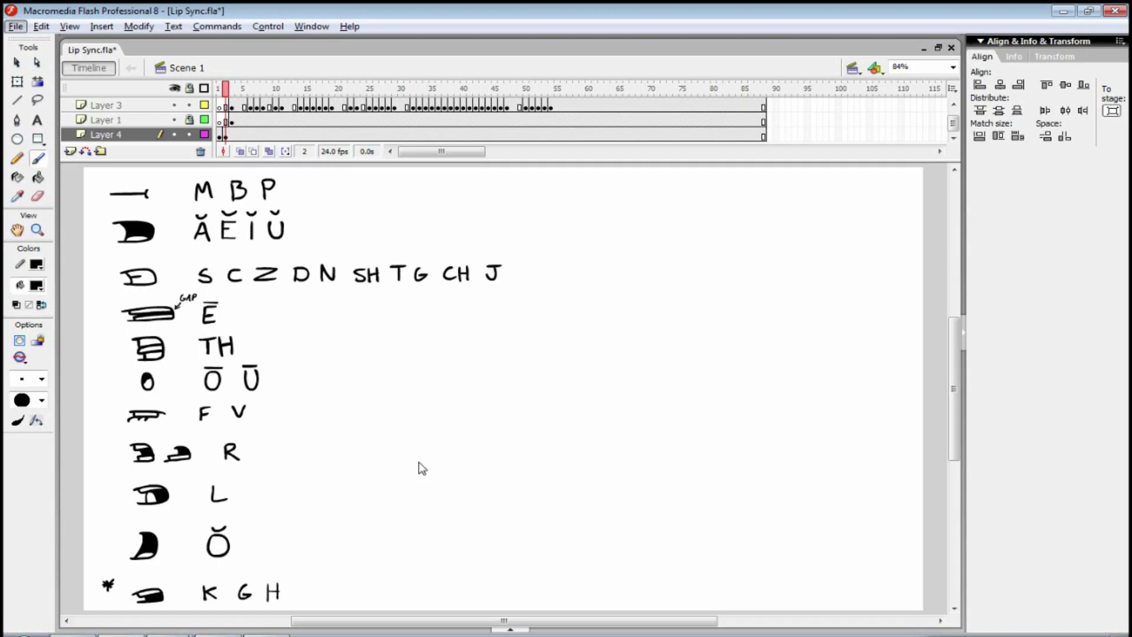
# Step: Brush two black eyes and an open mouth beside the mouth-shape chart and fill the mouth's interior black
pyautogui.click(462, 337)
pyautogui.click(544, 336)
pyautogui.moveTo(481, 362)
pyautogui.mouseDown()
pyautogui.moveTo(522, 374)
pyautogui.moveTo(476, 380)
pyautogui.moveTo(523, 365)
pyautogui.moveTo(488, 383)
pyautogui.moveTo(519, 378)
pyautogui.mouseUp()
pyautogui.press('k')
pyautogui.click(517, 375)
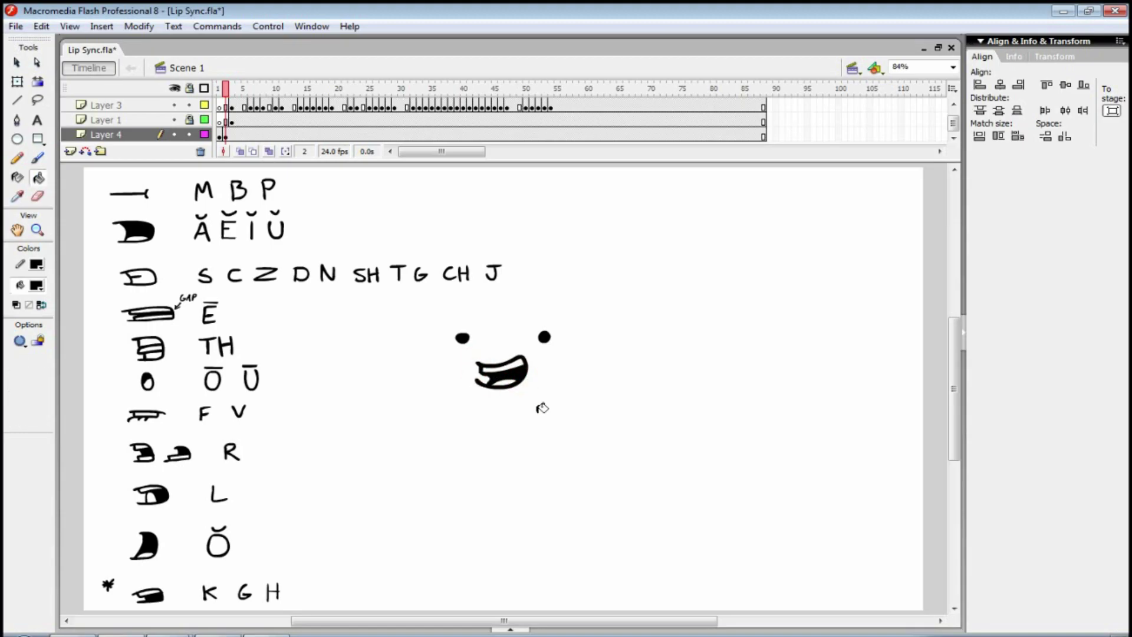
# Step: Undo the mouth's brush strokes and black fill
pyautogui.hotkey('ctrl', 'z')
pyautogui.hotkey('ctrl', 'z')
pyautogui.hotkey('ctrl', 'z')
pyautogui.hotkey('ctrl', 'z')
pyautogui.press('b')
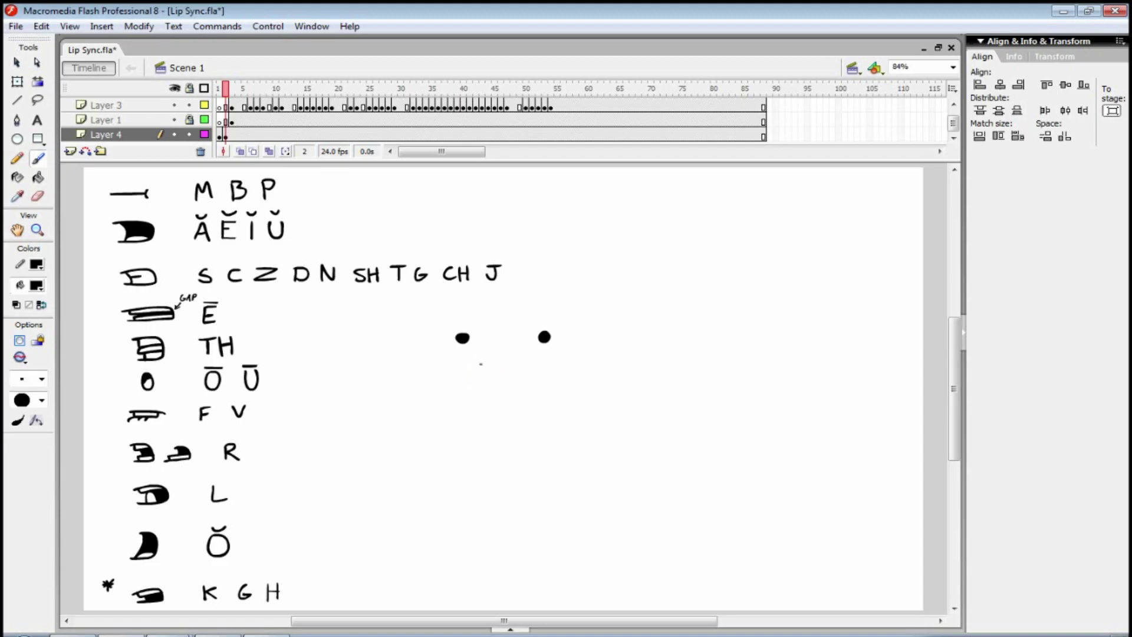
# Step: Redraw a black-filled mouth below the two eyes and add brush strokes around the eyes
pyautogui.moveTo(476, 367)
pyautogui.mouseDown()
pyautogui.moveTo(507, 360)
pyautogui.moveTo(529, 371)
pyautogui.moveTo(514, 384)
pyautogui.moveTo(481, 377)
pyautogui.moveTo(502, 365)
pyautogui.moveTo(490, 369)
pyautogui.moveTo(527, 380)
pyautogui.mouseUp()
pyautogui.press('k')
pyautogui.click(512, 373)
pyautogui.press('b')
pyautogui.moveTo(448, 328); pyautogui.dragTo(569, 334)
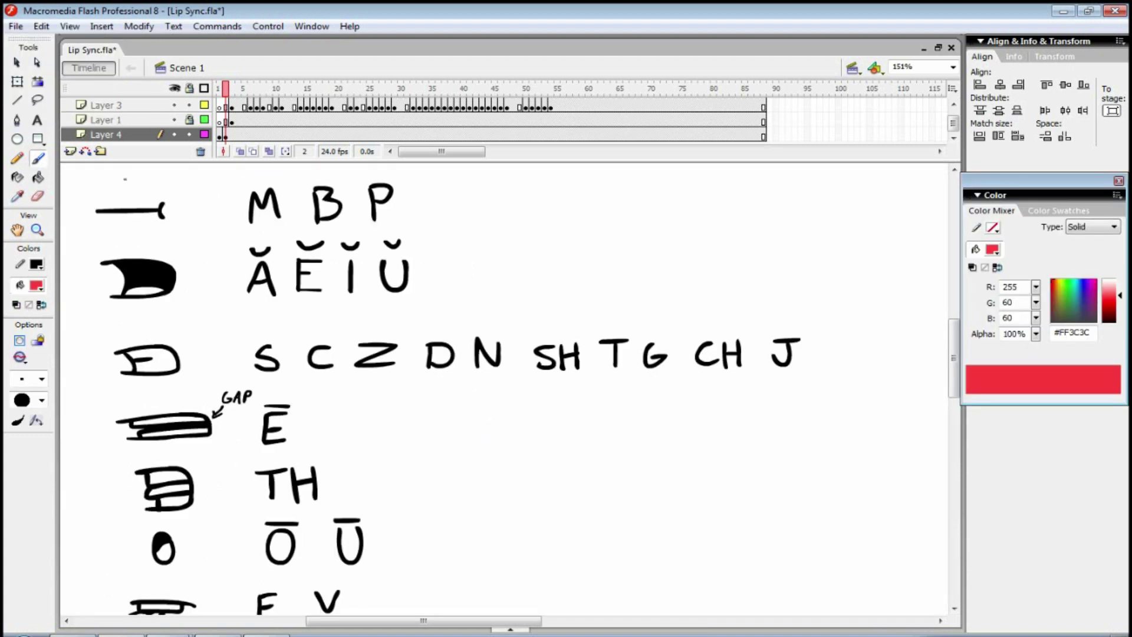
# Step: Circle the closed mouth and the letters M, B and P in red #FF3C3C, and underline the letters
pyautogui.moveTo(125, 178)
pyautogui.mouseDown()
pyautogui.moveTo(101, 234)
pyautogui.moveTo(183, 216)
pyautogui.moveTo(118, 180)
pyautogui.mouseUp()
pyautogui.moveTo(234, 233); pyautogui.dragTo(422, 228)
pyautogui.moveTo(262, 185)
pyautogui.mouseDown()
pyautogui.moveTo(243, 200)
pyautogui.moveTo(296, 213)
pyautogui.moveTo(330, 175)
pyautogui.moveTo(353, 224)
pyautogui.moveTo(360, 197)
pyautogui.moveTo(389, 227)
pyautogui.moveTo(406, 191)
pyautogui.mouseUp()
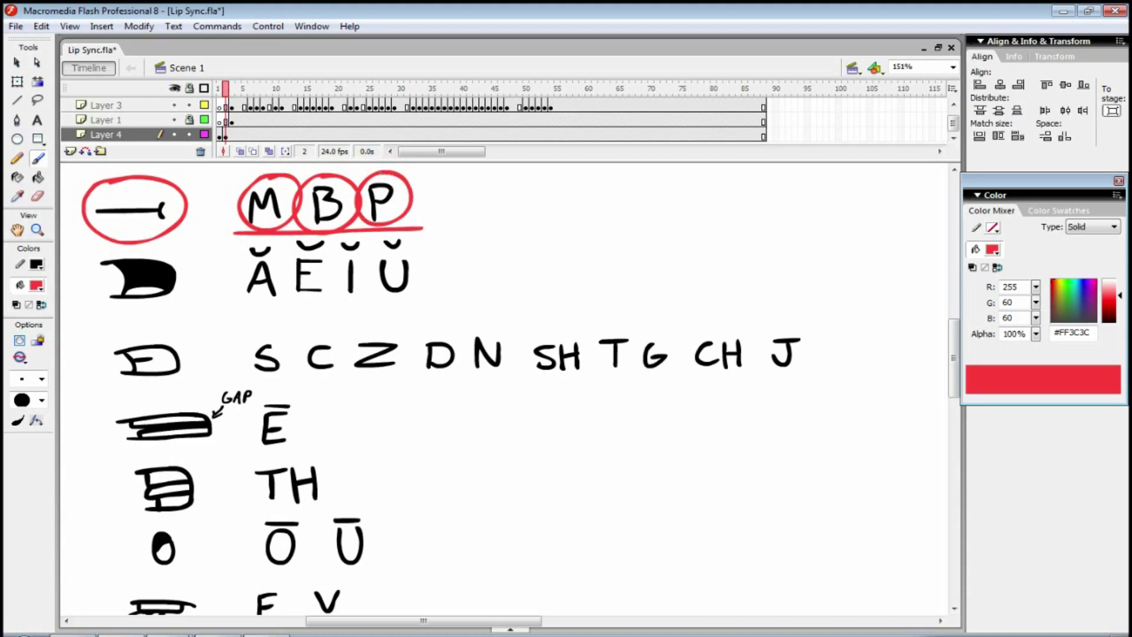
# Step: Circle the open mouth and each of its short vowels Ă, Ĕ, Ĭ and Ŭ in red
pyautogui.scroll(-2, 507, 389)
pyautogui.moveTo(116, 178)
pyautogui.mouseDown()
pyautogui.moveTo(95, 251)
pyautogui.moveTo(179, 211)
pyautogui.moveTo(144, 179)
pyautogui.moveTo(116, 183)
pyautogui.mouseUp()
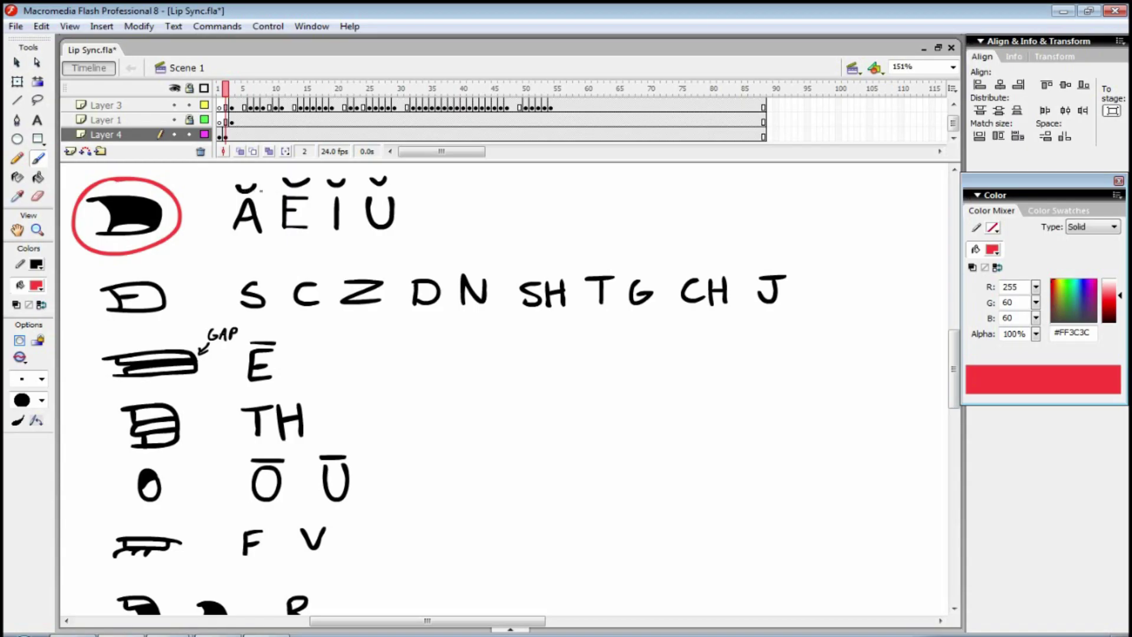
pyautogui.moveTo(254, 172)
pyautogui.mouseDown()
pyautogui.moveTo(233, 186)
pyautogui.moveTo(270, 197)
pyautogui.moveTo(251, 172)
pyautogui.moveTo(322, 206)
pyautogui.moveTo(295, 170)
pyautogui.moveTo(322, 221)
pyautogui.moveTo(348, 173)
pyautogui.moveTo(358, 194)
pyautogui.moveTo(378, 179)
pyautogui.mouseUp()
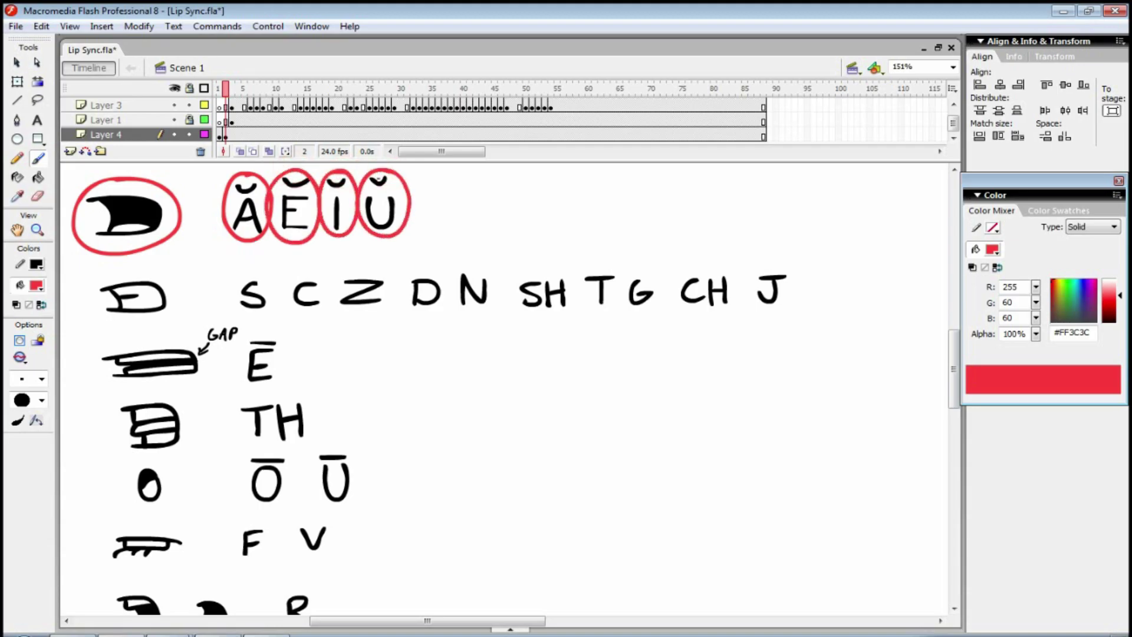
# Step: Circle the third mouth shape and each of its sounds from S, C and Z through CH and J in red
pyautogui.moveTo(112, 184)
pyautogui.mouseDown()
pyautogui.moveTo(78, 225)
pyautogui.moveTo(127, 186)
pyautogui.moveTo(109, 187)
pyautogui.mouseUp()
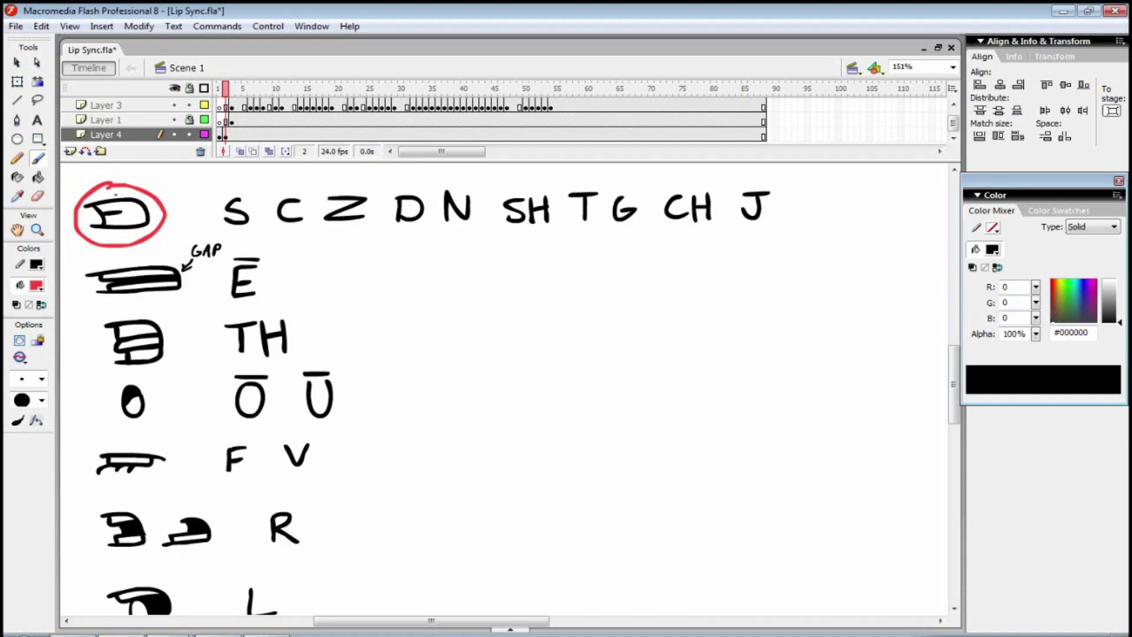
pyautogui.moveTo(235, 185)
pyautogui.mouseDown()
pyautogui.moveTo(218, 212)
pyautogui.moveTo(239, 180)
pyautogui.moveTo(285, 181)
pyautogui.moveTo(330, 233)
pyautogui.moveTo(347, 180)
pyautogui.mouseUp()
pyautogui.moveTo(419, 180)
pyautogui.mouseDown()
pyautogui.moveTo(383, 195)
pyautogui.moveTo(412, 180)
pyautogui.moveTo(477, 209)
pyautogui.moveTo(464, 182)
pyautogui.moveTo(492, 227)
pyautogui.moveTo(545, 180)
pyautogui.moveTo(601, 221)
pyautogui.moveTo(592, 178)
pyautogui.moveTo(631, 180)
pyautogui.moveTo(607, 227)
pyautogui.moveTo(625, 177)
pyautogui.moveTo(675, 232)
pyautogui.moveTo(698, 177)
pyautogui.moveTo(745, 176)
pyautogui.mouseUp()
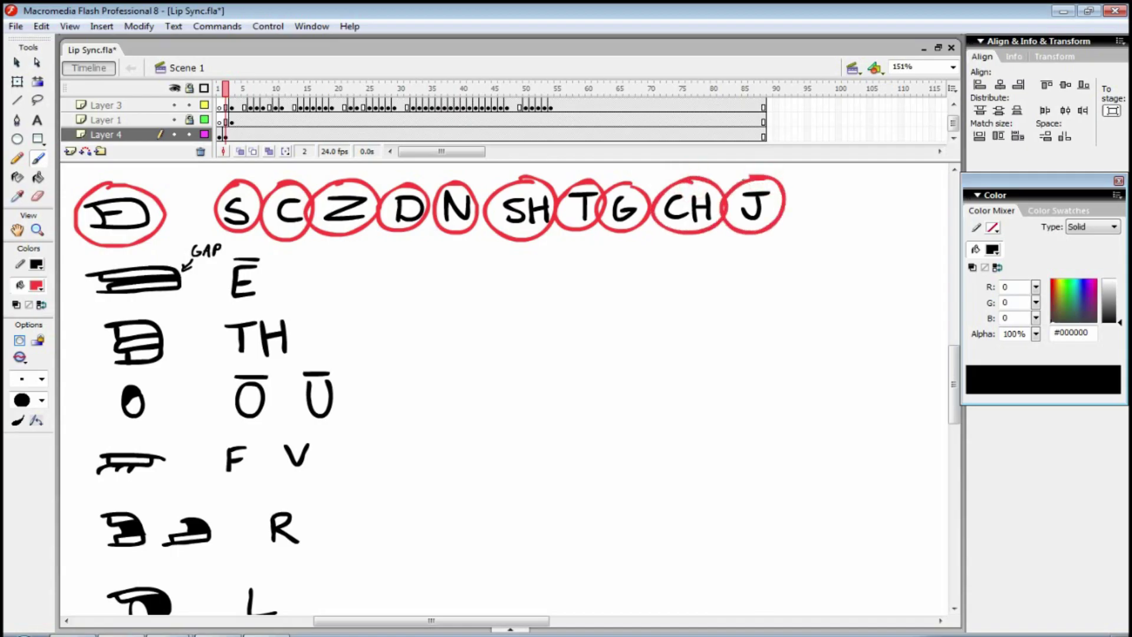
# Step: Circle the long Ē mouth in red and handwrite "teeth" beside it with an arrow pointing at the "ee"
pyautogui.scroll(-3, 506, 389)
pyautogui.moveTo(110, 175)
pyautogui.mouseDown()
pyautogui.moveTo(106, 240)
pyautogui.moveTo(202, 216)
pyautogui.moveTo(188, 186)
pyautogui.moveTo(114, 175)
pyautogui.mouseUp()
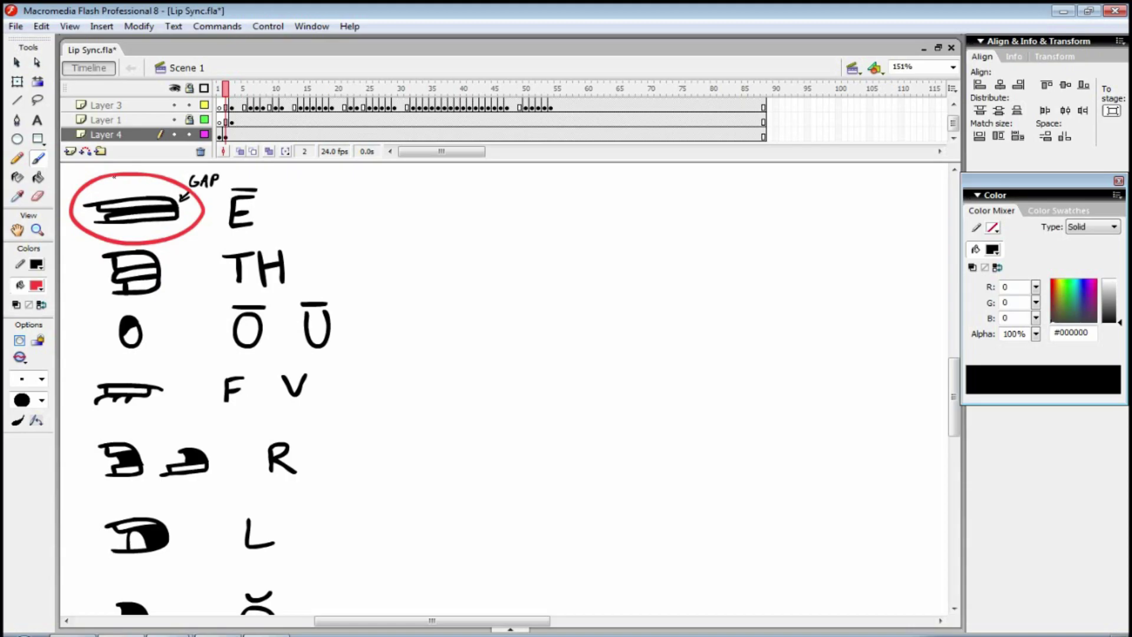
pyautogui.moveTo(350, 187)
pyautogui.mouseDown()
pyautogui.moveTo(352, 228)
pyautogui.moveTo(364, 205)
pyautogui.mouseUp()
pyautogui.moveTo(360, 217); pyautogui.dragTo(408, 227)
pyautogui.moveTo(414, 188)
pyautogui.mouseDown()
pyautogui.moveTo(416, 225)
pyautogui.moveTo(443, 224)
pyautogui.moveTo(385, 184)
pyautogui.moveTo(386, 206)
pyautogui.moveTo(393, 194)
pyautogui.mouseUp()
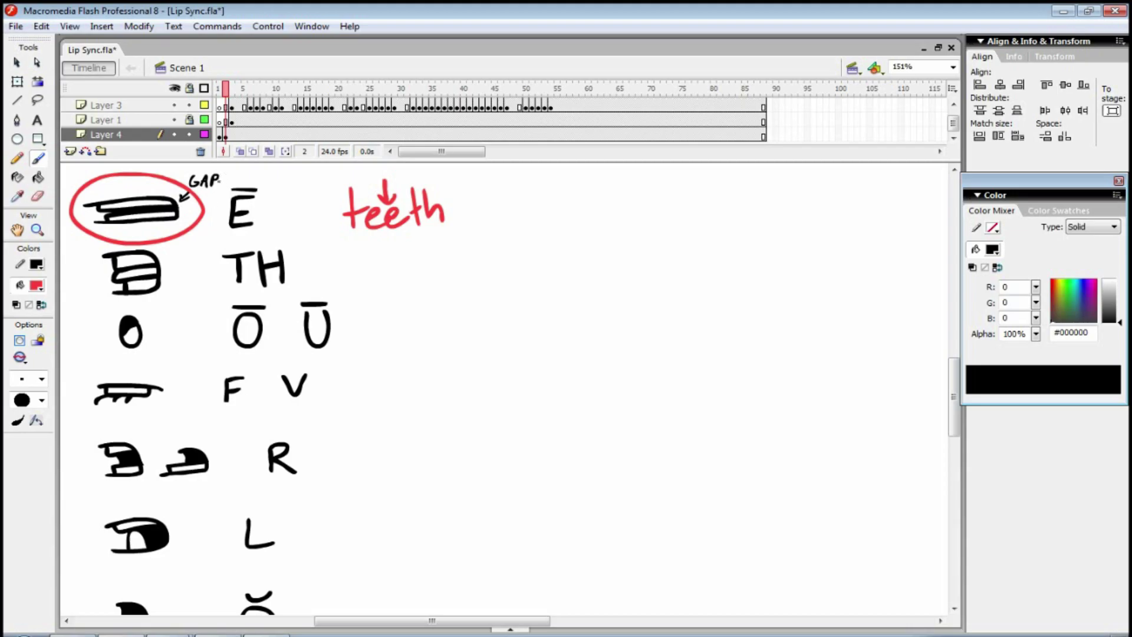
# Step: Circle the TH mouth shape in red
pyautogui.scroll(3, 370, 216)
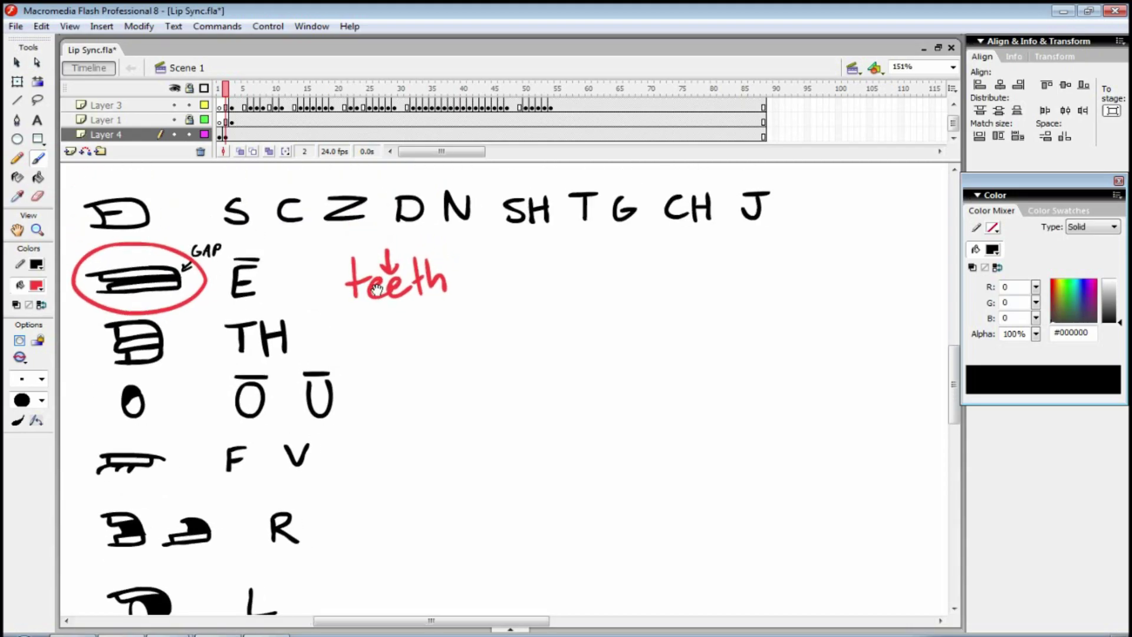
pyautogui.moveTo(130, 179)
pyautogui.mouseDown()
pyautogui.moveTo(104, 173)
pyautogui.moveTo(139, 233)
pyautogui.moveTo(144, 187)
pyautogui.moveTo(118, 172)
pyautogui.mouseUp()
pyautogui.scroll(-5, 440, 429)
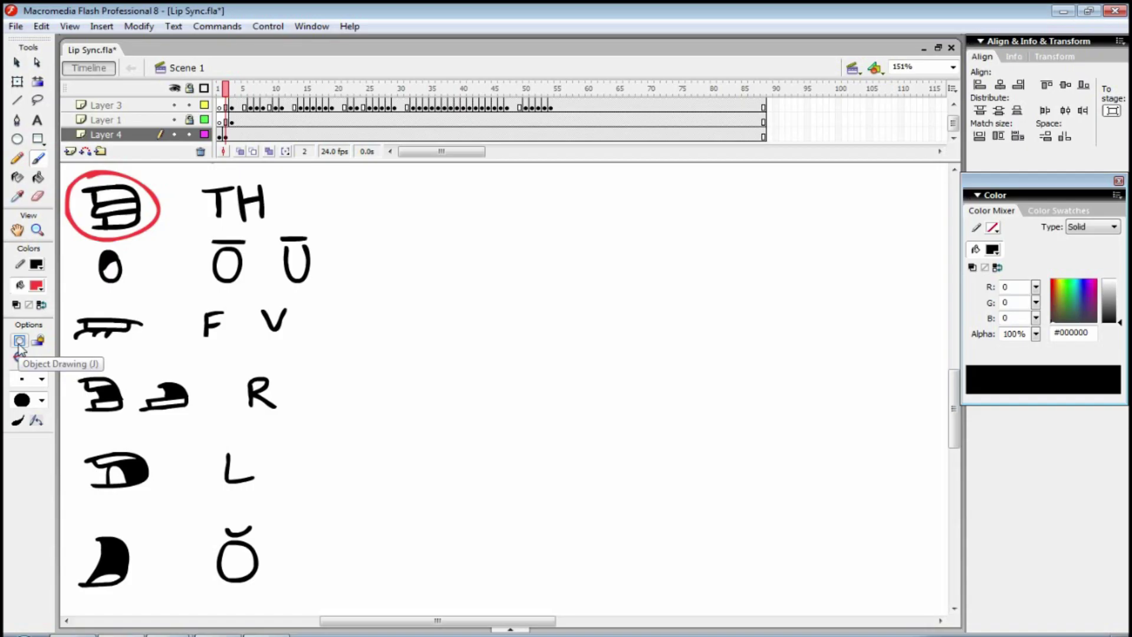
pyautogui.moveTo(267, 211)
pyautogui.mouseDown()
pyautogui.moveTo(343, 201)
pyautogui.moveTo(330, 233)
pyautogui.moveTo(296, 203)
pyautogui.moveTo(313, 216)
pyautogui.moveTo(352, 206)
pyautogui.moveTo(367, 217)
pyautogui.mouseUp()
pyautogui.hotkey('ctrl', 'z')
pyautogui.hotkey('ctrl', 'z')
pyautogui.hotkey('ctrl', 'z')
pyautogui.hotkey('ctrl', 'z')
pyautogui.hotkey('ctrl', 'z')
# Step: Handwrite a red example with the brush in the empty area beside the TH row
pyautogui.click(370, 193)
pyautogui.moveTo(371, 205); pyautogui.dragTo(393, 233)
pyautogui.moveTo(403, 177)
pyautogui.mouseDown()
pyautogui.moveTo(427, 215)
pyautogui.moveTo(456, 194)
pyautogui.moveTo(472, 202)
pyautogui.moveTo(464, 214)
pyautogui.mouseUp()
pyautogui.moveTo(495, 195)
pyautogui.mouseDown()
pyautogui.moveTo(482, 213)
pyautogui.moveTo(500, 213)
pyautogui.mouseUp()
pyautogui.moveTo(535, 194); pyautogui.dragTo(518, 213)
pyautogui.moveTo(554, 193); pyautogui.dragTo(538, 213)
pyautogui.moveTo(574, 193); pyautogui.dragTo(556, 213)
pyautogui.moveTo(593, 192); pyautogui.dragTo(576, 213)
# Step: Circle the Ō/Ū mouth and both its letters in red, and circle the F/V mouth with red marks beside its letters
pyautogui.moveTo(108, 169)
pyautogui.mouseDown()
pyautogui.moveTo(78, 183)
pyautogui.moveTo(106, 167)
pyautogui.mouseUp()
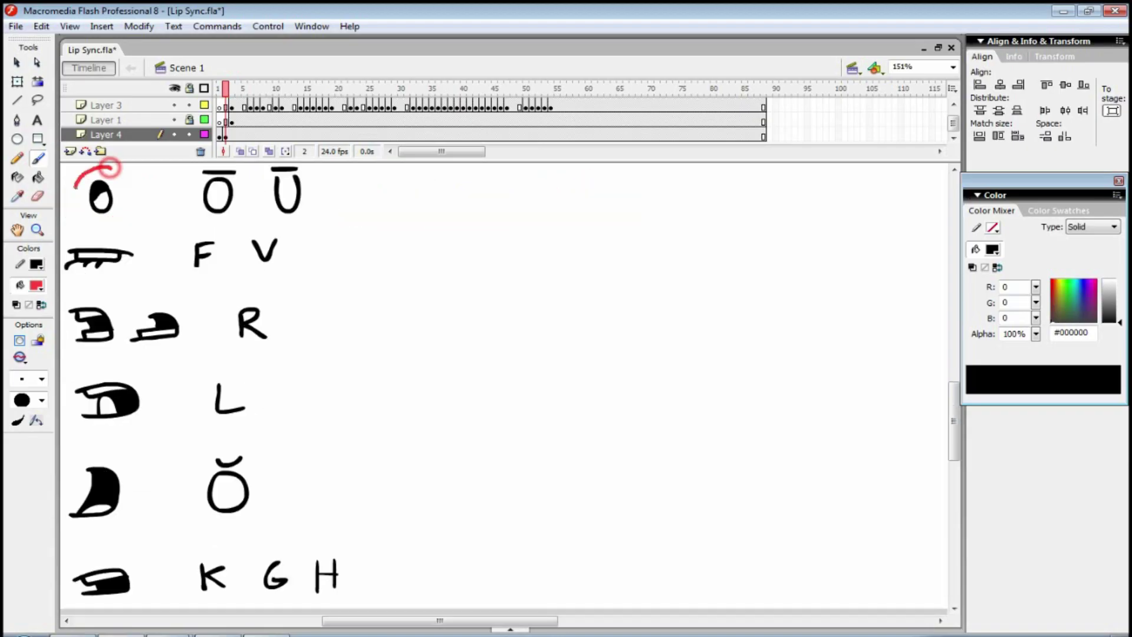
pyautogui.moveTo(240, 175)
pyautogui.mouseDown()
pyautogui.moveTo(236, 210)
pyautogui.moveTo(305, 167)
pyautogui.mouseUp()
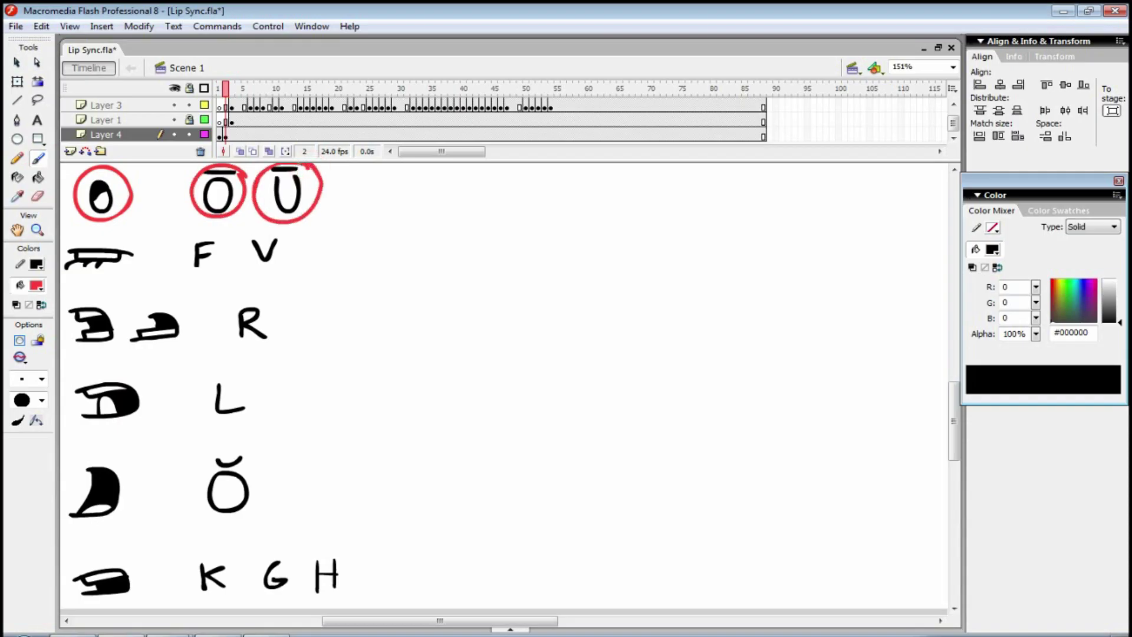
pyautogui.scroll(-3, 118, 188)
pyautogui.moveTo(133, 167)
pyautogui.mouseDown()
pyautogui.moveTo(135, 212)
pyautogui.moveTo(118, 171)
pyautogui.mouseUp()
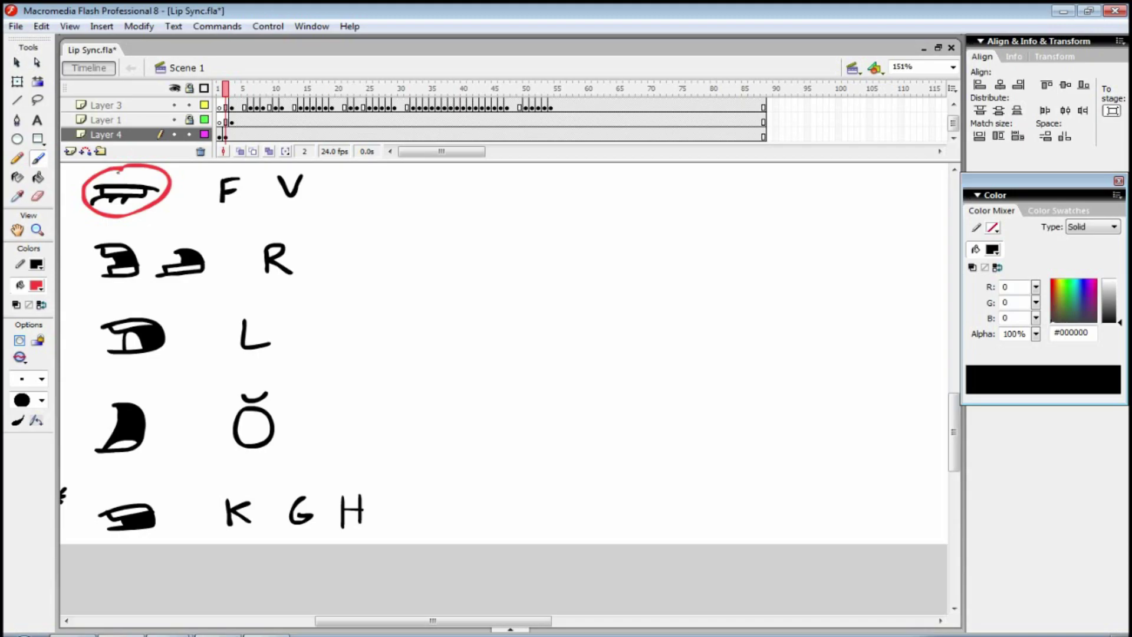
pyautogui.moveTo(266, 176)
pyautogui.mouseDown()
pyautogui.moveTo(250, 194)
pyautogui.moveTo(267, 203)
pyautogui.mouseUp()
pyautogui.moveTo(306, 175)
pyautogui.mouseDown()
pyautogui.moveTo(309, 200)
pyautogui.moveTo(353, 189)
pyautogui.moveTo(370, 203)
pyautogui.mouseUp()
# Step: Circle the letter R and both of its mouth shapes in red
pyautogui.scroll(-3, 285, 178)
pyautogui.moveTo(284, 177)
pyautogui.mouseDown()
pyautogui.moveTo(252, 208)
pyautogui.moveTo(296, 225)
pyautogui.moveTo(281, 175)
pyautogui.mouseUp()
pyautogui.moveTo(115, 176)
pyautogui.mouseDown()
pyautogui.moveTo(91, 185)
pyautogui.moveTo(101, 233)
pyautogui.moveTo(151, 202)
pyautogui.moveTo(110, 175)
pyautogui.mouseUp()
pyautogui.moveTo(180, 179)
pyautogui.mouseDown()
pyautogui.moveTo(155, 192)
pyautogui.moveTo(188, 233)
pyautogui.moveTo(170, 180)
pyautogui.mouseUp()
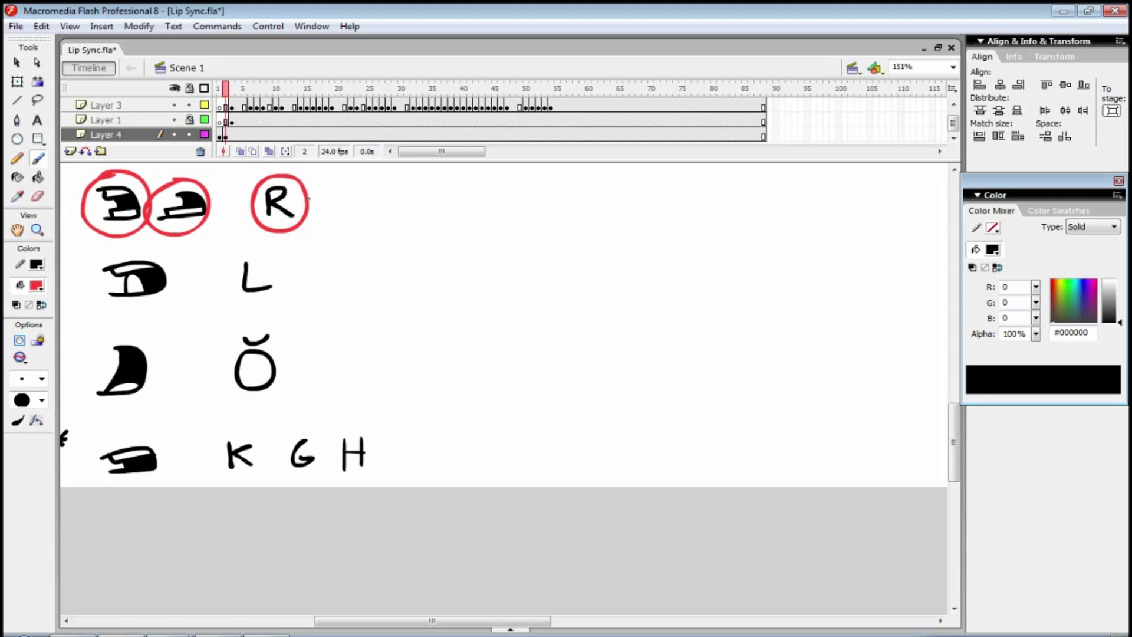
# Step: Circle the L mouth in red, and circle the short Ŏ together with its mouth shape
pyautogui.scroll(-3, 314, 198)
pyautogui.moveTo(151, 188)
pyautogui.mouseDown()
pyautogui.moveTo(168, 207)
pyautogui.moveTo(129, 172)
pyautogui.mouseUp()
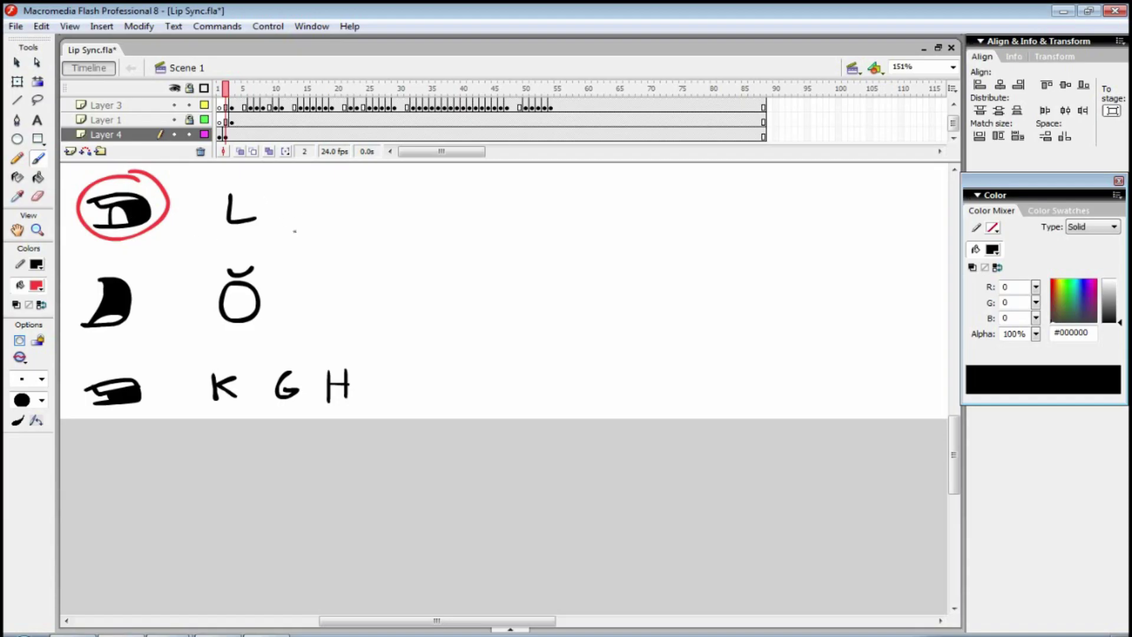
pyautogui.scroll(-3, 295, 231)
pyautogui.moveTo(254, 169)
pyautogui.mouseDown()
pyautogui.moveTo(207, 218)
pyautogui.moveTo(257, 247)
pyautogui.moveTo(274, 184)
pyautogui.moveTo(238, 176)
pyautogui.mouseUp()
pyautogui.moveTo(113, 189)
pyautogui.mouseDown()
pyautogui.moveTo(73, 237)
pyautogui.moveTo(141, 244)
pyautogui.moveTo(116, 191)
pyautogui.mouseUp()
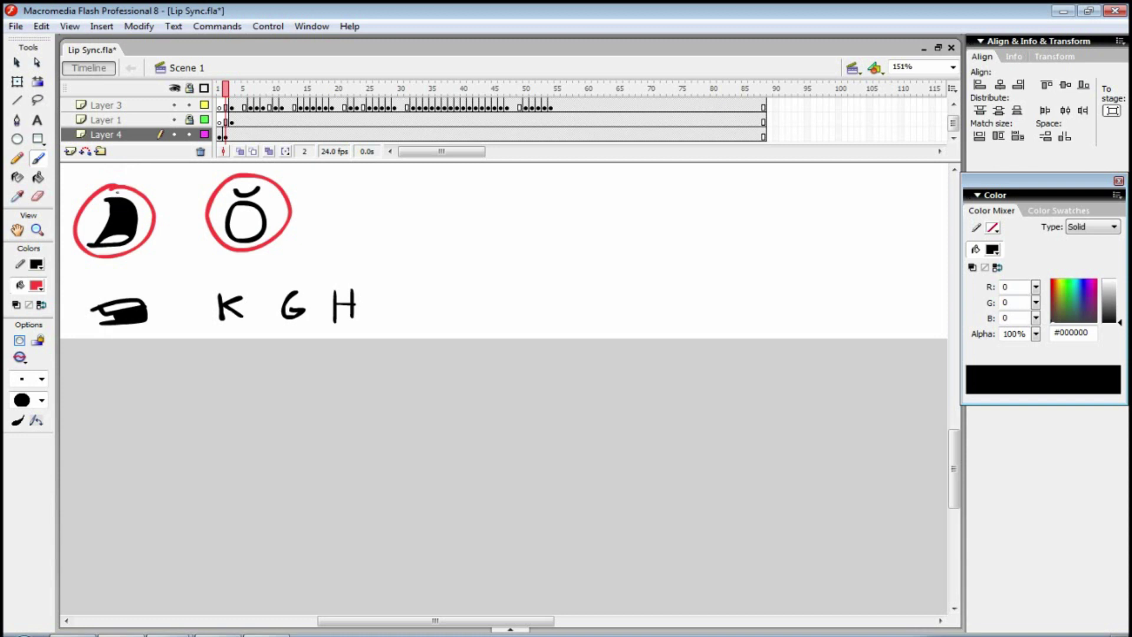
# Step: Circle the K, G, H mouth shape in red and brush a mark below the letters
pyautogui.scroll(-4, 116, 190)
pyautogui.moveTo(112, 181)
pyautogui.mouseDown()
pyautogui.moveTo(102, 237)
pyautogui.moveTo(144, 209)
pyautogui.moveTo(115, 186)
pyautogui.mouseUp()
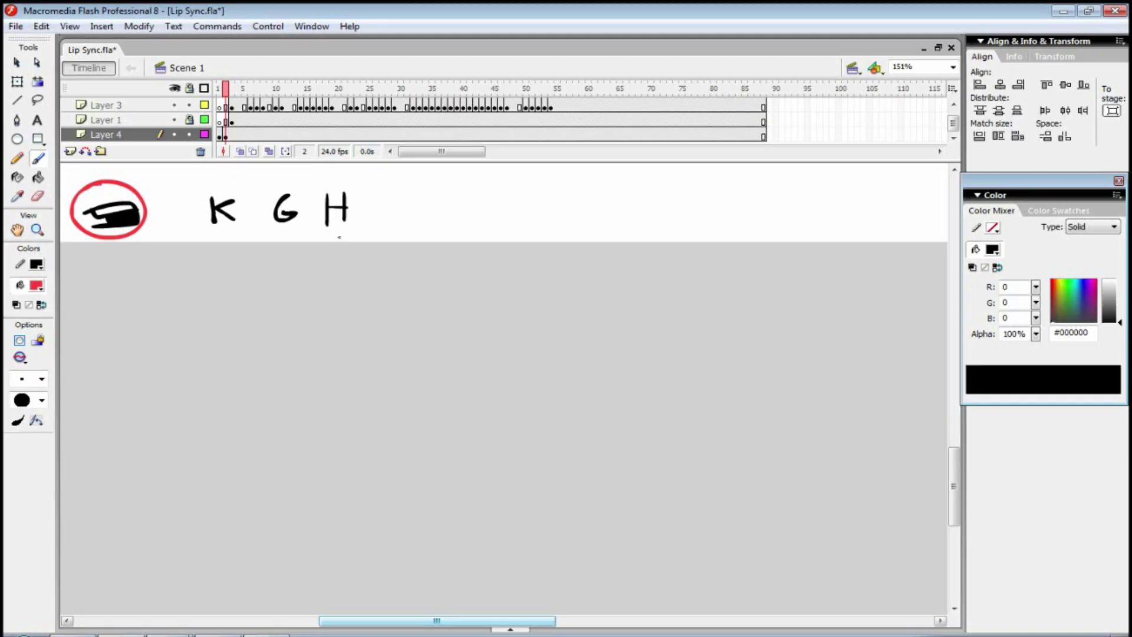
pyautogui.moveTo(365, 259); pyautogui.dragTo(300, 355)
pyautogui.scroll(-5, 285, 356)
pyautogui.scroll(2, 335, 340)
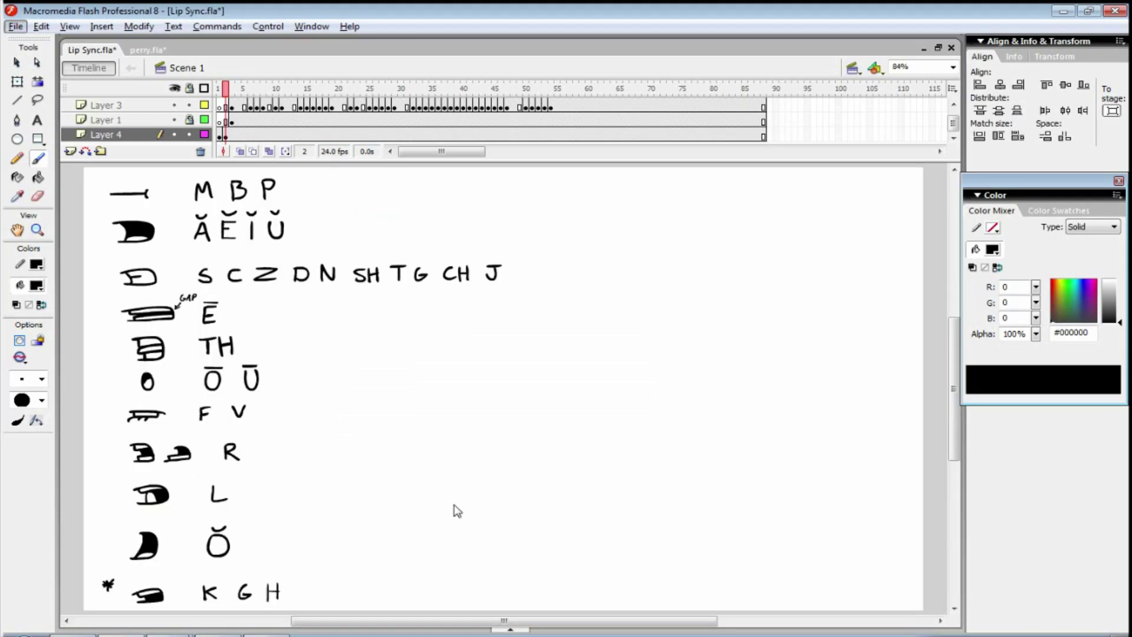
# Step: Open the Lip Sync.fla library and place the ah, d and MB mouth graphics on the stage
pyautogui.press('Escape')
pyautogui.hotkey('ctrl', 'l')
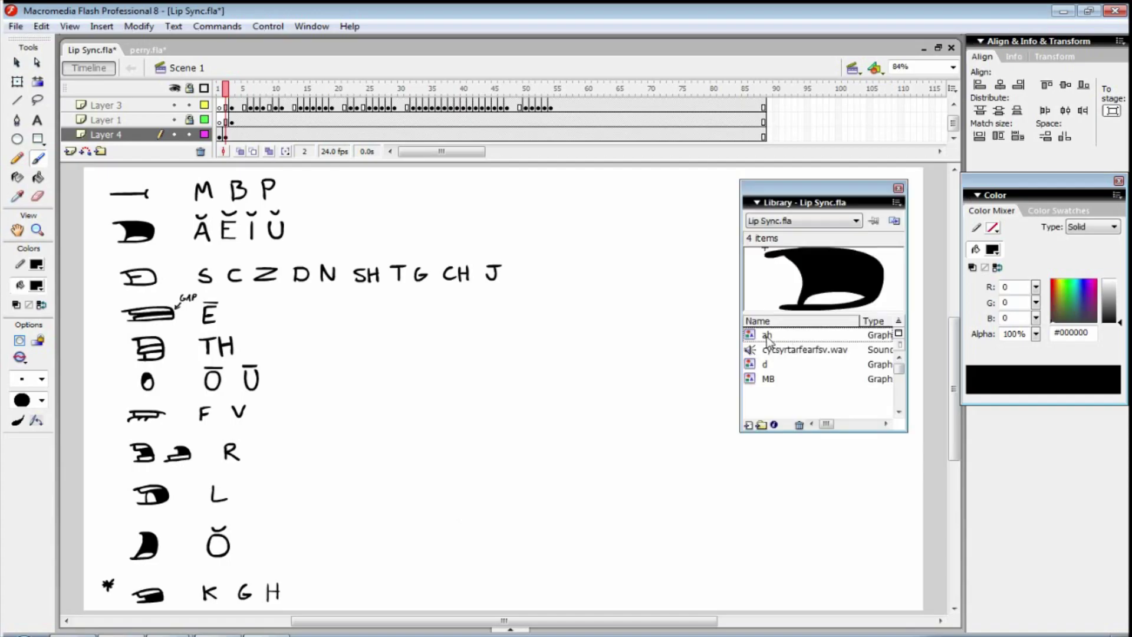
pyautogui.moveTo(771, 336); pyautogui.dragTo(501, 382)
pyautogui.moveTo(782, 371); pyautogui.dragTo(557, 407)
pyautogui.click(768, 378)
pyautogui.moveTo(767, 378); pyautogui.dragTo(643, 416)
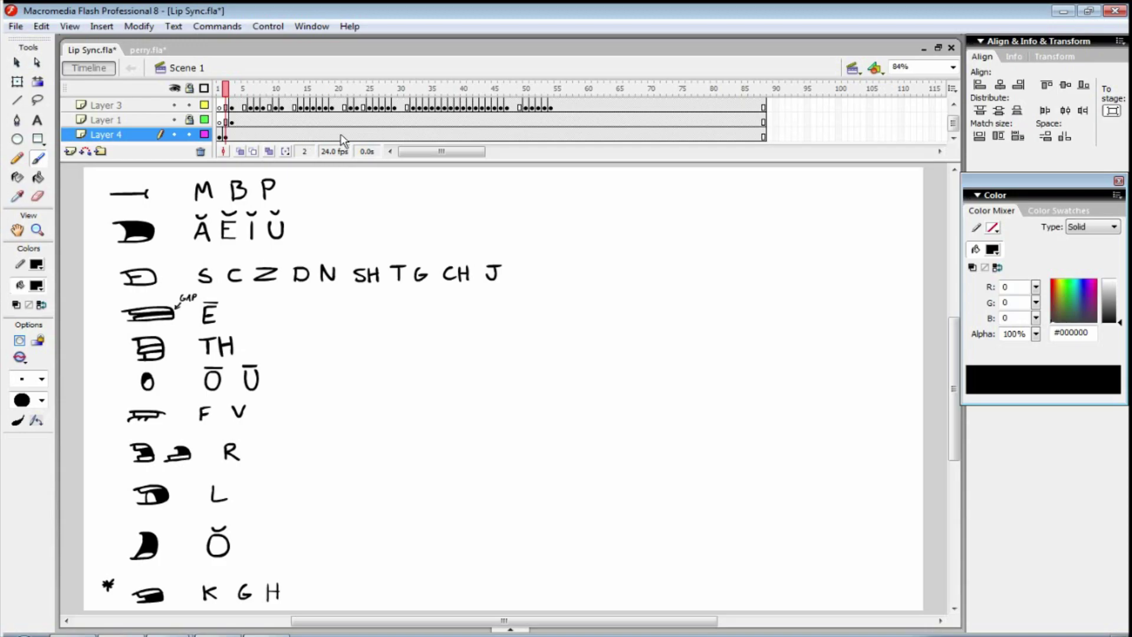
# Step: Examine the frame rate in the document properties and close them without changes
pyautogui.doubleClick(334, 151)
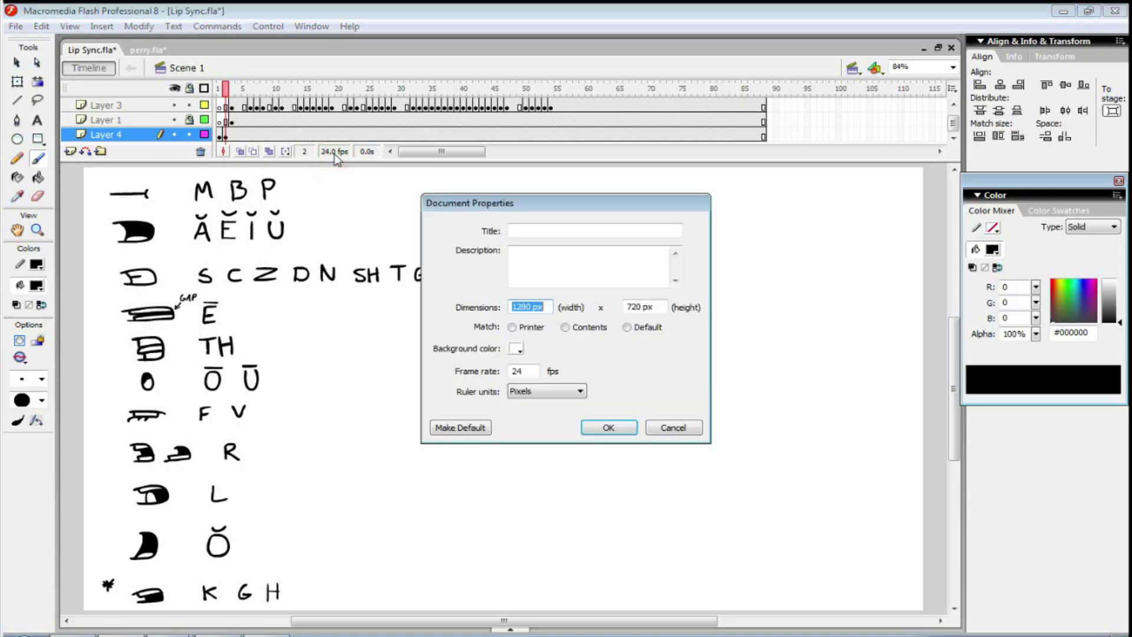
pyautogui.doubleClick(519, 370)
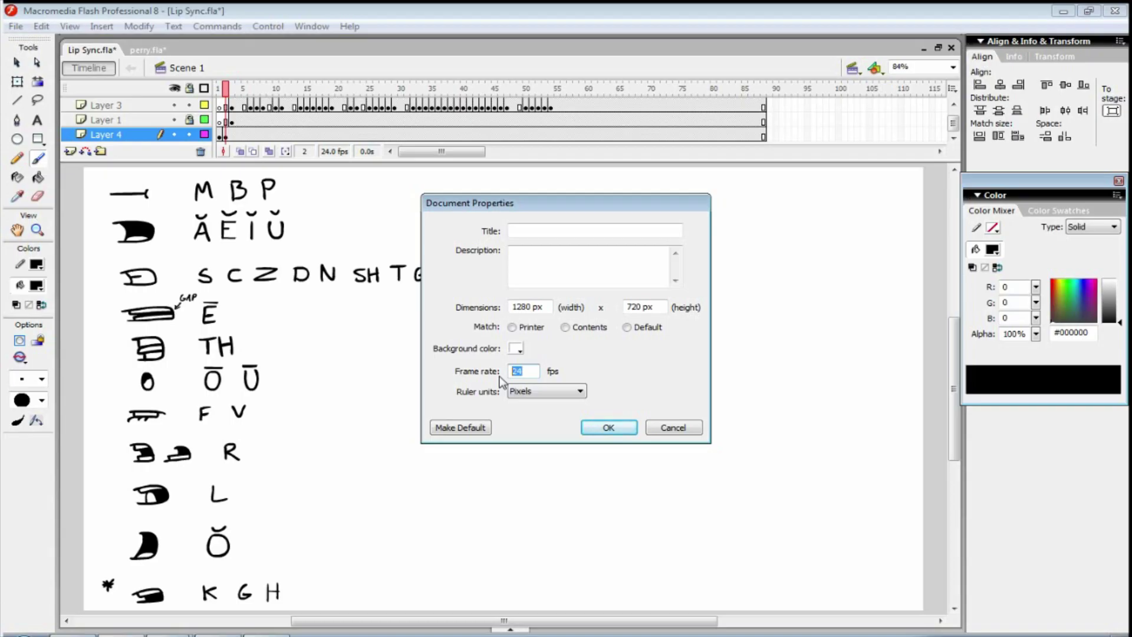
pyautogui.click(672, 427)
# Step: Switch to perry.fla, bring in CURSE YOU PERRY THE PLATAPUS.wav and place the sound on Layer 3 from frame 1
pyautogui.hotkey('ctrl', 'Tab')
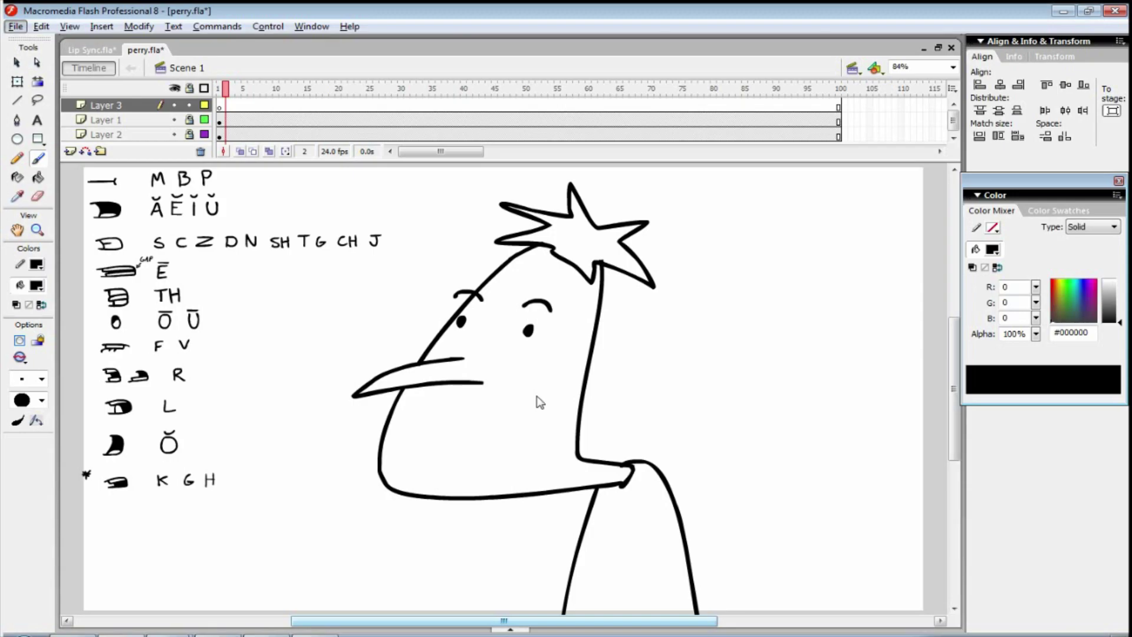
pyautogui.click(218, 268)
pyautogui.hotkey('alt', 'Tab')
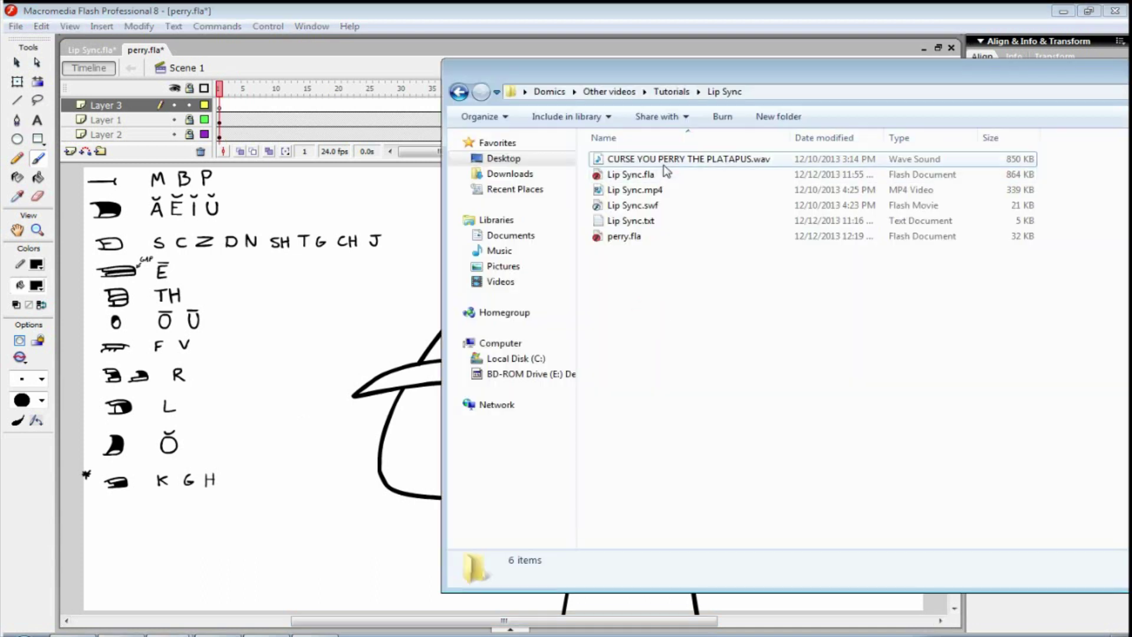
pyautogui.click(692, 164)
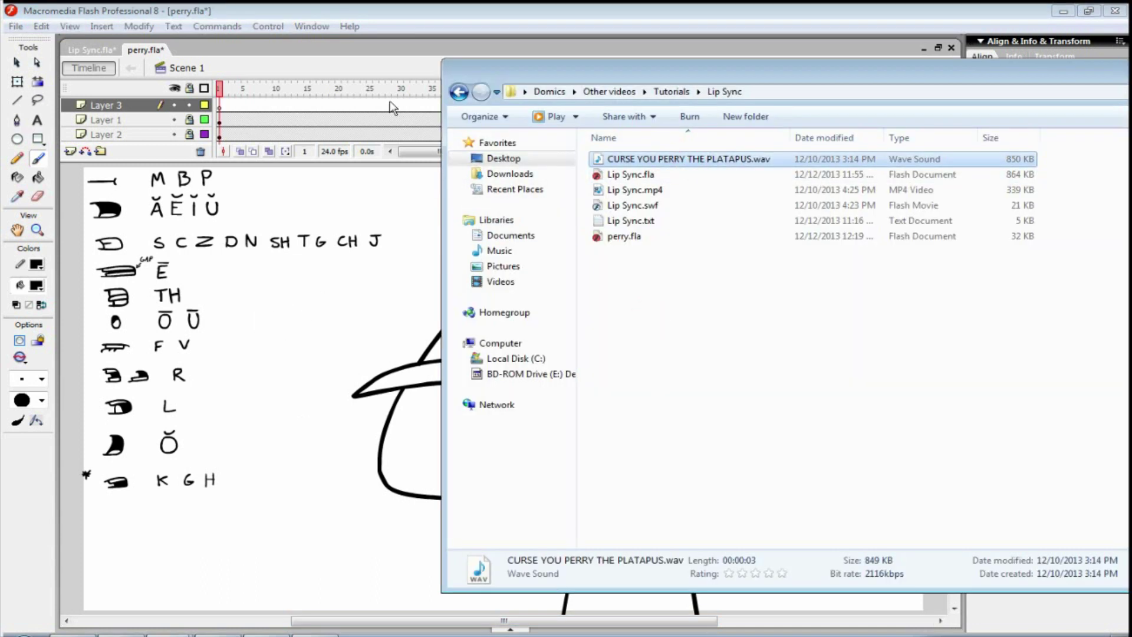
pyautogui.click(392, 10)
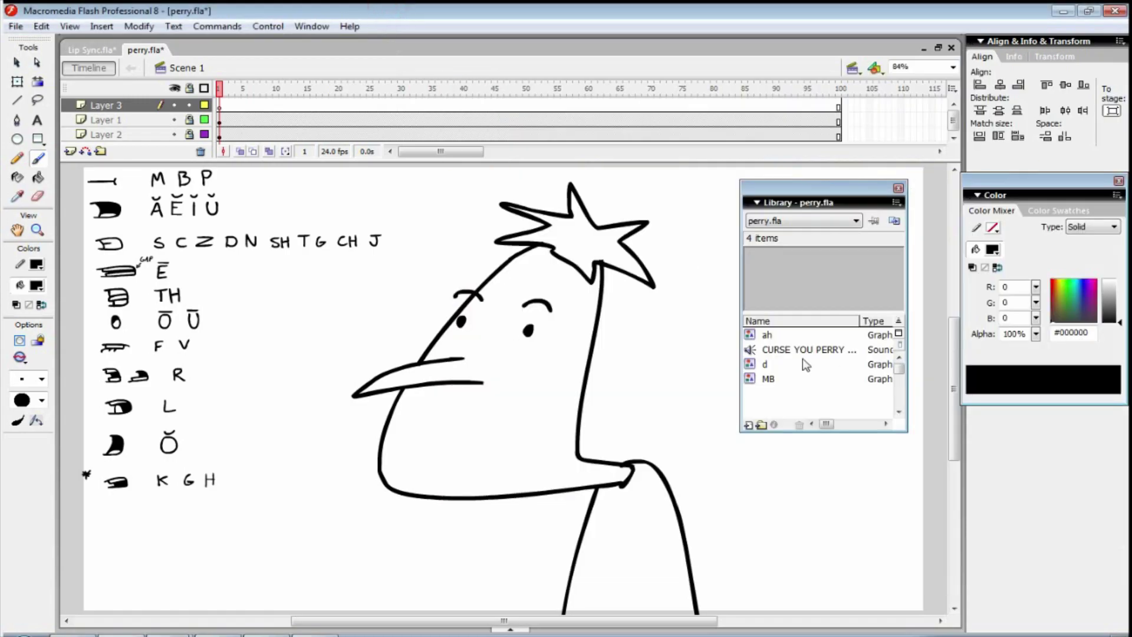
pyautogui.moveTo(800, 351); pyautogui.dragTo(277, 323)
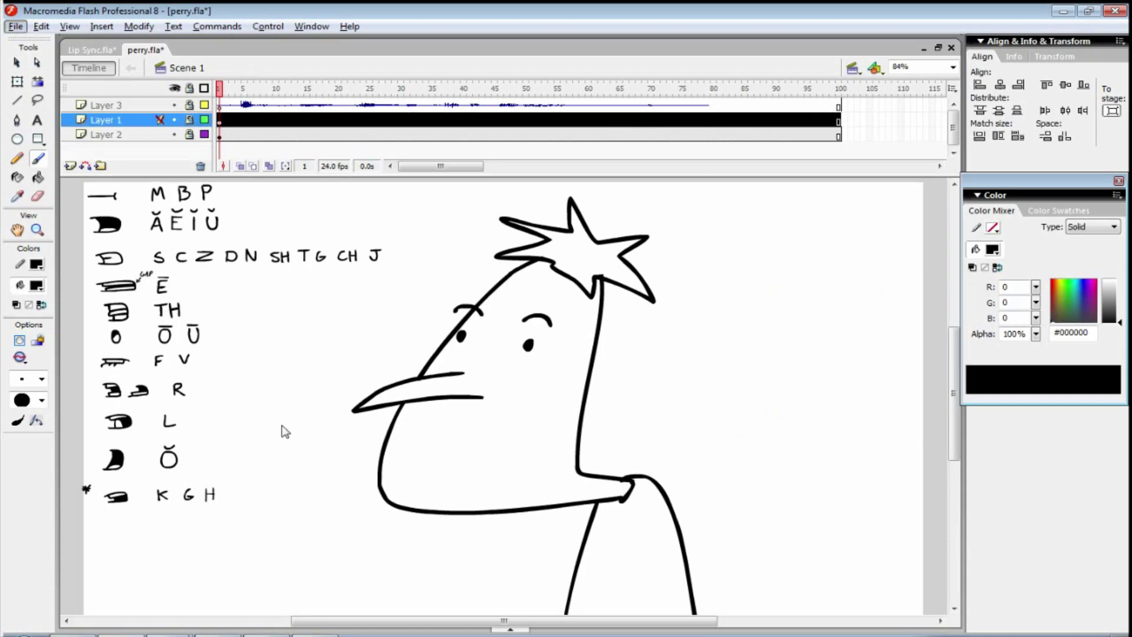
# Step: Insert a new layer above Layer 1 and name it "Lip Sync"
pyautogui.click(142, 147)
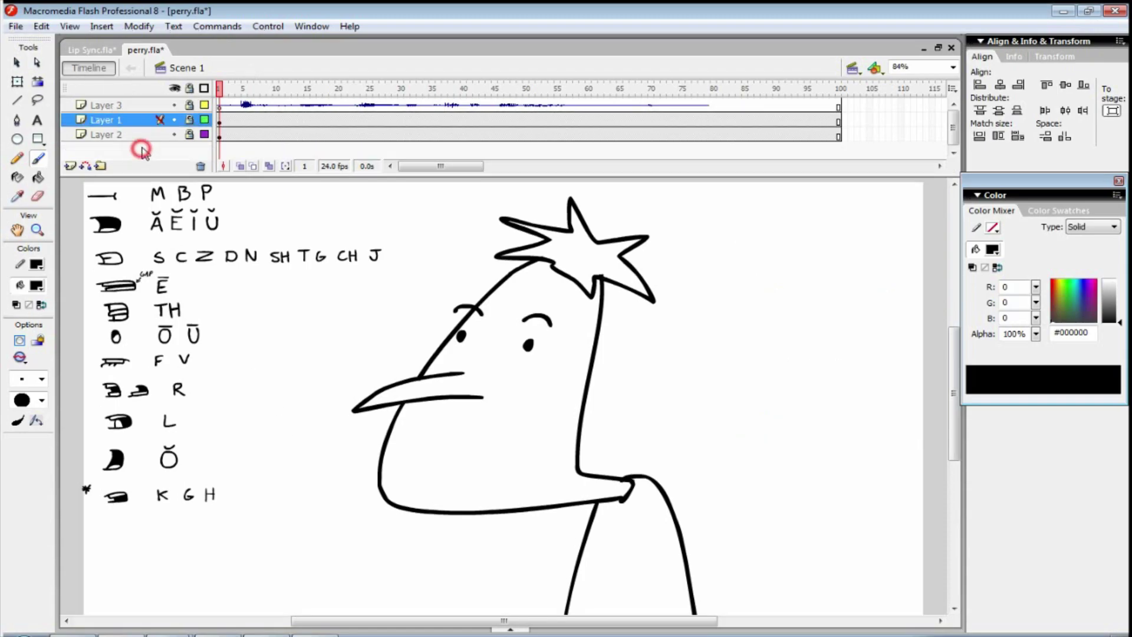
pyautogui.click(70, 165)
pyautogui.doubleClick(108, 120)
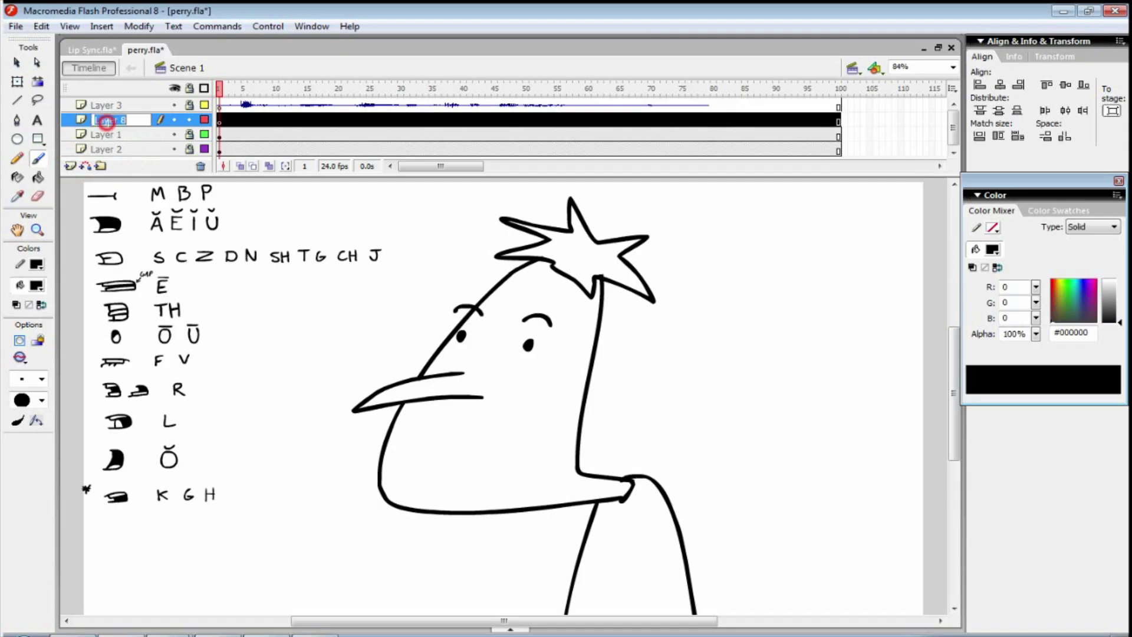
pyautogui.write('L:')
pyautogui.write('ip Syn')
pyautogui.write('c')
pyautogui.press('Return')
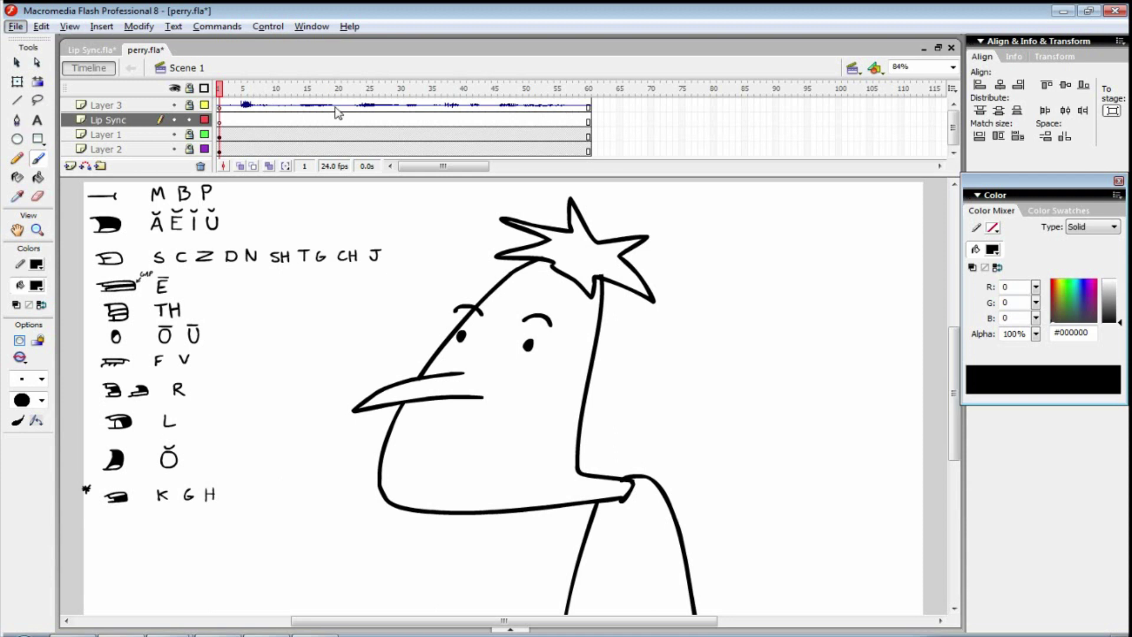
# Step: Select two stretches of the Layer 3 waveform, including frames 4 to 9, and play the audio from frame 1
pyautogui.moveTo(331, 107); pyautogui.dragTo(359, 109)
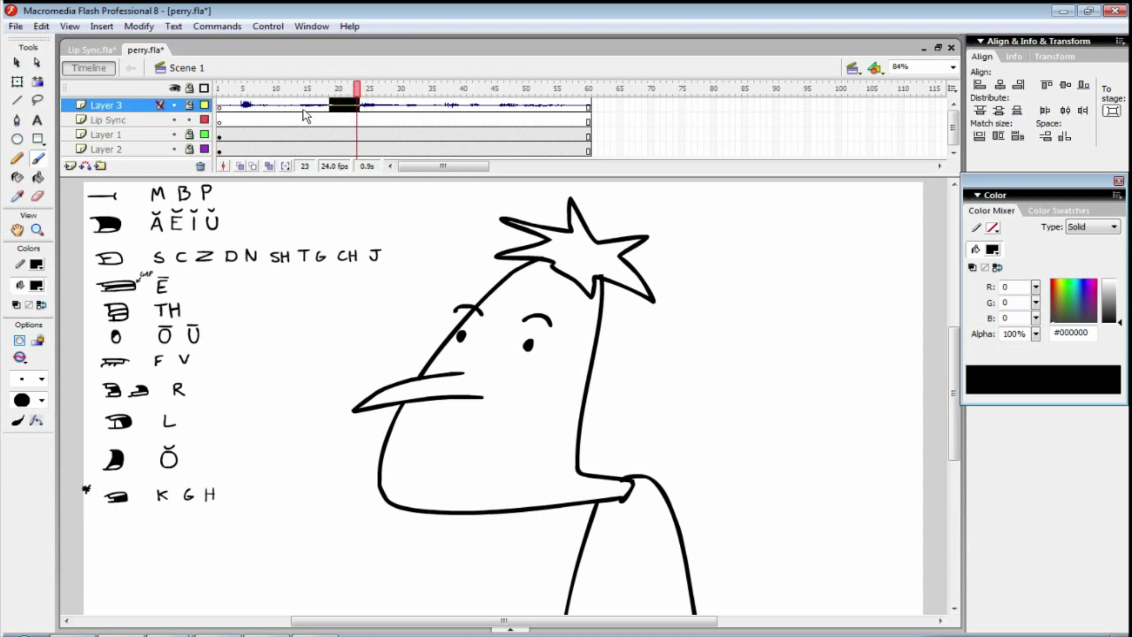
pyautogui.click(240, 108)
pyautogui.keyDown('shift'); pyautogui.click(271, 108); pyautogui.keyUp('shift')
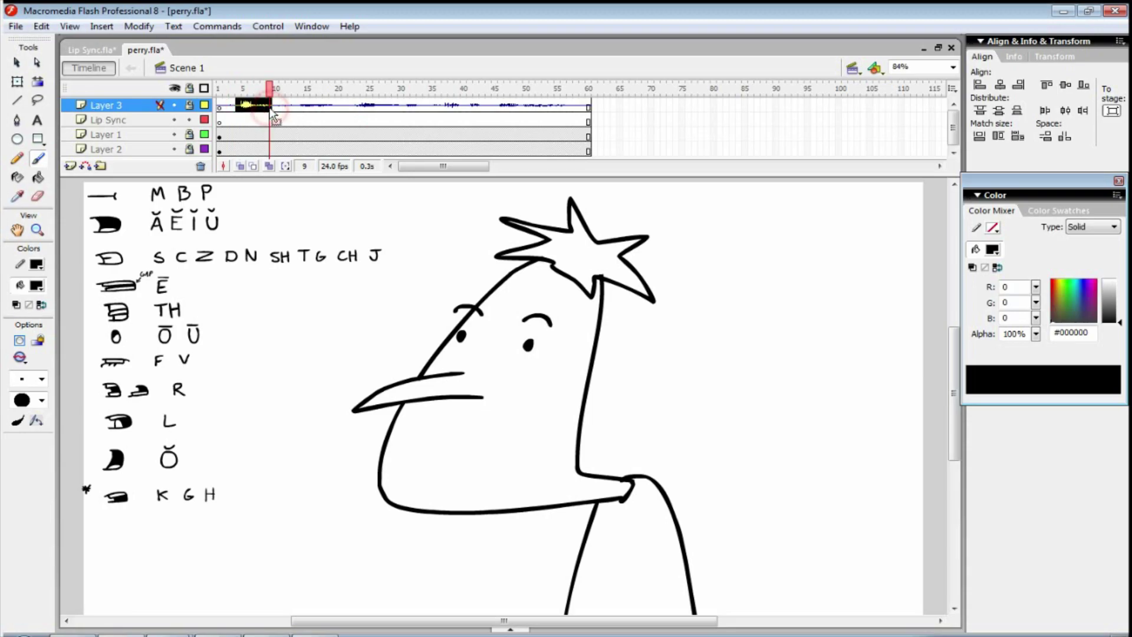
pyautogui.click(220, 108)
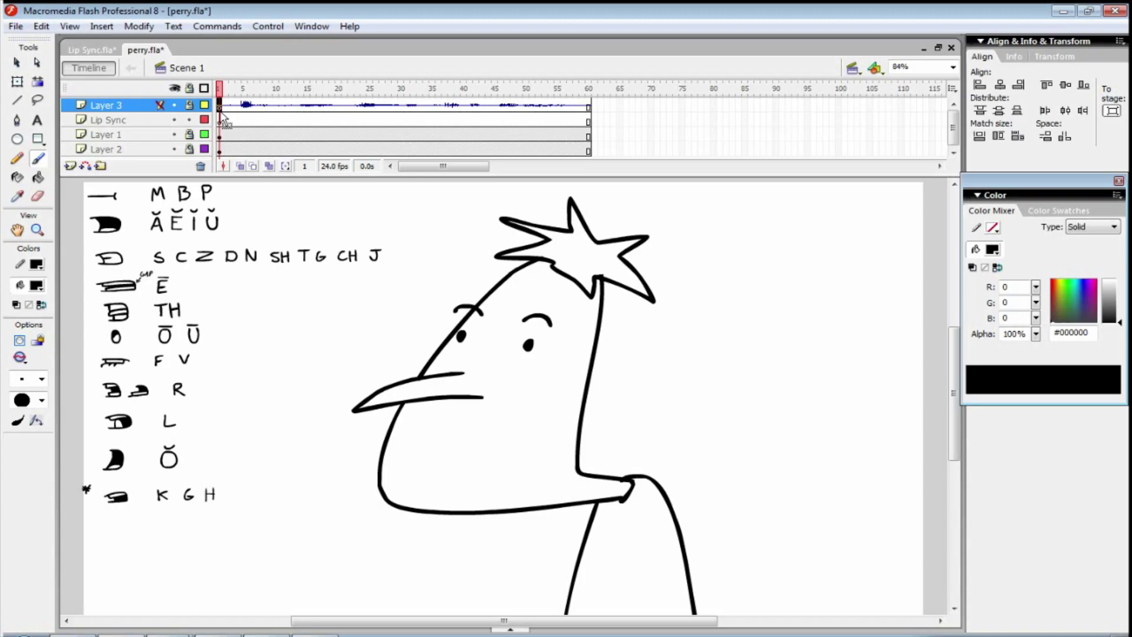
pyautogui.press('Return')
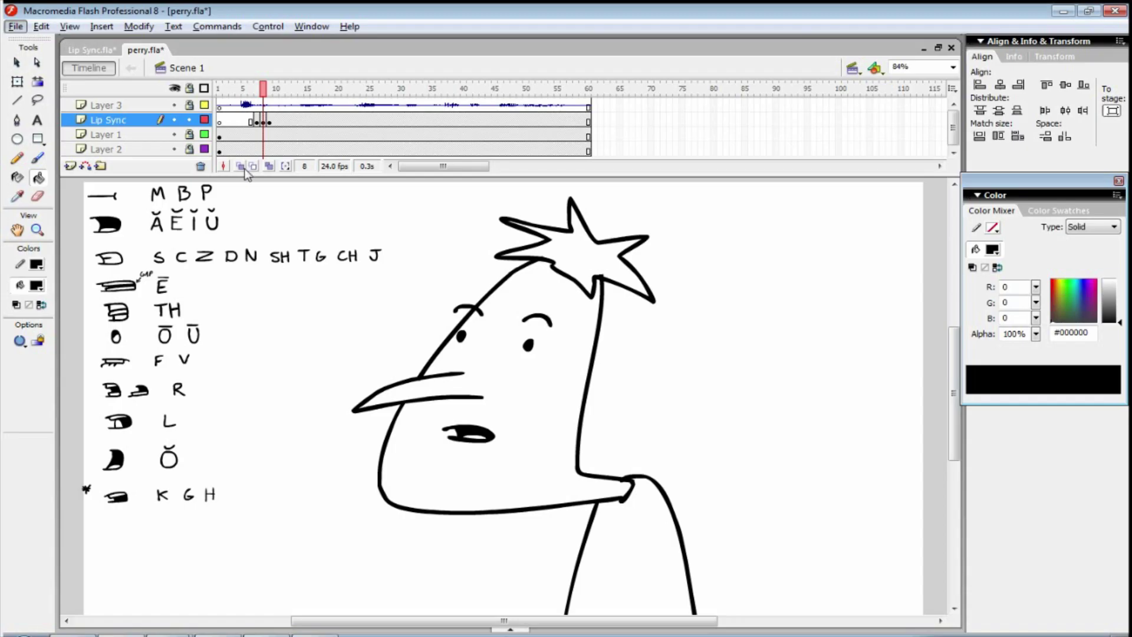
# Step: Turn on onion skinning and scrub the timeline around frames 4 to 8 to compare neighbouring mouth drawings
pyautogui.click(240, 166)
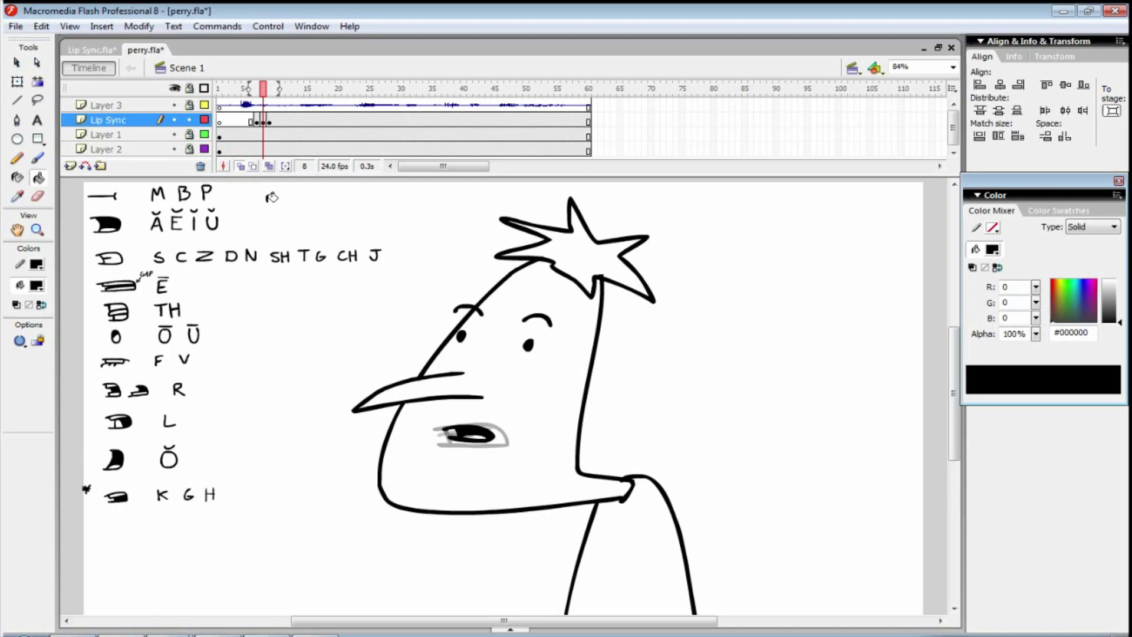
pyautogui.click(251, 88)
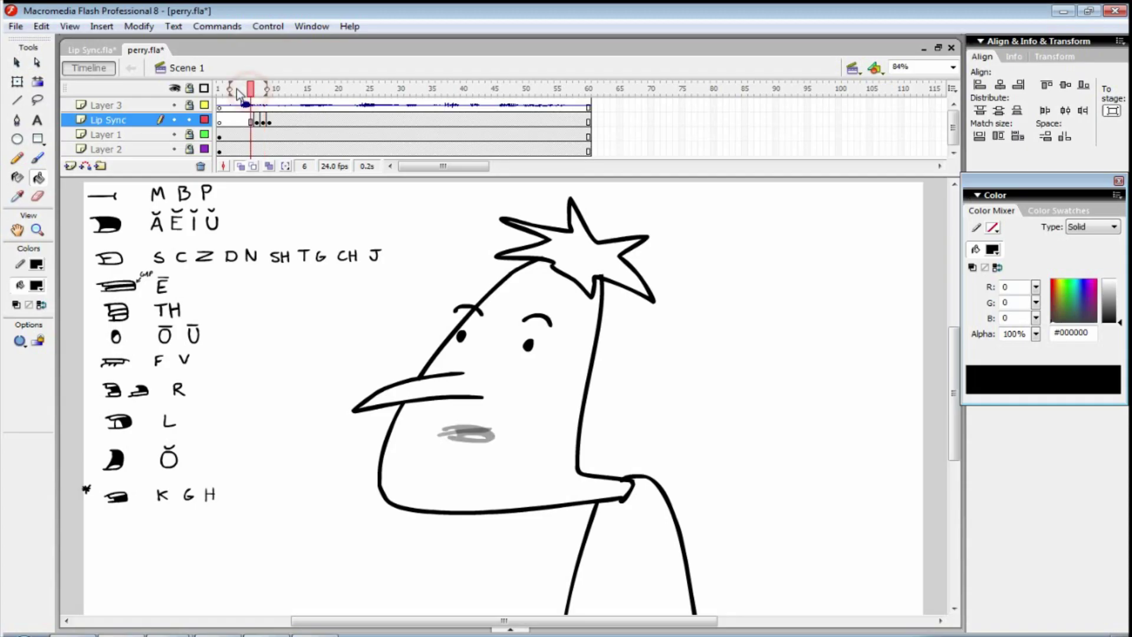
pyautogui.moveTo(236, 90); pyautogui.dragTo(259, 89)
pyautogui.press('.')
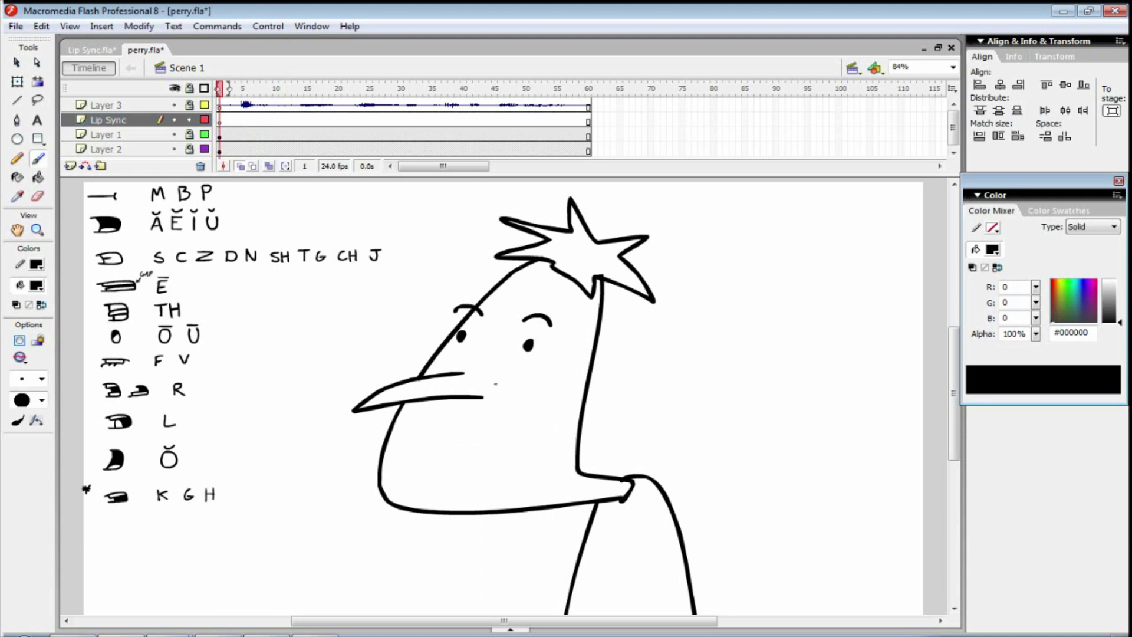
# Step: Brush a closed mouth line with a small corner mark under the nose on frame 1 of the Lip Sync layer
pyautogui.moveTo(435, 436)
pyautogui.mouseDown()
pyautogui.moveTo(500, 428)
pyautogui.moveTo(500, 439)
pyautogui.mouseUp()
pyautogui.hotkey('ctrl', 'z')
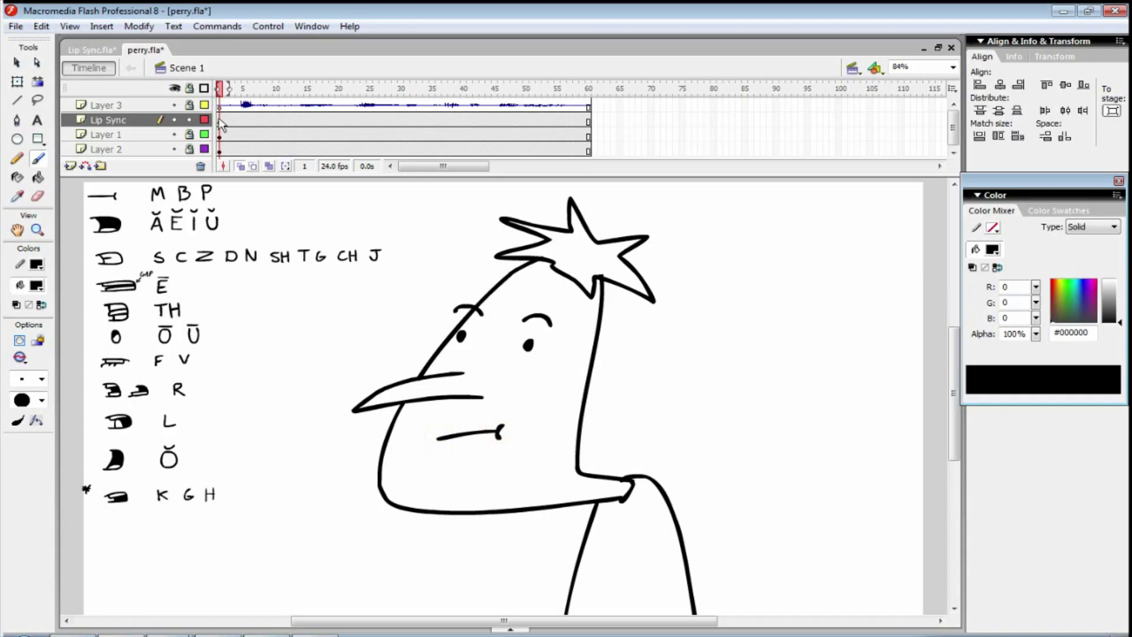
# Step: Play the audio from frame 4 and select frames 4 to 10 of the Layer 3 waveform to locate the first word
pyautogui.press('.')
pyautogui.press('.')
pyautogui.press('.')
pyautogui.click(238, 121)
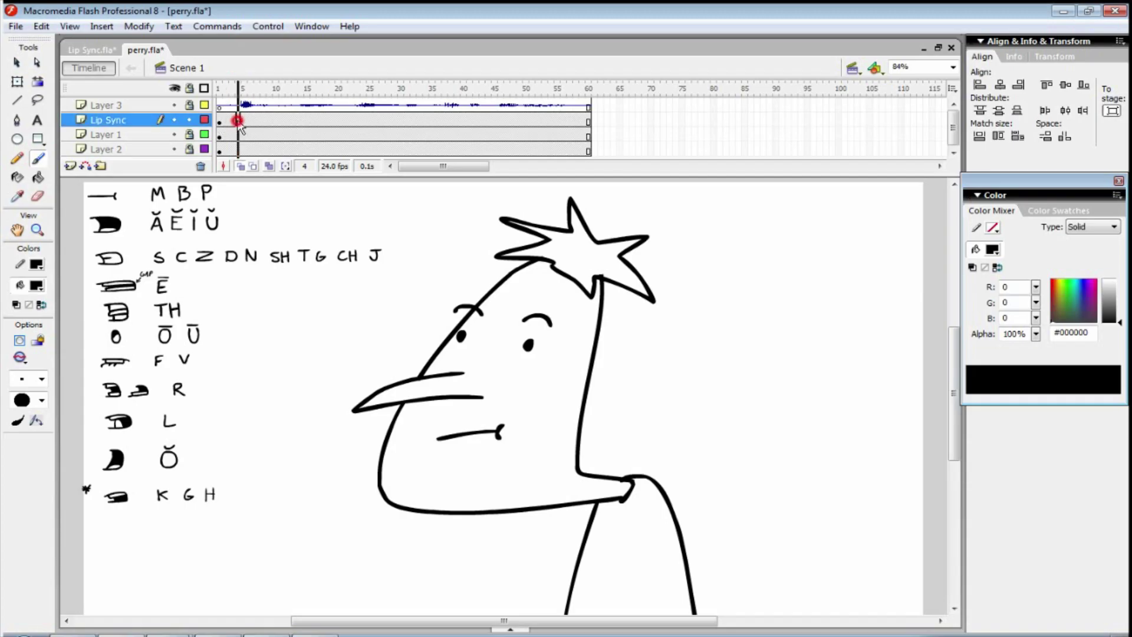
pyautogui.press('Return')
pyautogui.click(240, 121)
pyautogui.press('Return')
pyautogui.press('Return')
pyautogui.click(238, 122)
pyautogui.click(238, 107)
pyautogui.keyDown('shift'); pyautogui.click(276, 107); pyautogui.keyUp('shift')
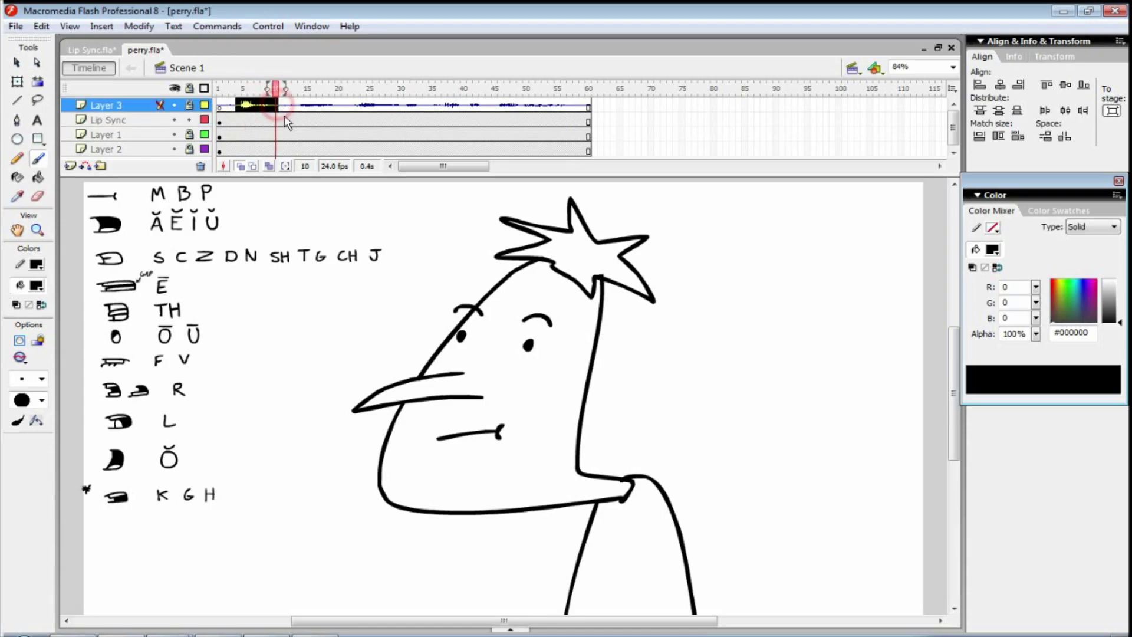
# Step: Insert a blank keyframe at frame 4 of the Lip Sync layer
pyautogui.click(231, 122)
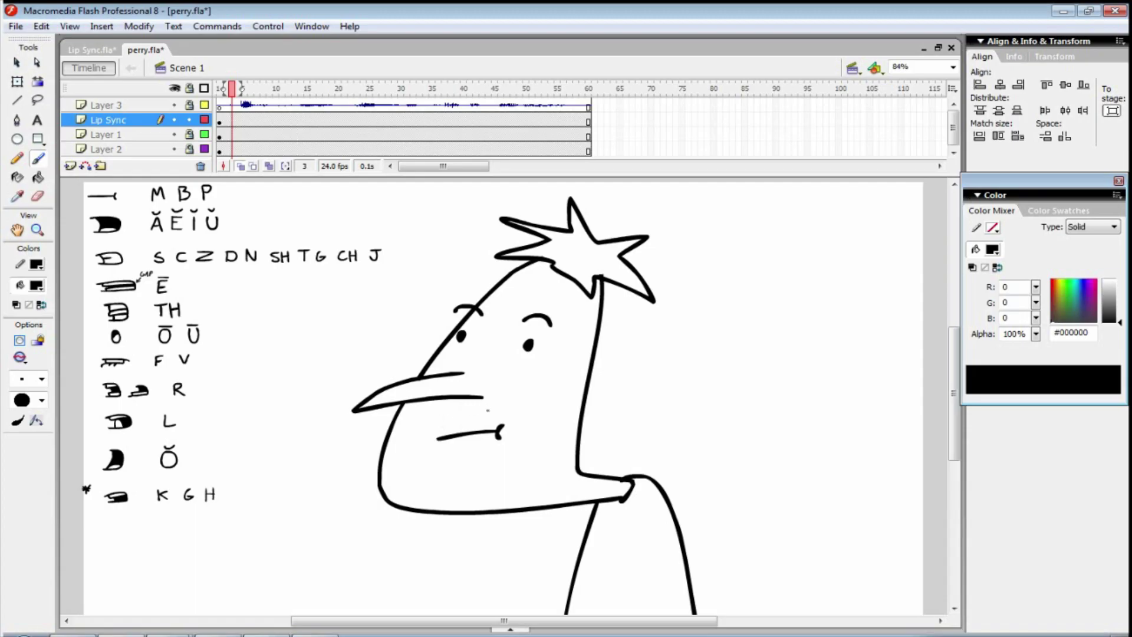
pyautogui.press('.')
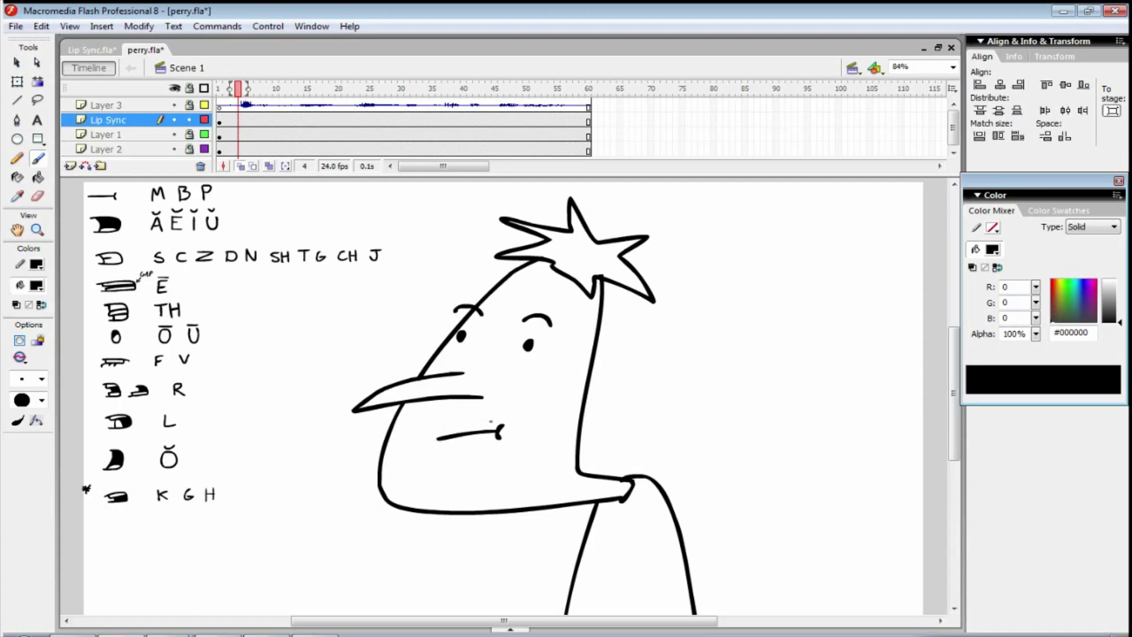
pyautogui.press('F7')
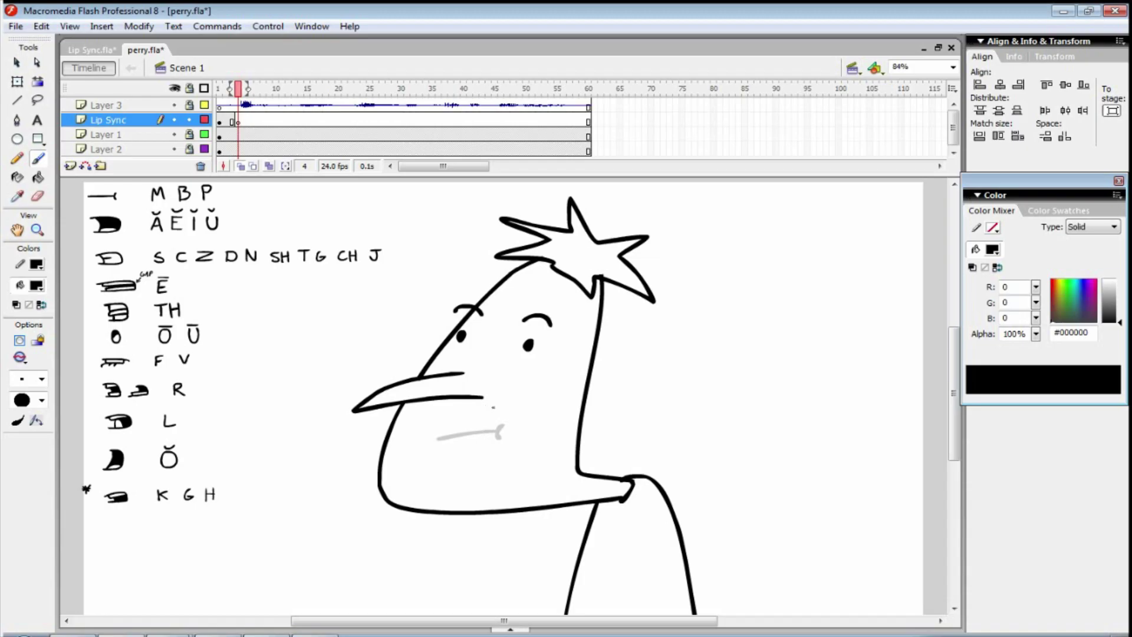
# Step: Flip back and forth between frames 1 and 4 to compare the closed mouth with the start of the first word
pyautogui.press(',')
pyautogui.press(',')
pyautogui.press(',')
pyautogui.press('.')
pyautogui.press(',')
pyautogui.press('.')
pyautogui.press('.')
pyautogui.press('.')
pyautogui.press(',')
pyautogui.press(',')
pyautogui.press(',')
pyautogui.press('.')
pyautogui.press('.')
pyautogui.press('.')
# Step: Draw a wide, slightly open mouth with upper teeth on frame 4 and fill its inside black
pyautogui.moveTo(438, 427)
pyautogui.mouseDown()
pyautogui.moveTo(519, 432)
pyautogui.moveTo(461, 444)
pyautogui.moveTo(446, 425)
pyautogui.moveTo(514, 426)
pyautogui.mouseUp()
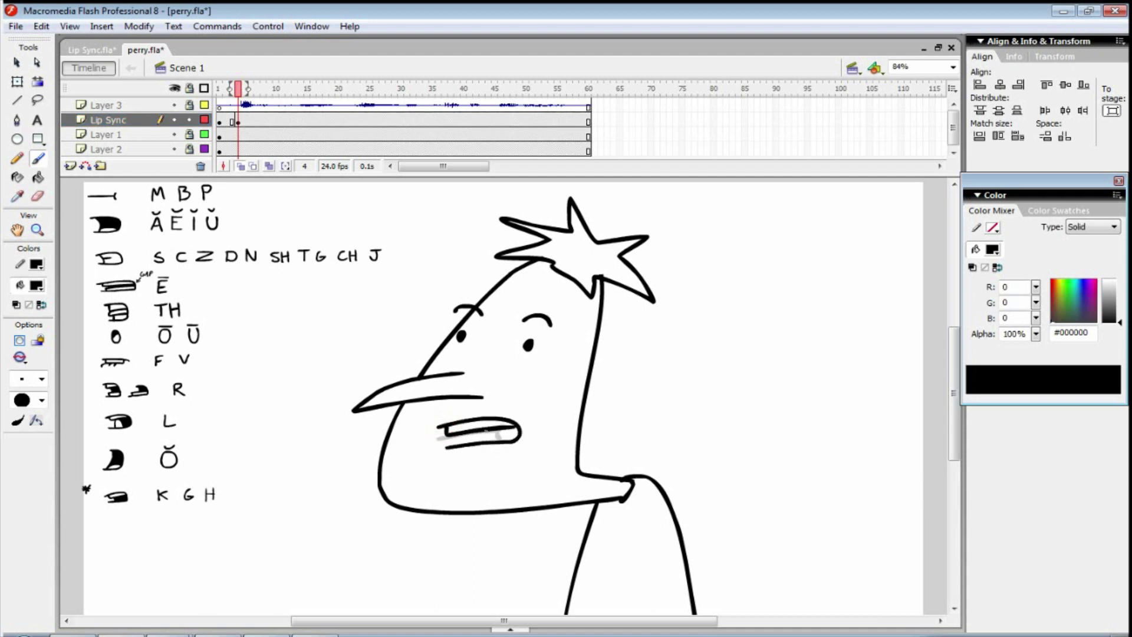
pyautogui.press('k')
pyautogui.click(486, 435)
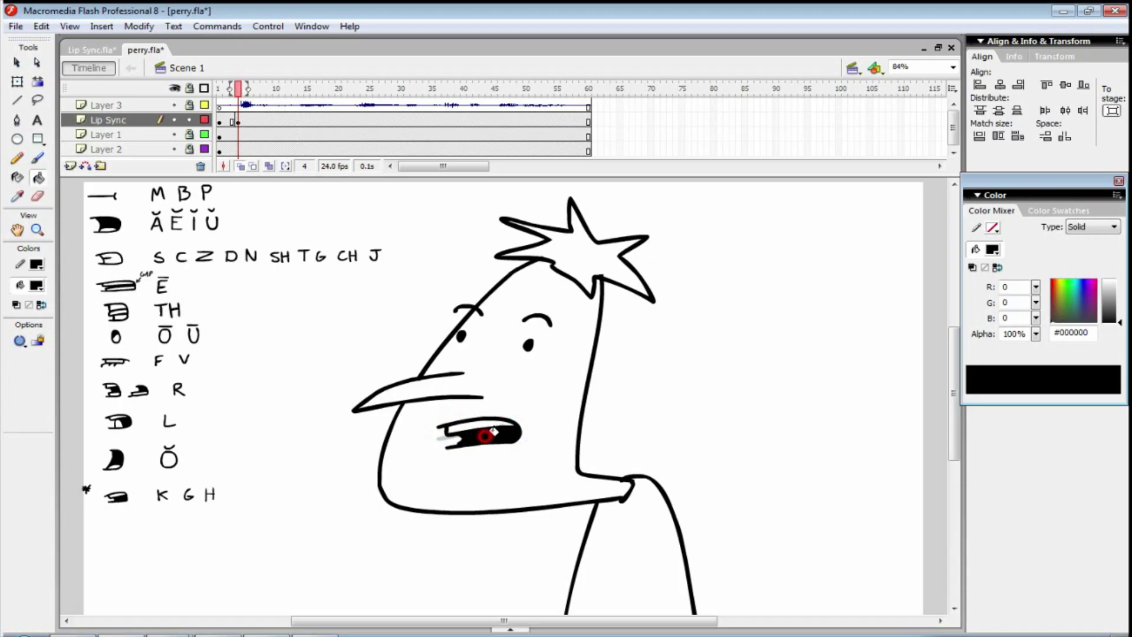
pyautogui.press('b')
pyautogui.moveTo(118, 483); pyautogui.dragTo(126, 482)
pyautogui.hotkey('ctrl', 'z')
# Step: Insert a blank keyframe at frame 5 and outline a taller open mouth with a protruding lower lip
pyautogui.press('F7')
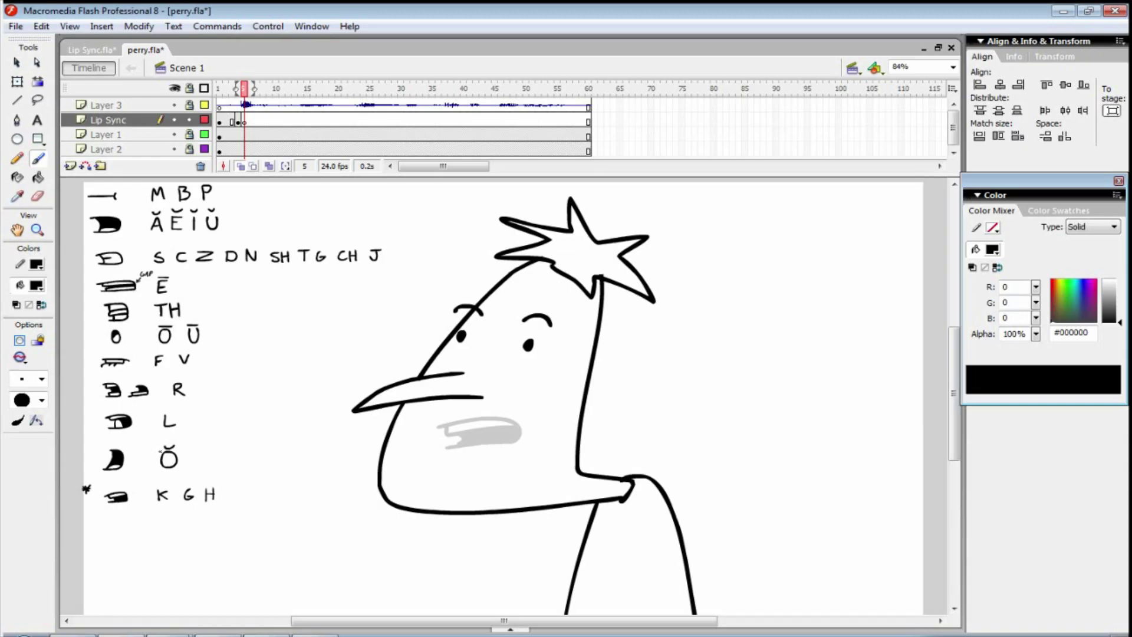
pyautogui.moveTo(126, 450)
pyautogui.mouseDown()
pyautogui.moveTo(105, 453)
pyautogui.moveTo(121, 444)
pyautogui.mouseUp()
pyautogui.hotkey('ctrl', 'z')
pyautogui.hotkey('ctrl', 'z')
pyautogui.moveTo(444, 424)
pyautogui.mouseDown()
pyautogui.moveTo(484, 426)
pyautogui.moveTo(474, 458)
pyautogui.moveTo(429, 460)
pyautogui.moveTo(478, 454)
pyautogui.mouseUp()
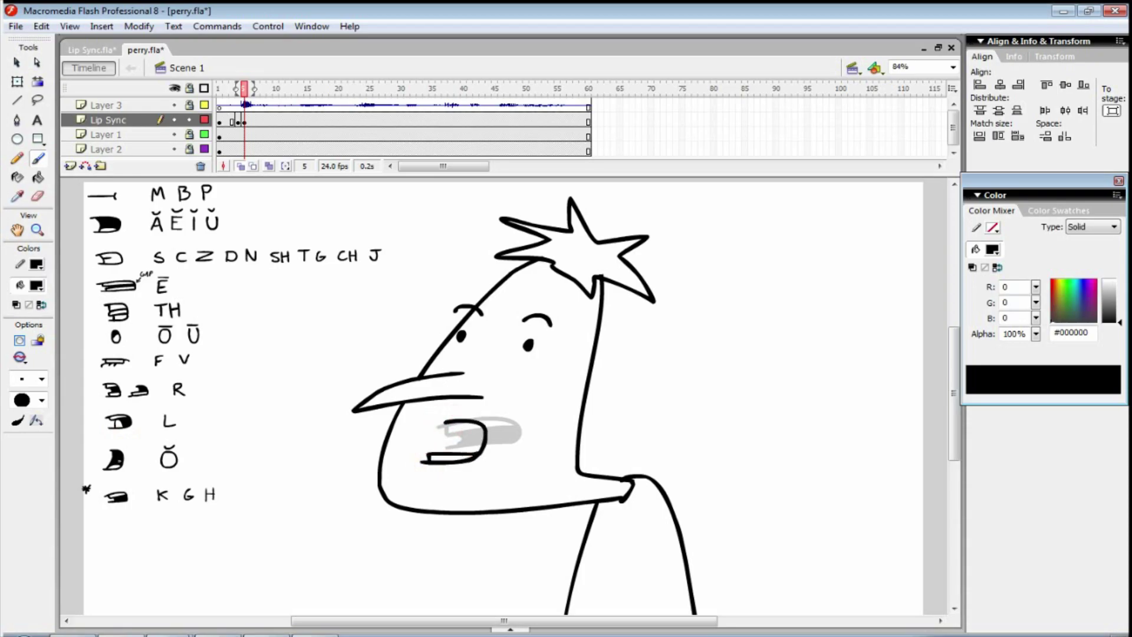
# Step: Close the front edge of the open mouth on frame 5 and fill its inside black
pyautogui.moveTo(120, 446); pyautogui.dragTo(120, 443)
pyautogui.moveTo(149, 379); pyautogui.dragTo(152, 375)
pyautogui.hotkey('ctrl', 'z')
pyautogui.hotkey('ctrl', 'z')
pyautogui.moveTo(454, 423); pyautogui.dragTo(443, 453)
pyautogui.hotkey('ctrl', 'z')
pyautogui.press('k')
pyautogui.click(465, 437)
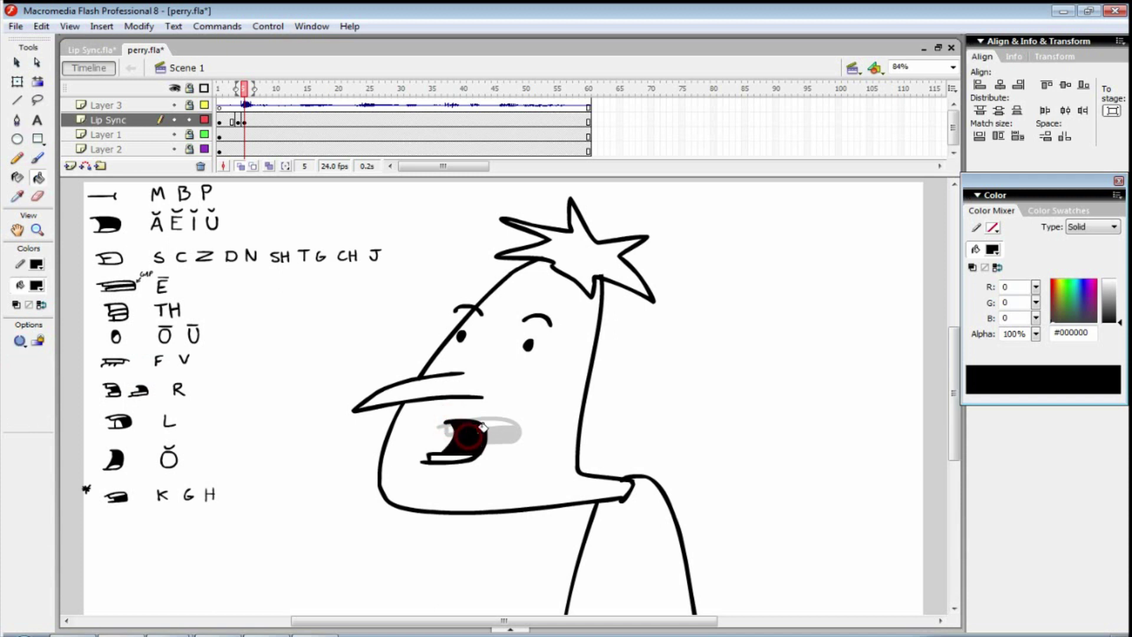
# Step: Insert a blank keyframe at frame 6 and draw a smaller open mouth with a protruding lower lip, filled black
pyautogui.press('F7')
pyautogui.press('b')
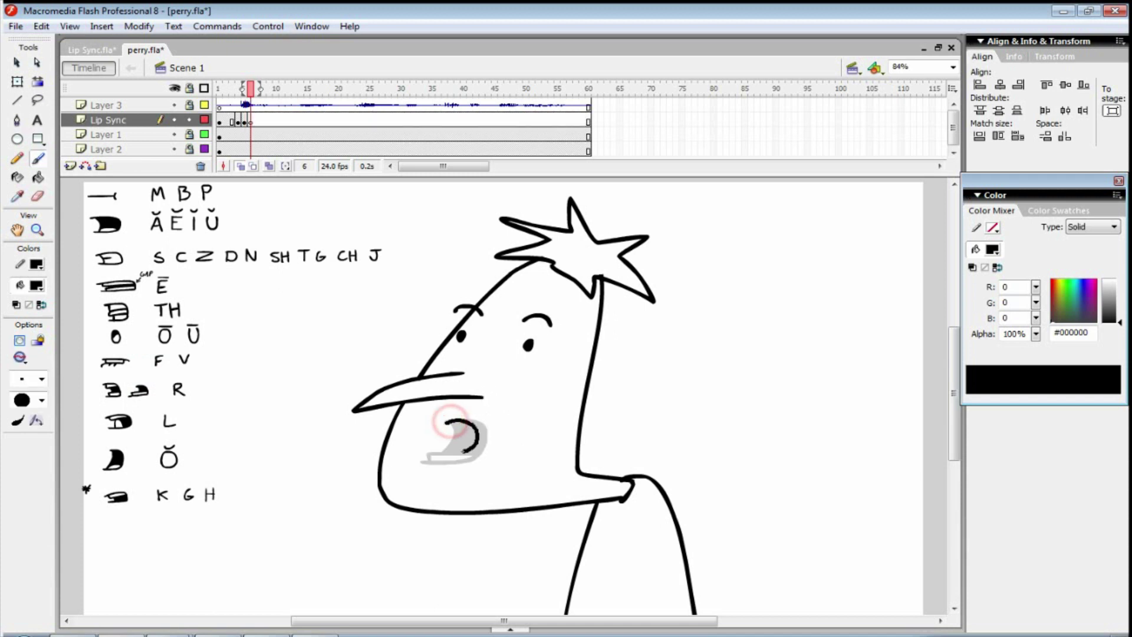
pyautogui.moveTo(450, 419)
pyautogui.mouseDown()
pyautogui.moveTo(475, 426)
pyautogui.moveTo(440, 453)
pyautogui.moveTo(410, 455)
pyautogui.moveTo(450, 441)
pyautogui.mouseUp()
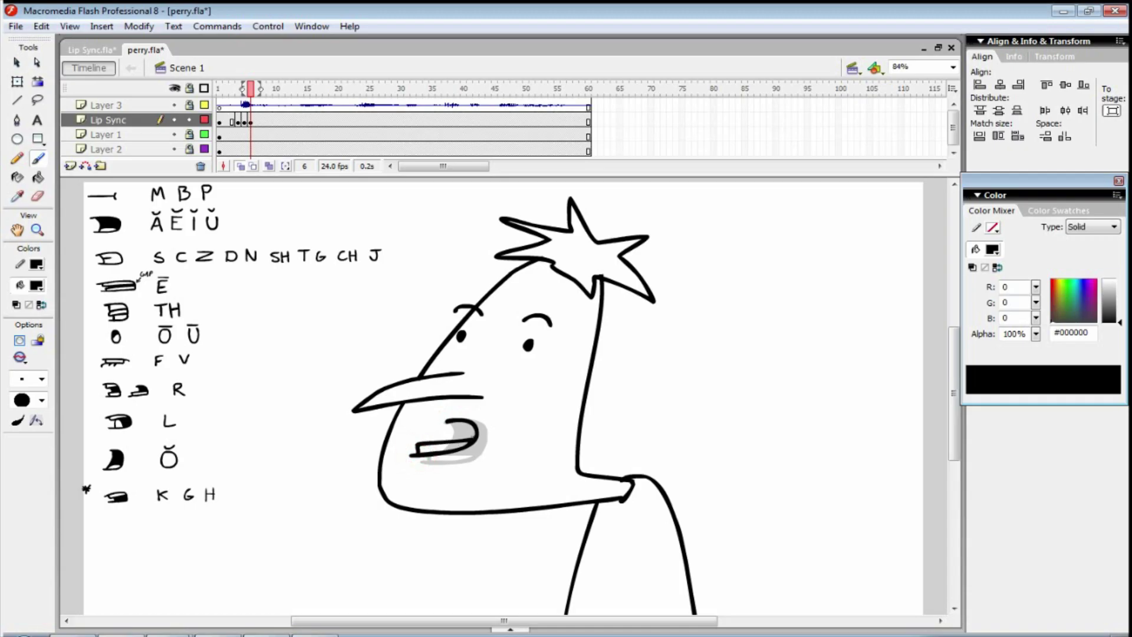
pyautogui.press('k')
pyautogui.click(466, 422)
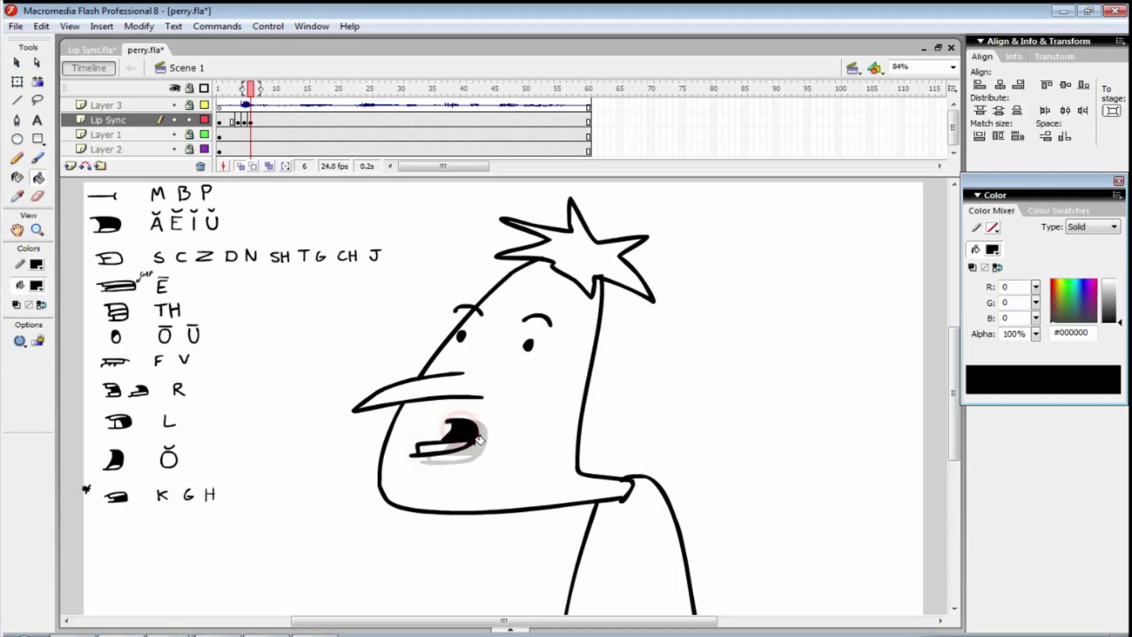
# Step: Insert a blank keyframe at frame 7 and draw a wide mouth with clenched teeth and a short dividing line
pyautogui.press('.')
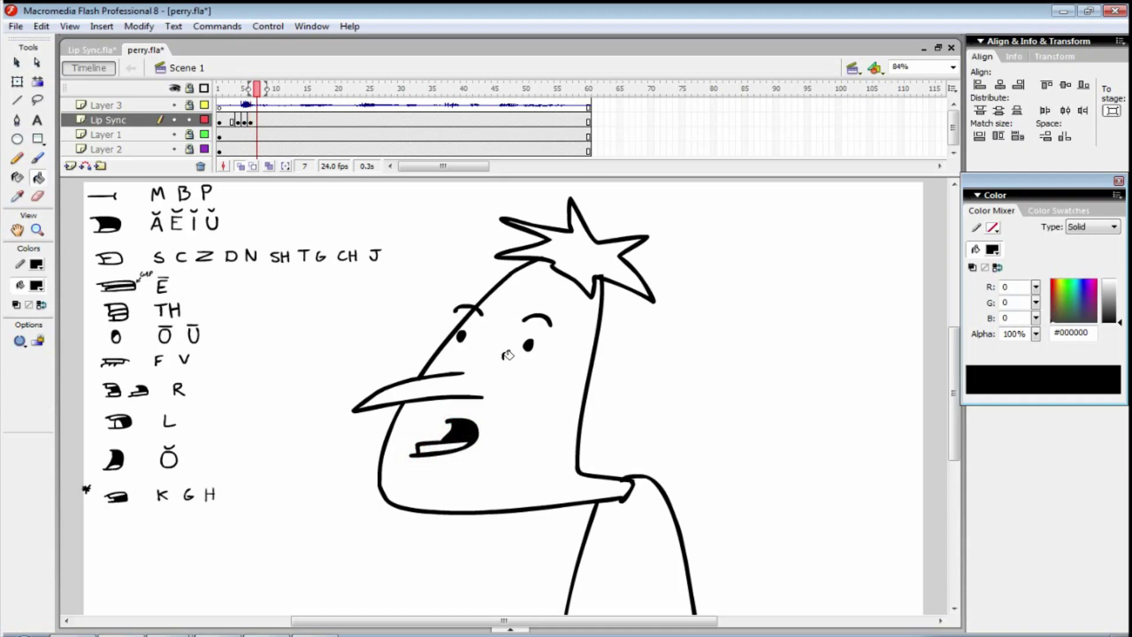
pyautogui.press('F7')
pyautogui.press('b')
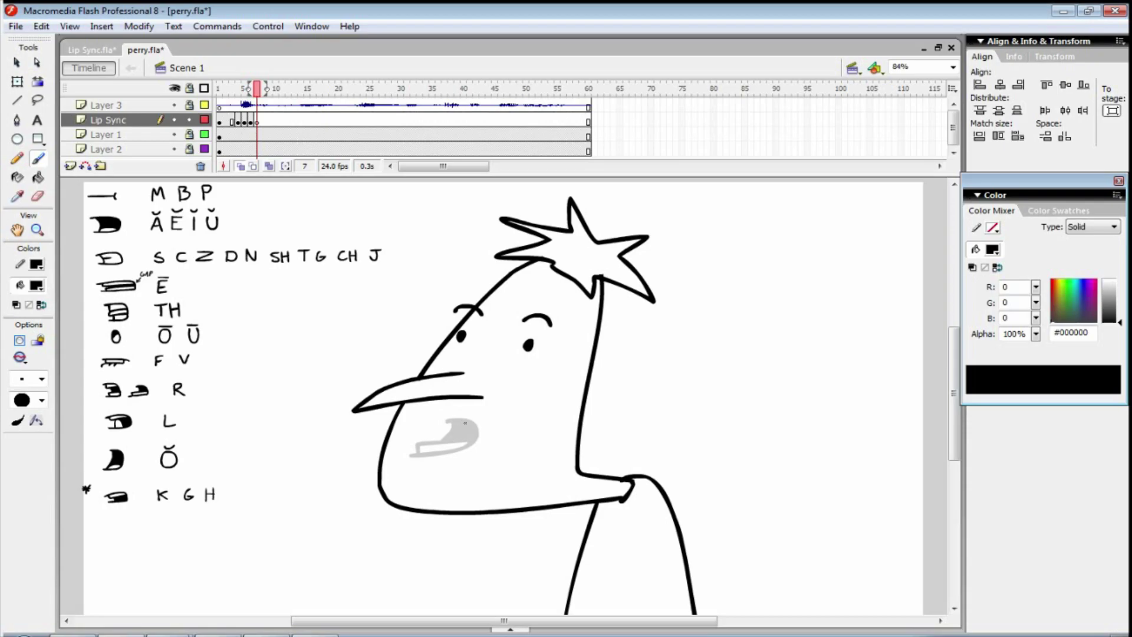
pyautogui.moveTo(441, 422); pyautogui.dragTo(512, 422)
pyautogui.hotkey('ctrl', 'z')
pyautogui.moveTo(439, 423)
pyautogui.mouseDown()
pyautogui.moveTo(510, 437)
pyautogui.moveTo(442, 442)
pyautogui.moveTo(473, 431)
pyautogui.mouseUp()
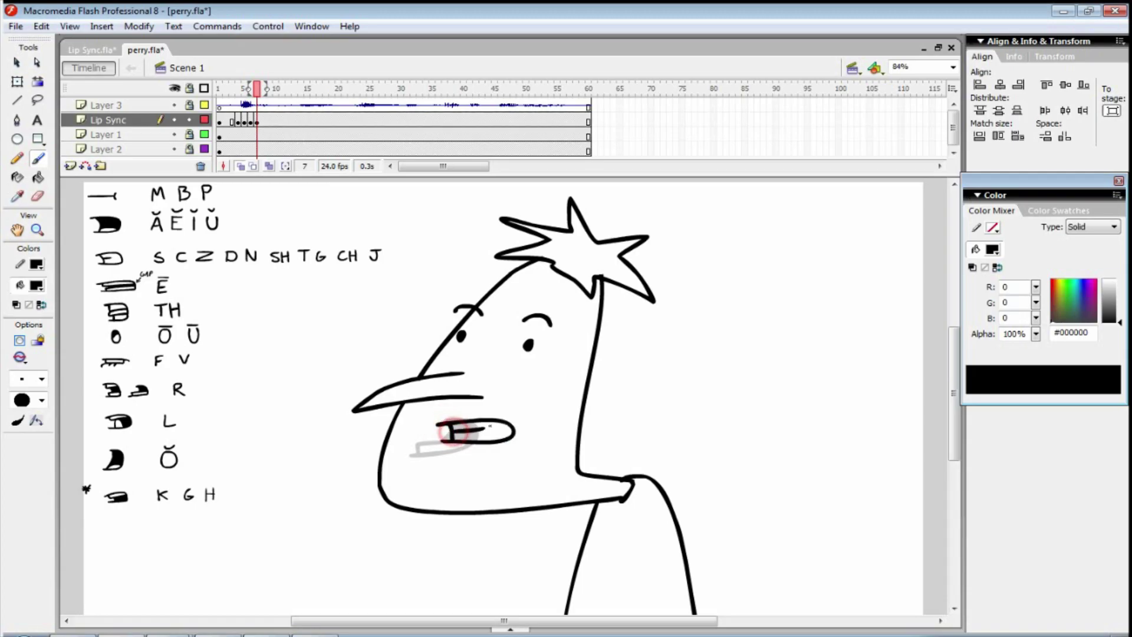
# Step: Play the animation from frame 2 to check the mouth shapes drawn through frame 7 against the audio
pyautogui.click(225, 120)
pyautogui.press('Return')
pyautogui.press('Return')
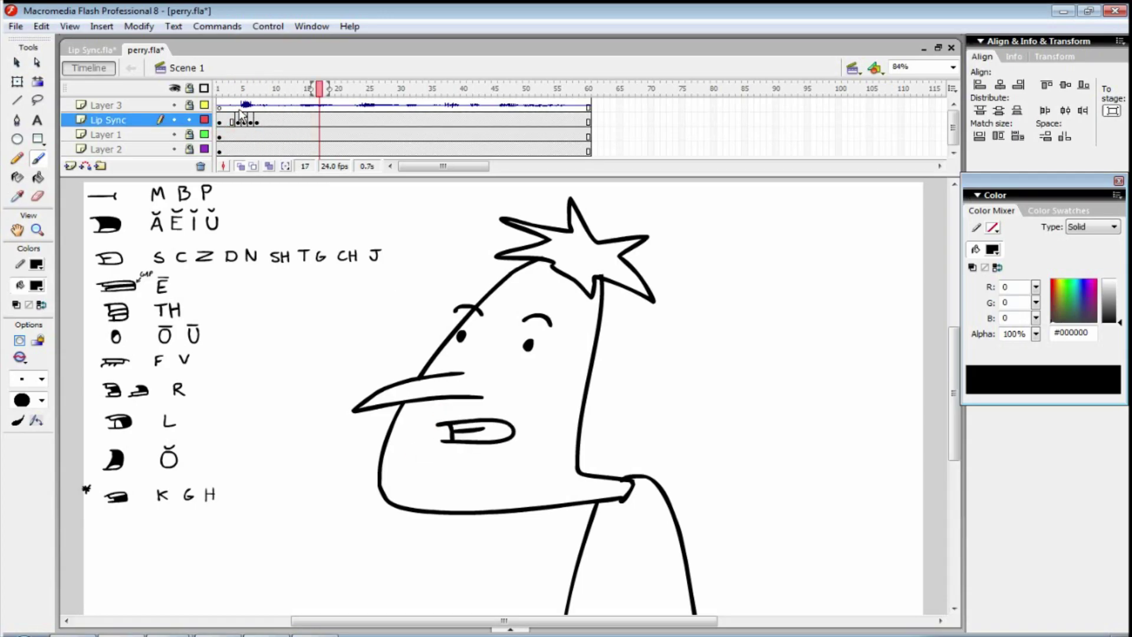
# Step: Insert a blank keyframe at frame 8 and draw a slightly flatter version of the clenched-teeth mouth
pyautogui.click(257, 121)
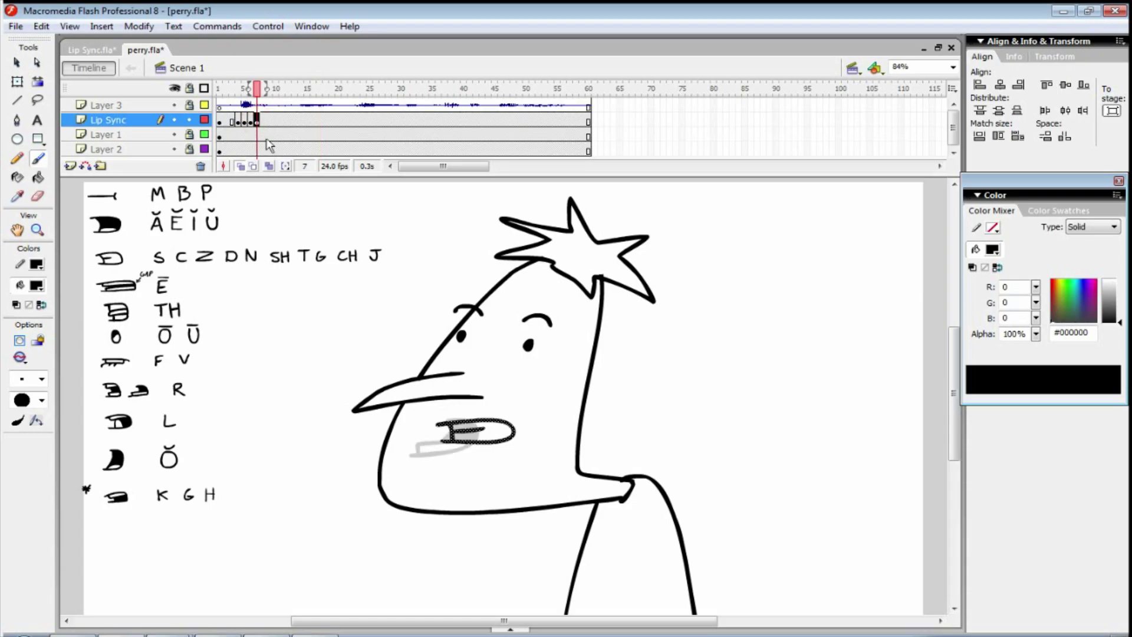
pyautogui.click(480, 422)
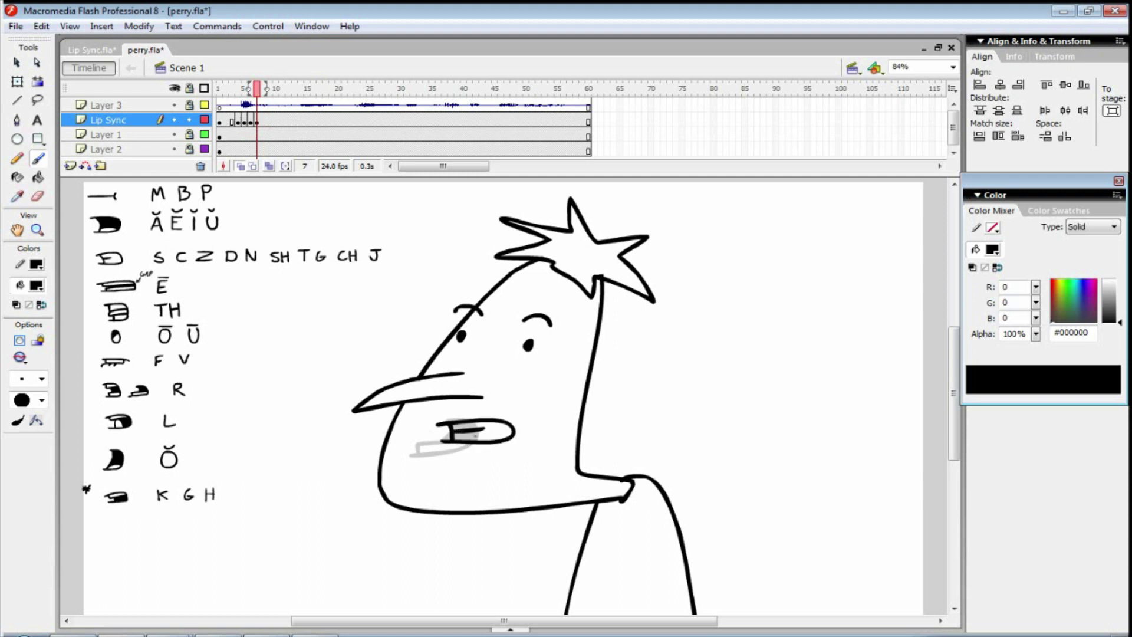
pyautogui.press('F7')
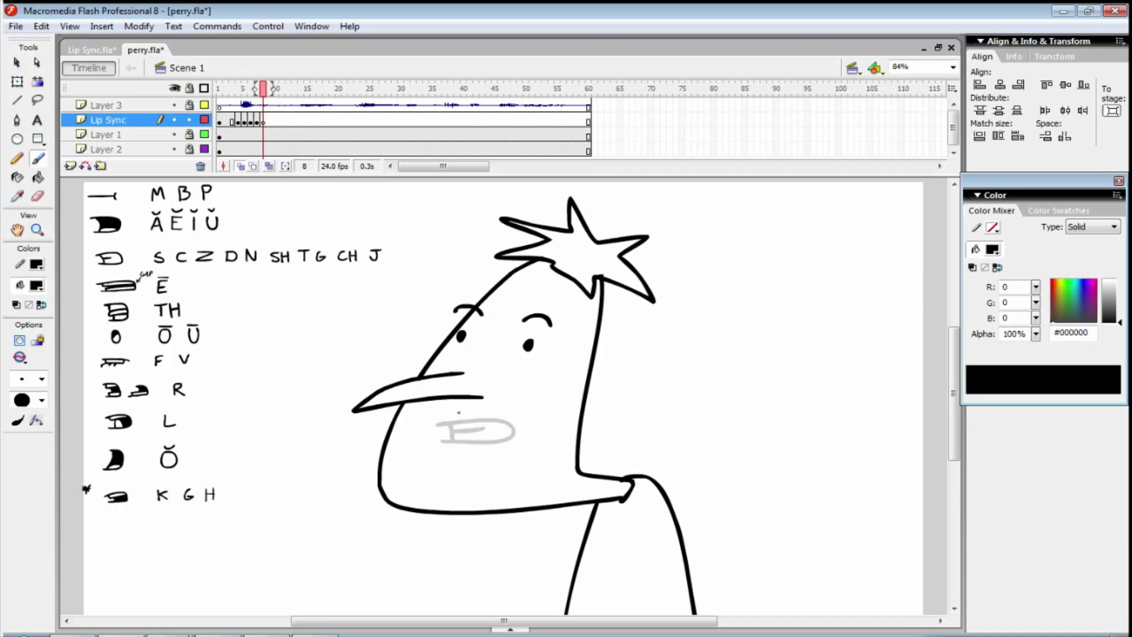
pyautogui.moveTo(440, 424)
pyautogui.mouseDown()
pyautogui.moveTo(500, 421)
pyautogui.moveTo(508, 437)
pyautogui.moveTo(500, 420)
pyautogui.moveTo(478, 438)
pyautogui.moveTo(436, 438)
pyautogui.moveTo(479, 429)
pyautogui.mouseUp()
pyautogui.hotkey('ctrl', 'z')
pyautogui.hotkey('ctrl', 'z')
pyautogui.hotkey('ctrl', 'z')
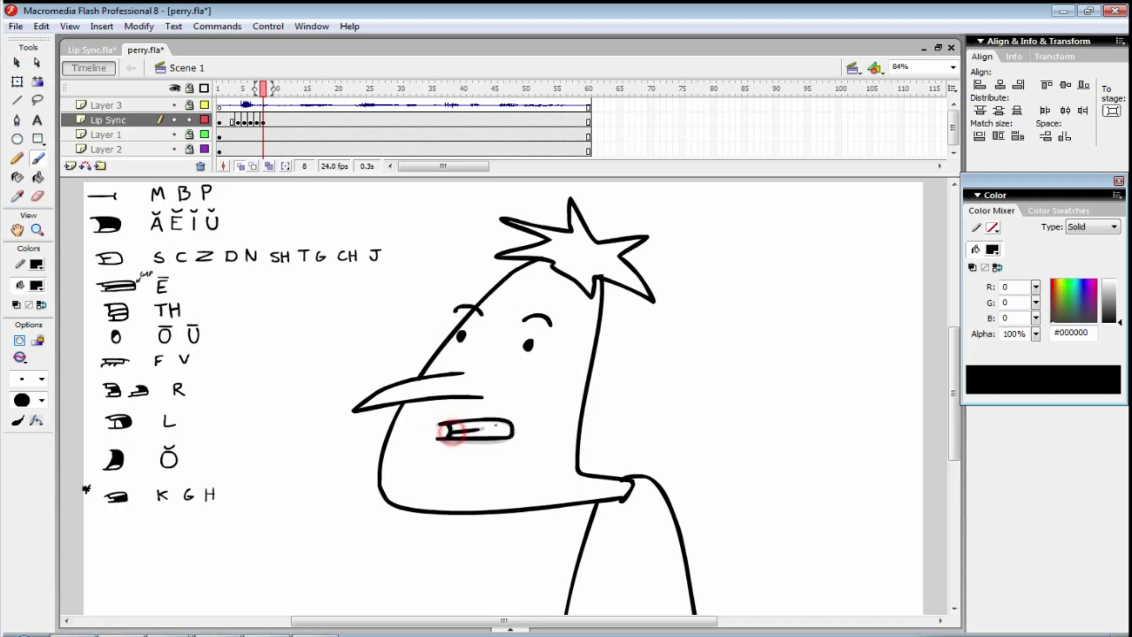
# Step: Replay the animation from frame 2 to check the first word's mouth shapes through frame 8
pyautogui.click(226, 119)
pyautogui.press('Return')
pyautogui.press('Return')
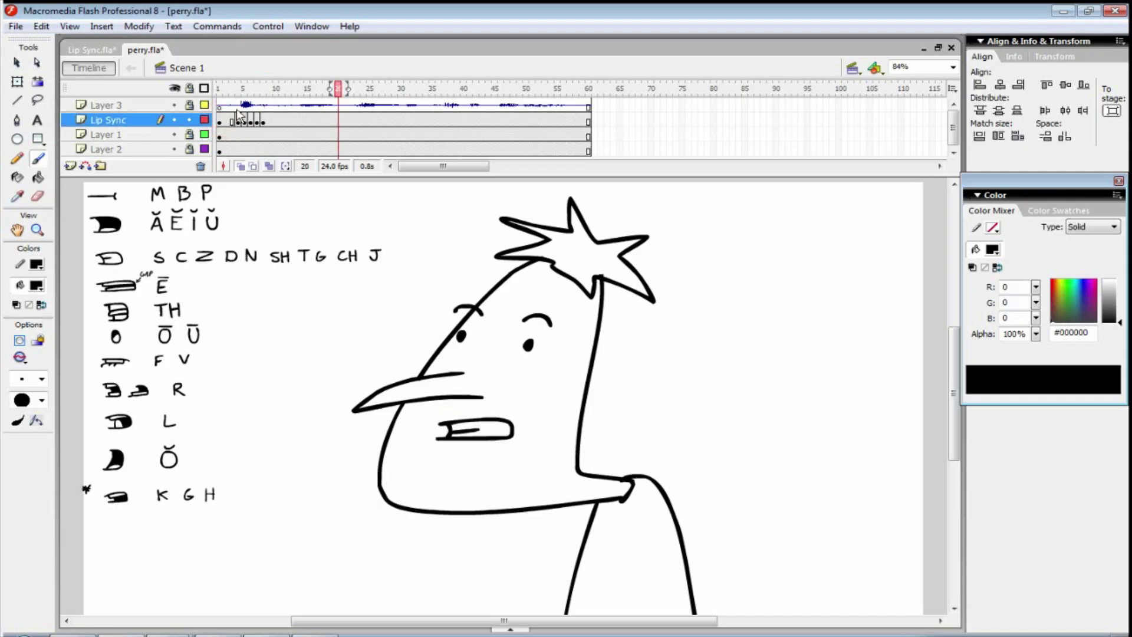
pyautogui.click(226, 120)
pyautogui.press('Return')
pyautogui.press('Return')
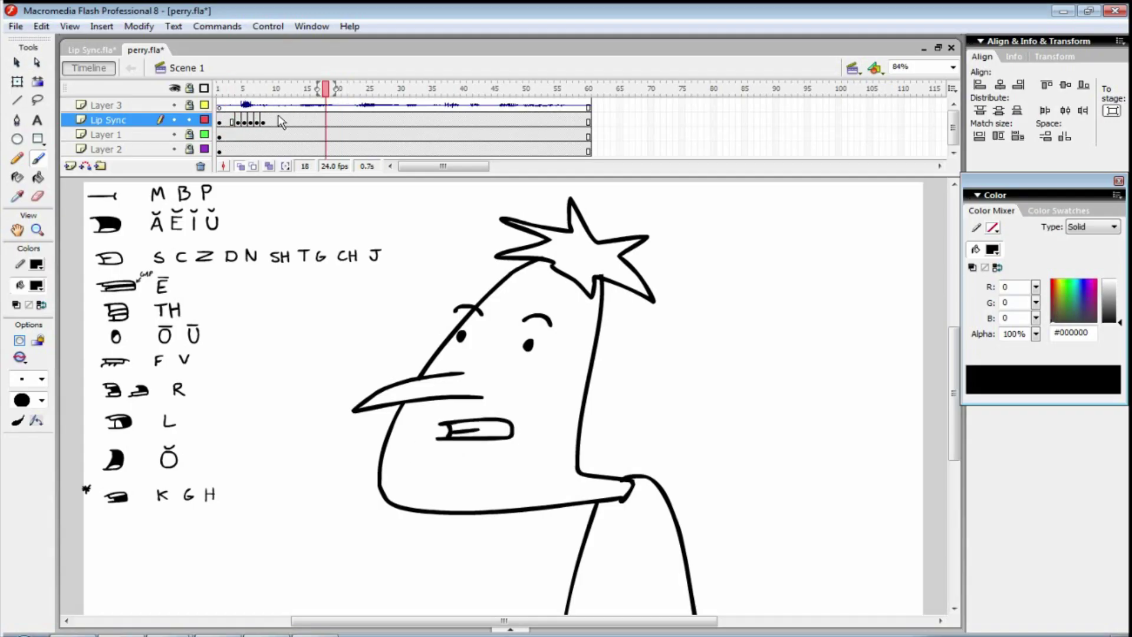
# Step: Play the audio from around frames 11 and 12 and select frames 12 to 20 to locate the next word
pyautogui.click(286, 120)
pyautogui.press('Return')
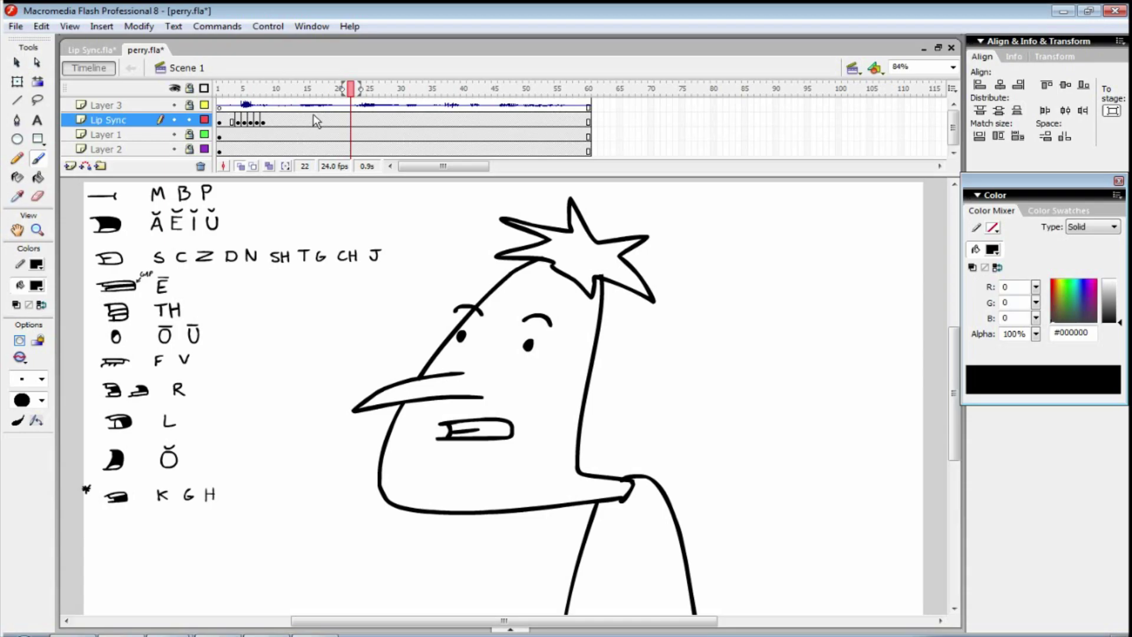
pyautogui.moveTo(286, 122); pyautogui.dragTo(335, 122)
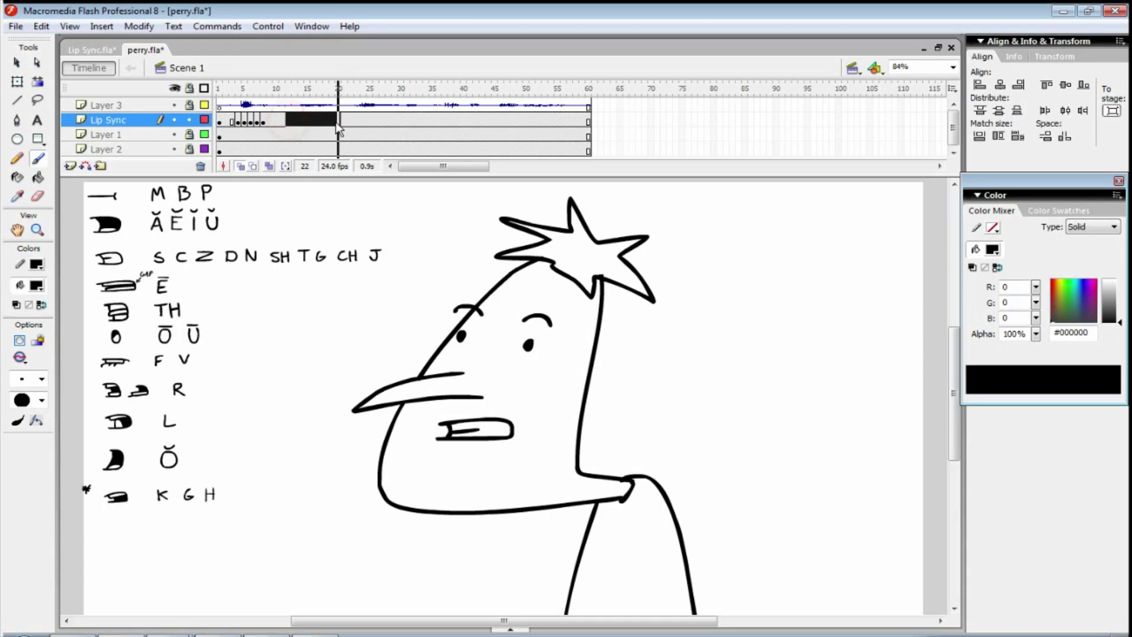
pyautogui.click(282, 119)
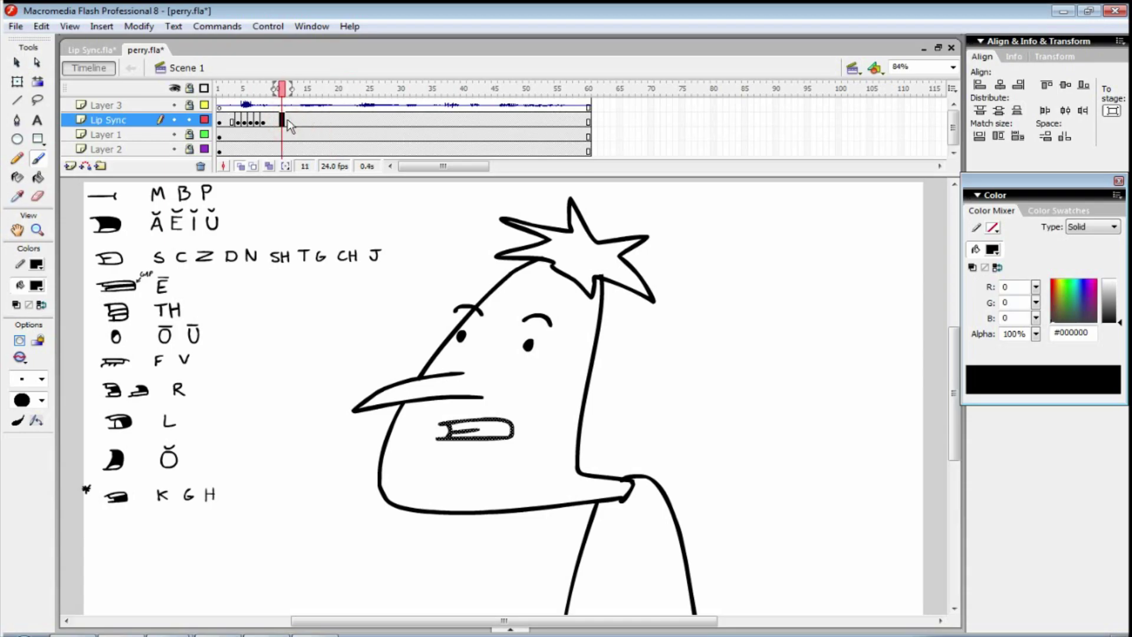
pyautogui.press('Return')
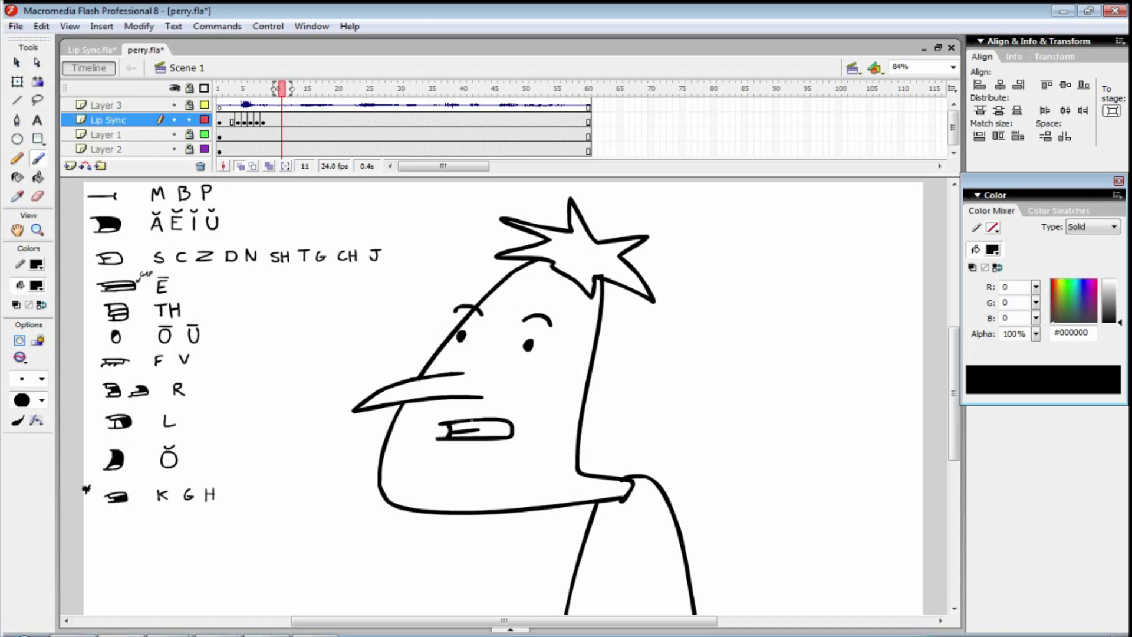
# Step: Insert a blank keyframe at frame 12 of the Lip Sync layer, try a small oval mouth and undo it
pyautogui.press('.')
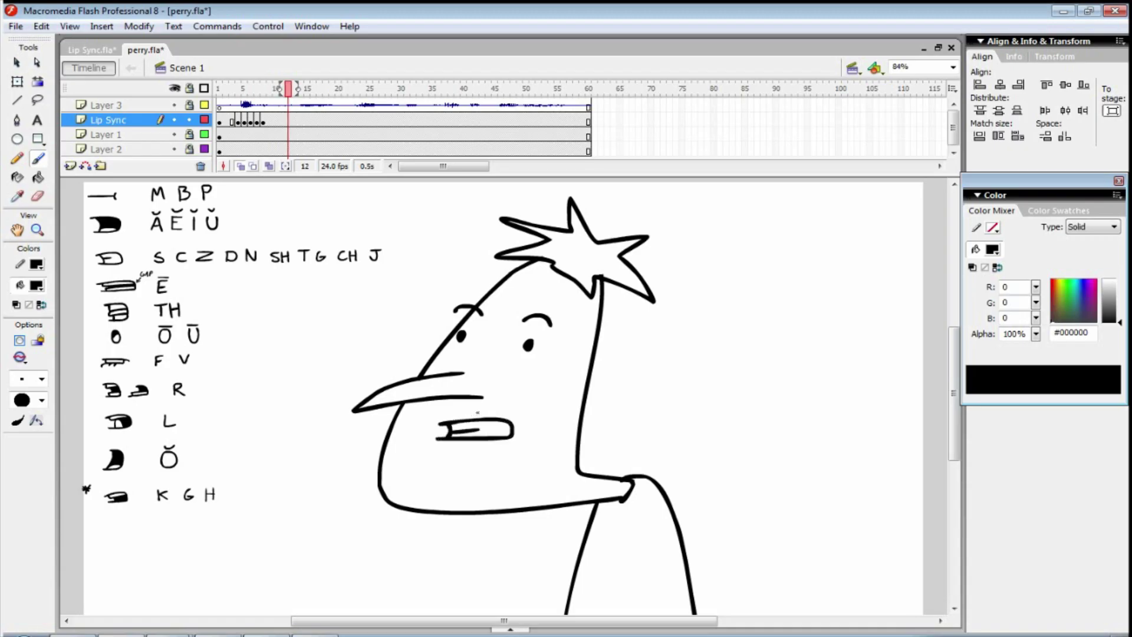
pyautogui.press('F7')
pyautogui.moveTo(457, 420)
pyautogui.mouseDown()
pyautogui.moveTo(450, 445)
pyautogui.moveTo(455, 423)
pyautogui.moveTo(450, 433)
pyautogui.mouseUp()
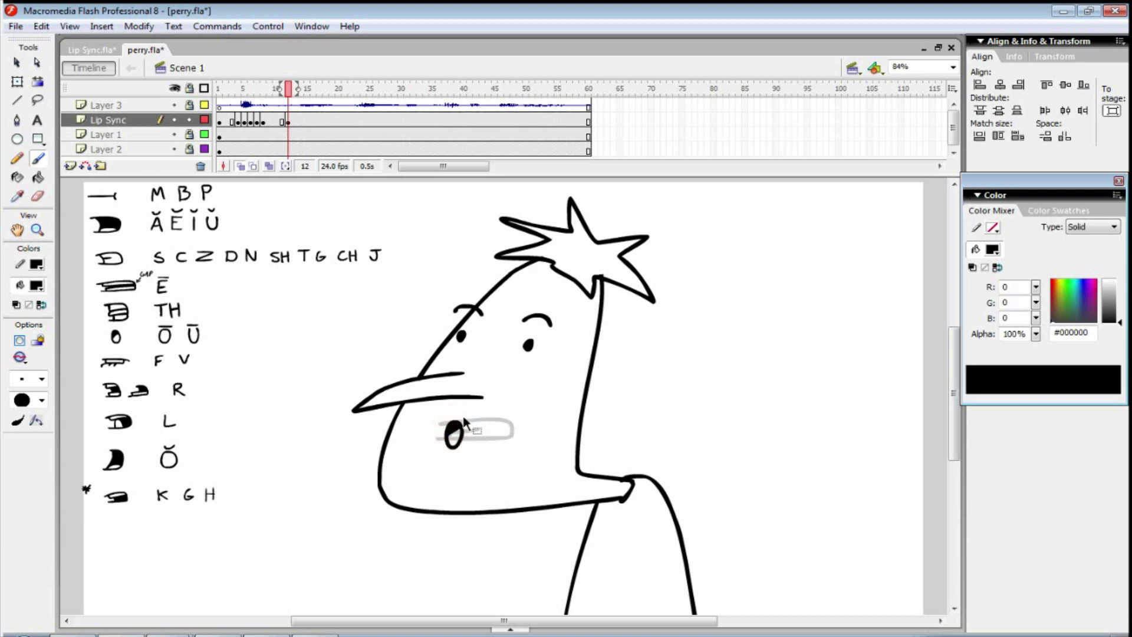
pyautogui.hotkey('ctrl', 'z')
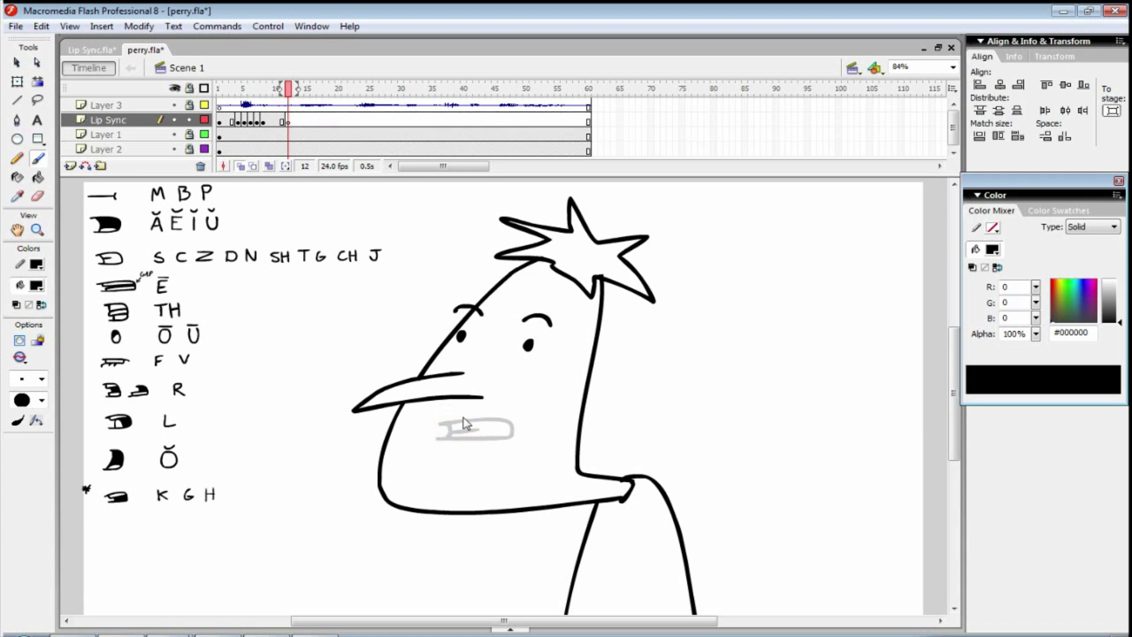
pyautogui.moveTo(528, 437); pyautogui.dragTo(533, 417)
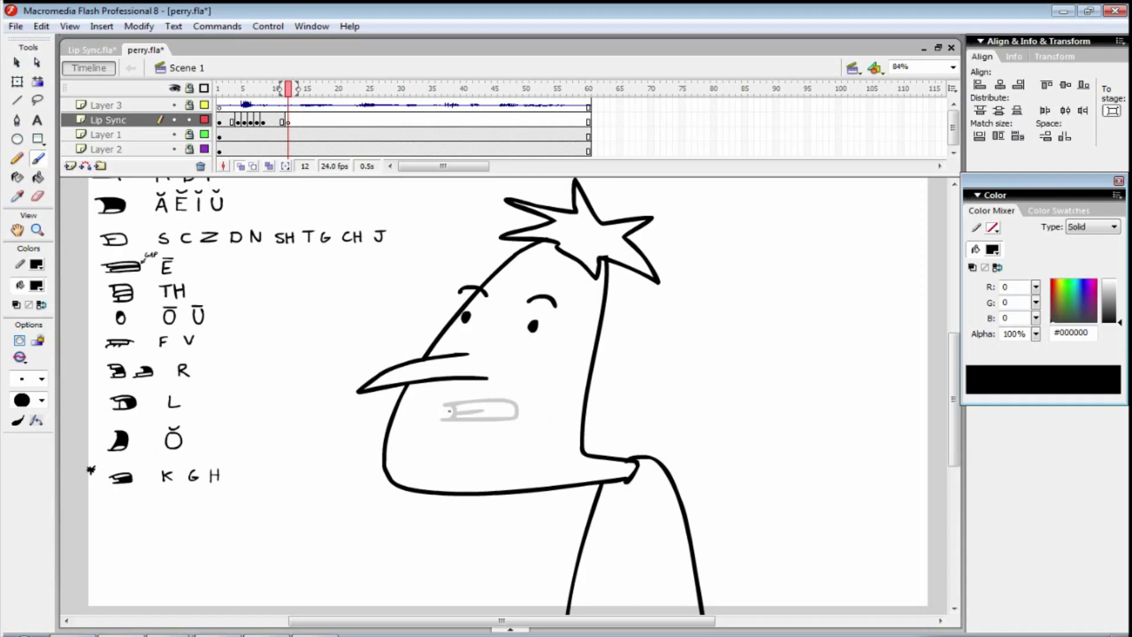
pyautogui.moveTo(137, 247)
pyautogui.mouseDown()
pyautogui.moveTo(152, 264)
pyautogui.moveTo(147, 255)
pyautogui.mouseUp()
pyautogui.hotkey('ctrl', 'z')
pyautogui.moveTo(489, 413); pyautogui.dragTo(499, 434)
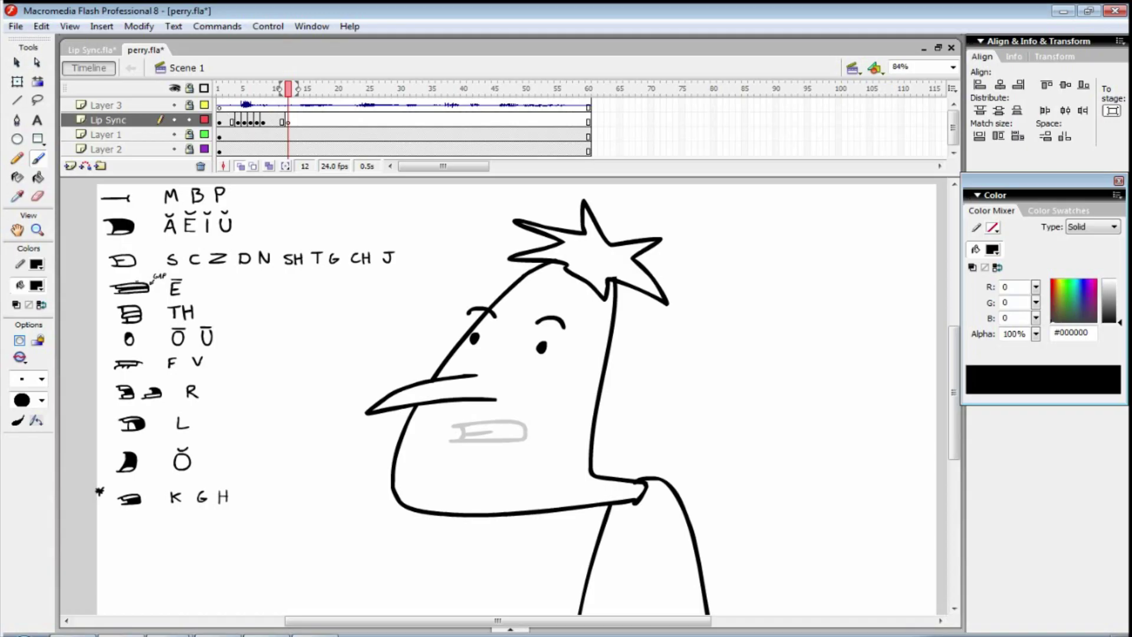
pyautogui.moveTo(128, 214)
pyautogui.mouseDown()
pyautogui.moveTo(121, 206)
pyautogui.moveTo(131, 207)
pyautogui.mouseUp()
pyautogui.moveTo(148, 274); pyautogui.dragTo(154, 276)
pyautogui.hotkey('ctrl', 'z')
pyautogui.hotkey('ctrl', 'z')
# Step: Draw a wide, thin long-E mouth on frame 12 and a shorter, black-filled open mouth on a blank keyframe at frame 13
pyautogui.moveTo(511, 433)
pyautogui.mouseDown()
pyautogui.moveTo(434, 435)
pyautogui.moveTo(519, 432)
pyautogui.mouseUp()
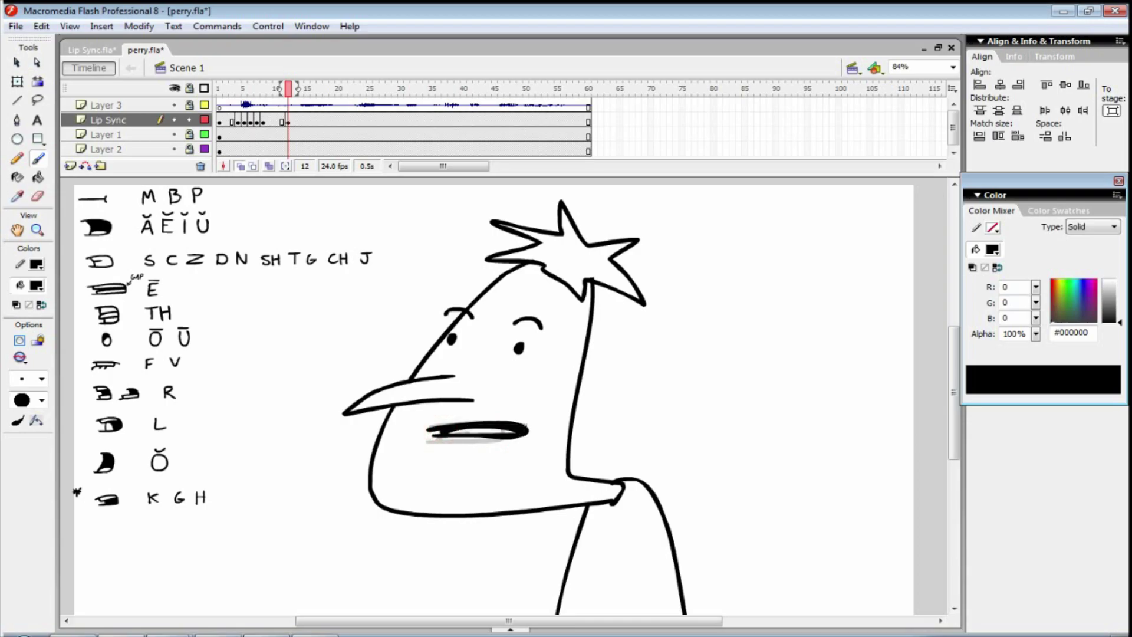
pyautogui.press('F7')
pyautogui.moveTo(433, 429)
pyautogui.mouseDown()
pyautogui.moveTo(471, 422)
pyautogui.moveTo(491, 435)
pyautogui.moveTo(436, 437)
pyautogui.moveTo(492, 434)
pyautogui.mouseUp()
pyautogui.hotkey('ctrl', 'z')
pyautogui.press('k')
pyautogui.click(472, 425)
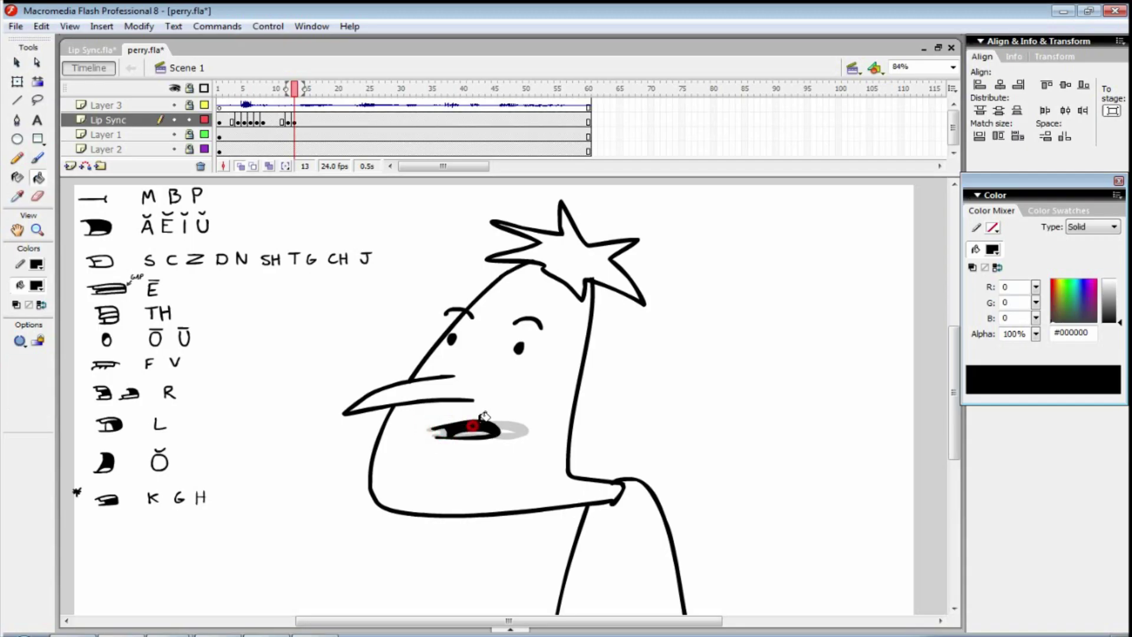
# Step: Insert a blank keyframe at frame 14 and brush in a narrow, tall rounded mouth
pyautogui.press('F7')
pyautogui.press('b')
pyautogui.moveTo(441, 424)
pyautogui.mouseDown()
pyautogui.moveTo(460, 436)
pyautogui.moveTo(446, 452)
pyautogui.moveTo(448, 423)
pyautogui.mouseUp()
pyautogui.moveTo(446, 442)
pyautogui.mouseDown()
pyautogui.moveTo(463, 435)
pyautogui.moveTo(454, 430)
pyautogui.mouseUp()
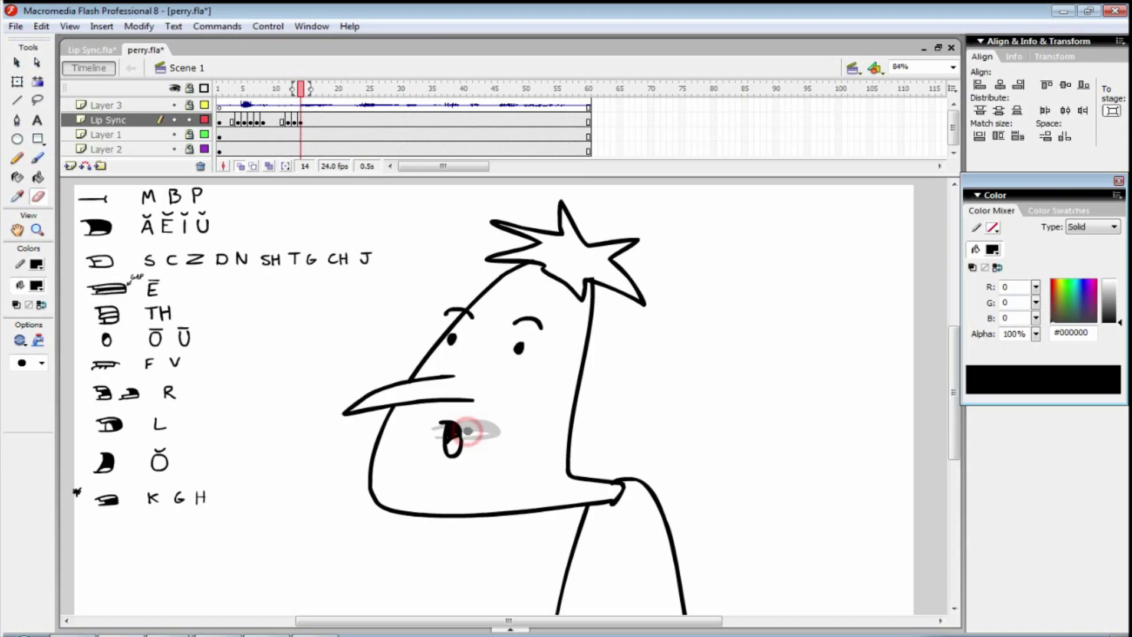
# Step: Insert blank keyframes at frames 15, 16 and 17 and draw a small O-shaped mouth on each
pyautogui.press('F7')
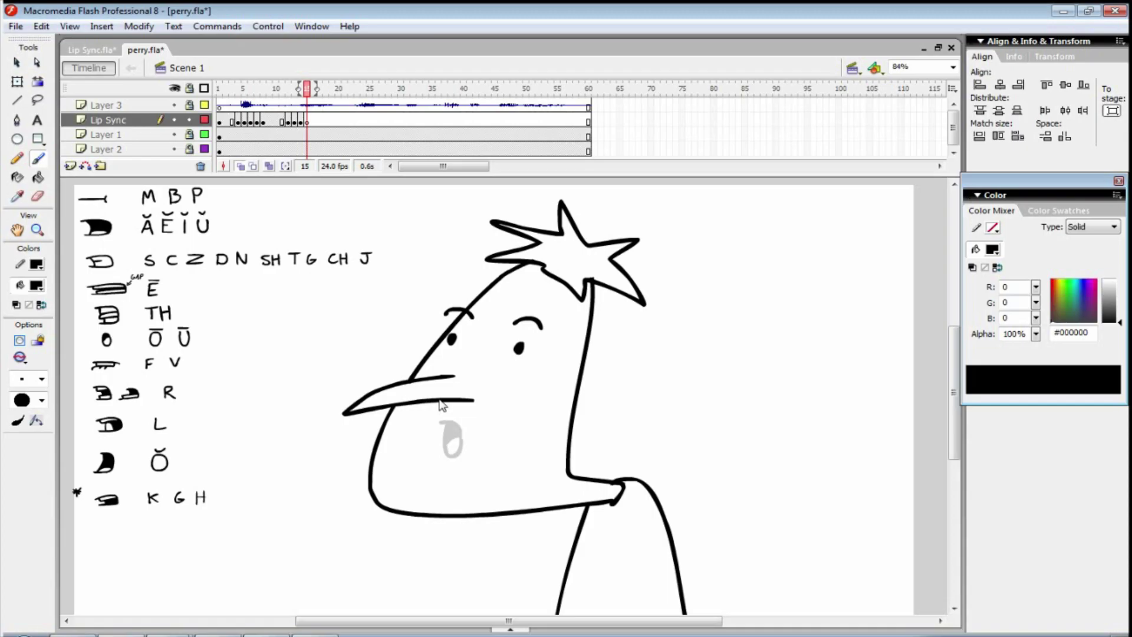
pyautogui.moveTo(448, 424); pyautogui.dragTo(444, 424)
pyautogui.press('F7')
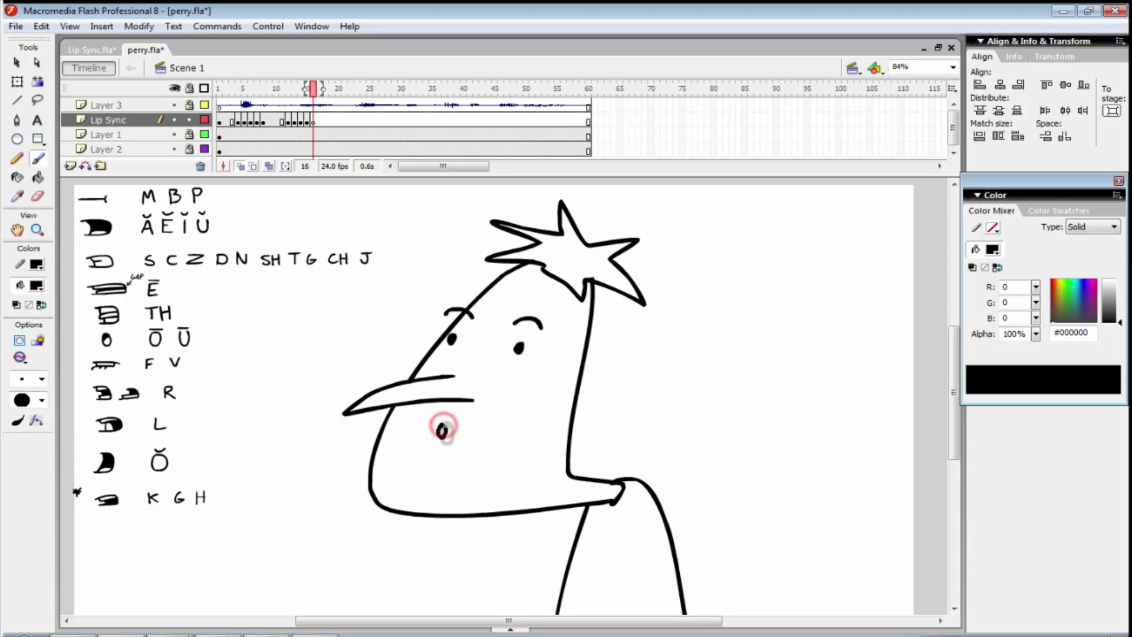
pyautogui.click(442, 430)
pyautogui.press('F7')
pyautogui.moveTo(442, 424); pyautogui.dragTo(440, 423)
# Step: Play the animation from frame 8 to check the second word's mouth shapes against the audio
pyautogui.moveTo(264, 118); pyautogui.dragTo(272, 112)
pyautogui.press('Return')
pyautogui.press('Return')
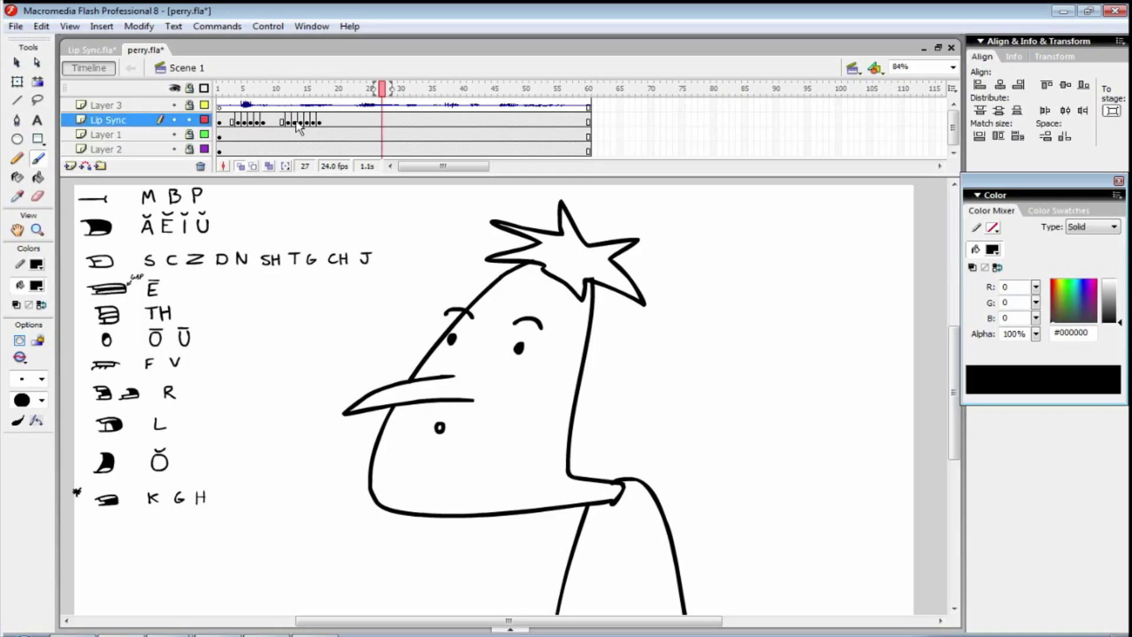
pyautogui.click(264, 122)
pyautogui.press('Return')
# Step: Shift the Lip Sync keyframes at frames 12 to 17 one frame later
pyautogui.click(287, 122)
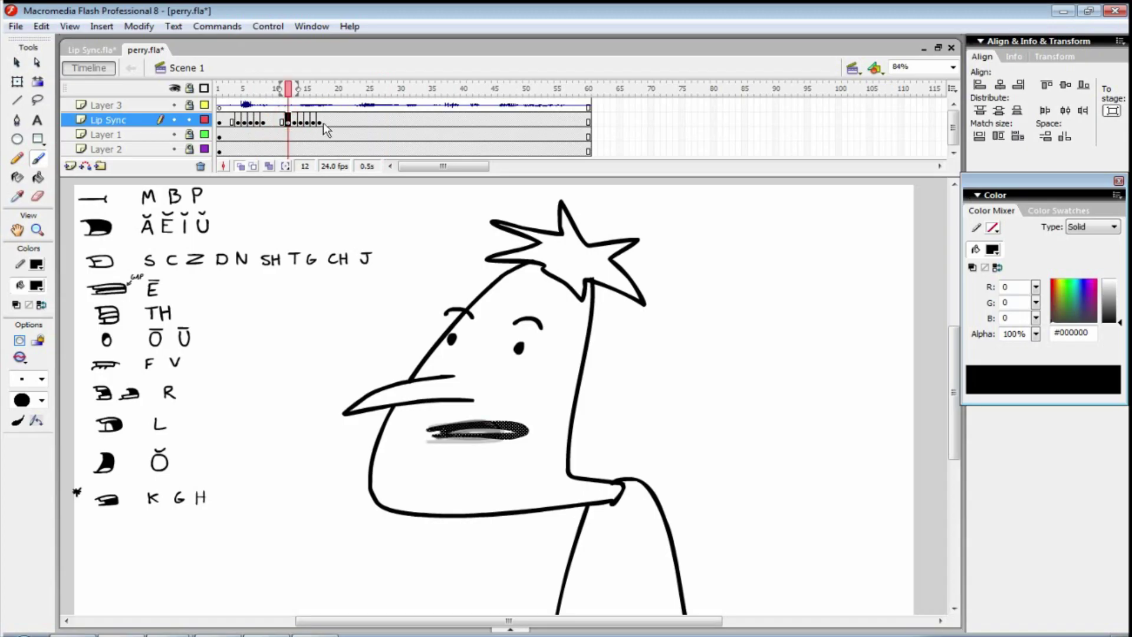
pyautogui.keyDown('shift'); pyautogui.click(320, 122); pyautogui.keyUp('shift')
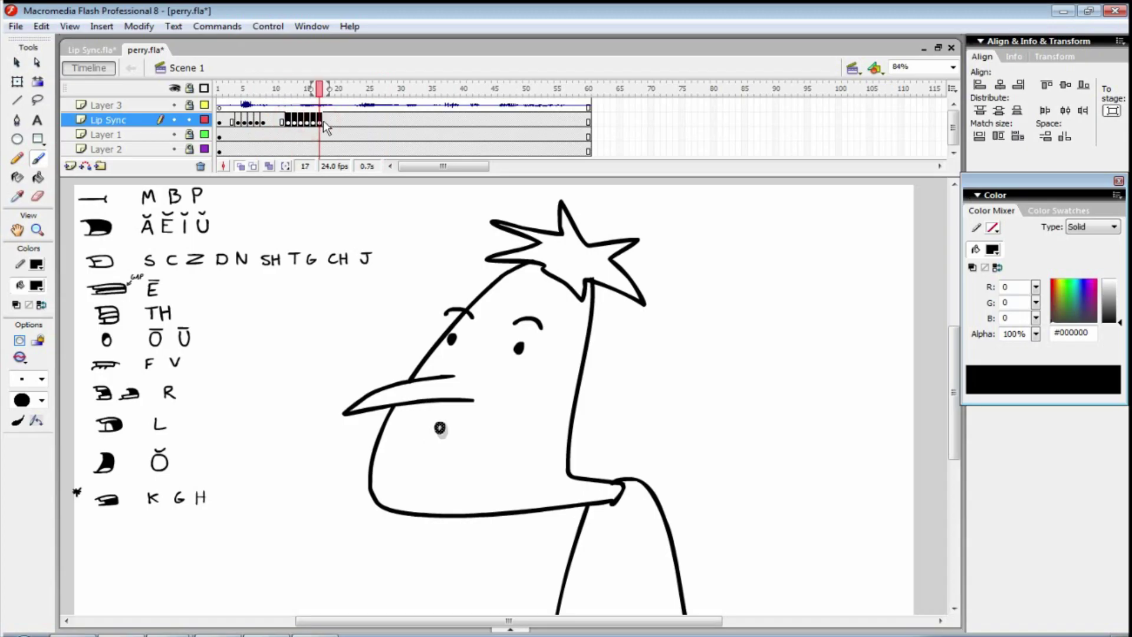
pyautogui.moveTo(296, 121); pyautogui.dragTo(305, 122)
pyautogui.click(297, 121)
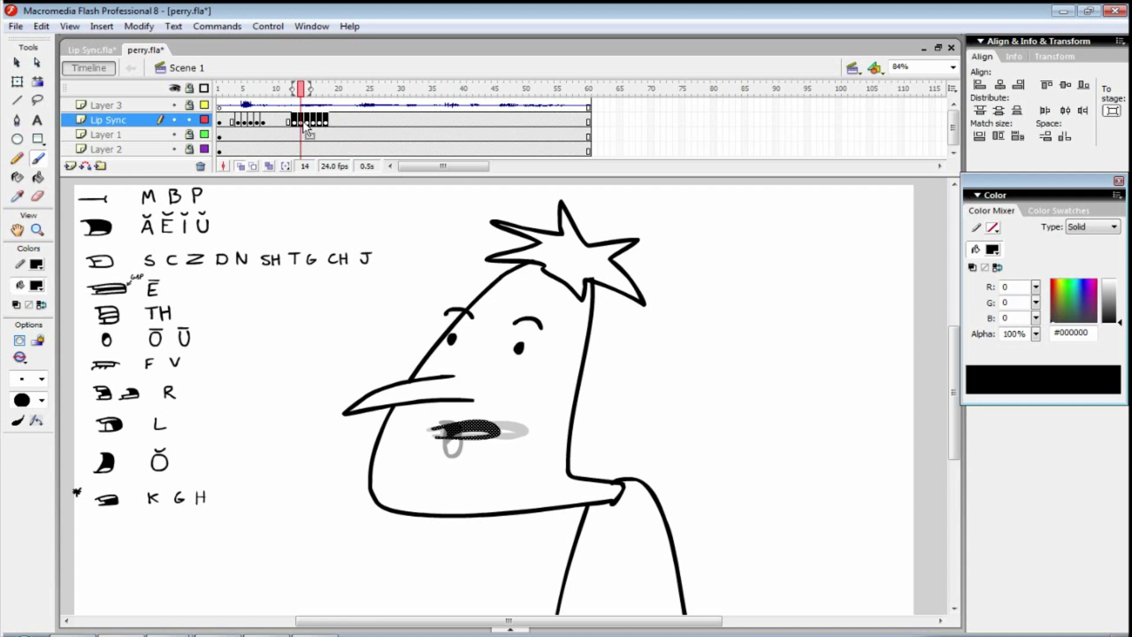
# Step: Replay the animation from the first frames and from frame 12 to check the timing of both words
pyautogui.click(229, 121)
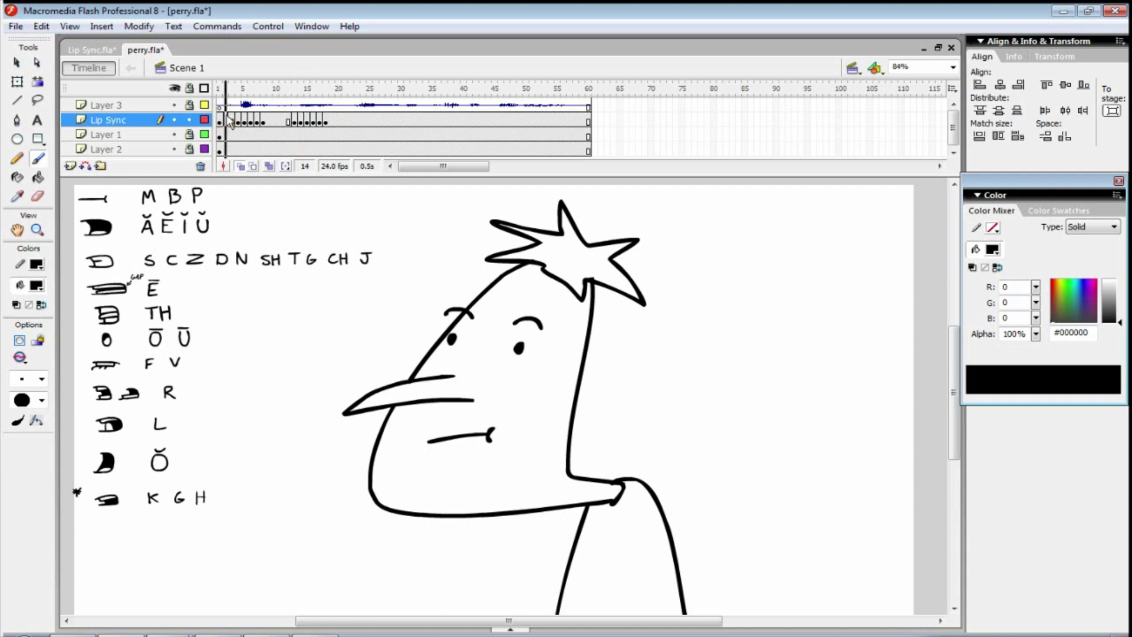
pyautogui.press('Return')
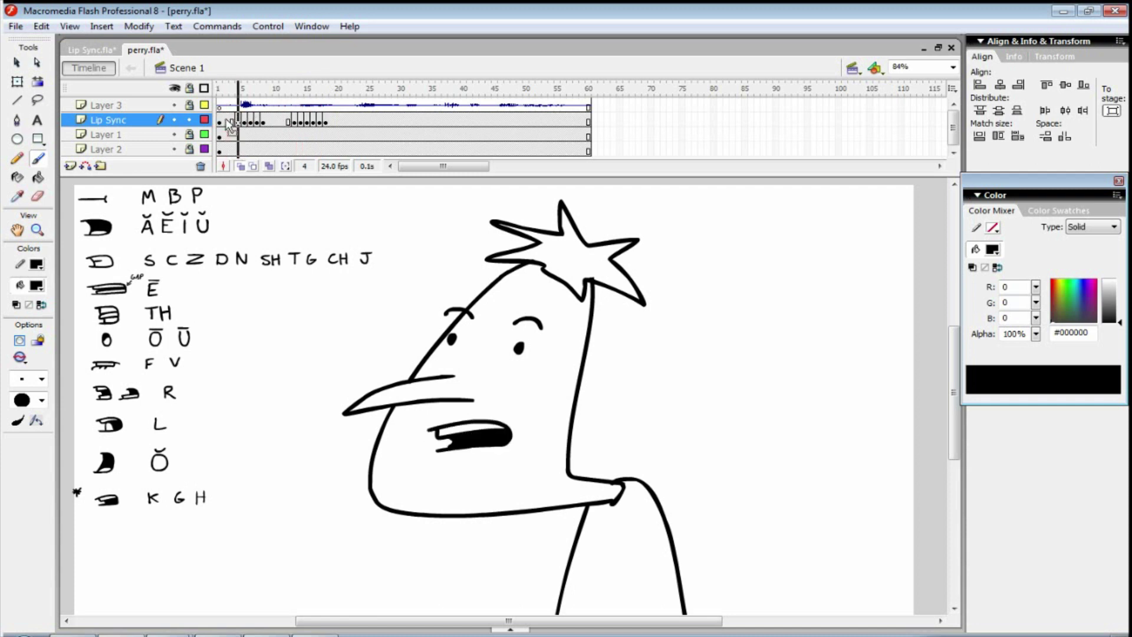
pyautogui.press('Return')
pyautogui.click(288, 122)
pyautogui.press('Return')
pyautogui.press('Return')
pyautogui.click(231, 122)
pyautogui.press('Return')
pyautogui.press('Return')
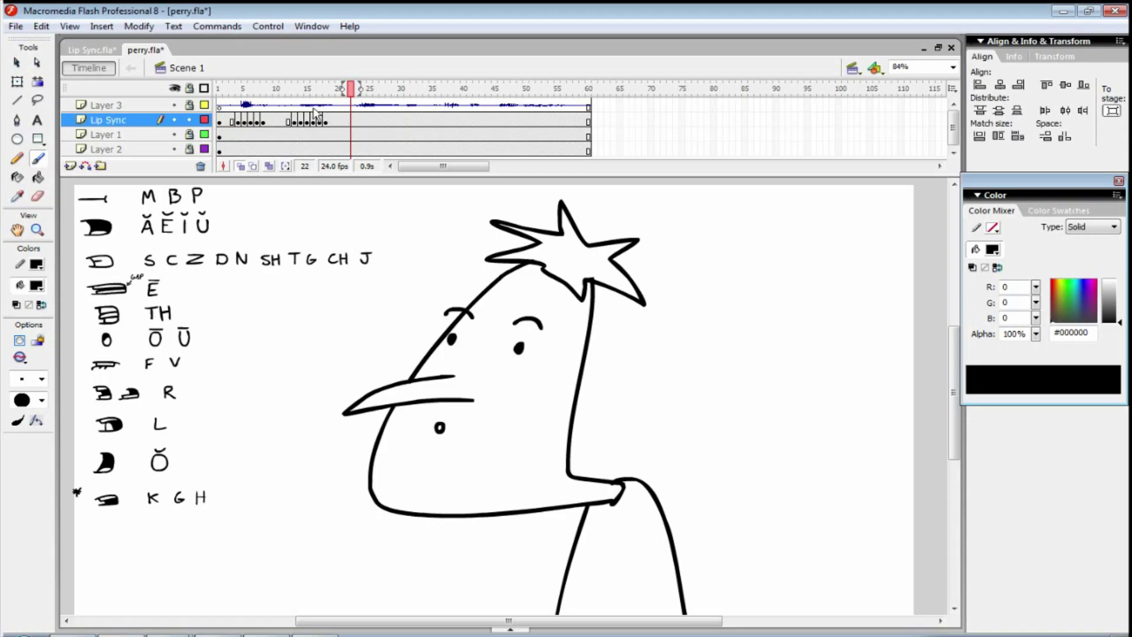
# Step: Play the audio from frame 22 and select the waveform from frames 22 to 58 to locate the remaining speech
pyautogui.click(351, 119)
pyautogui.press('Return')
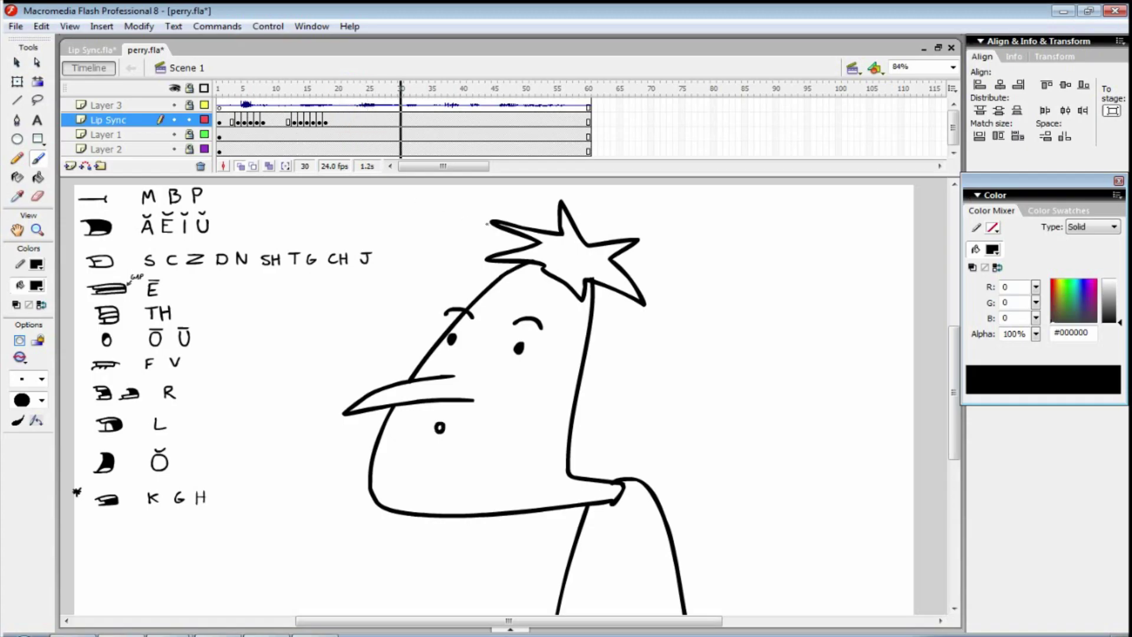
pyautogui.click(350, 107)
pyautogui.moveTo(350, 107); pyautogui.dragTo(576, 110)
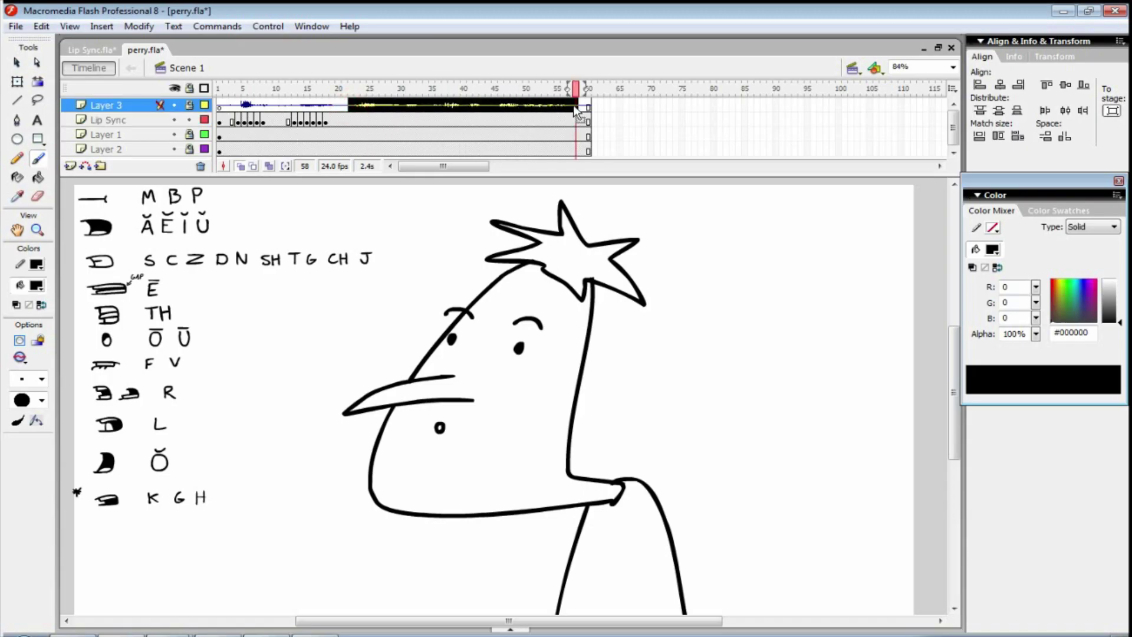
# Step: Insert a blank keyframe at frame 22 of the Lip Sync layer and draw the closed M-B-P mouth line
pyautogui.click(349, 116)
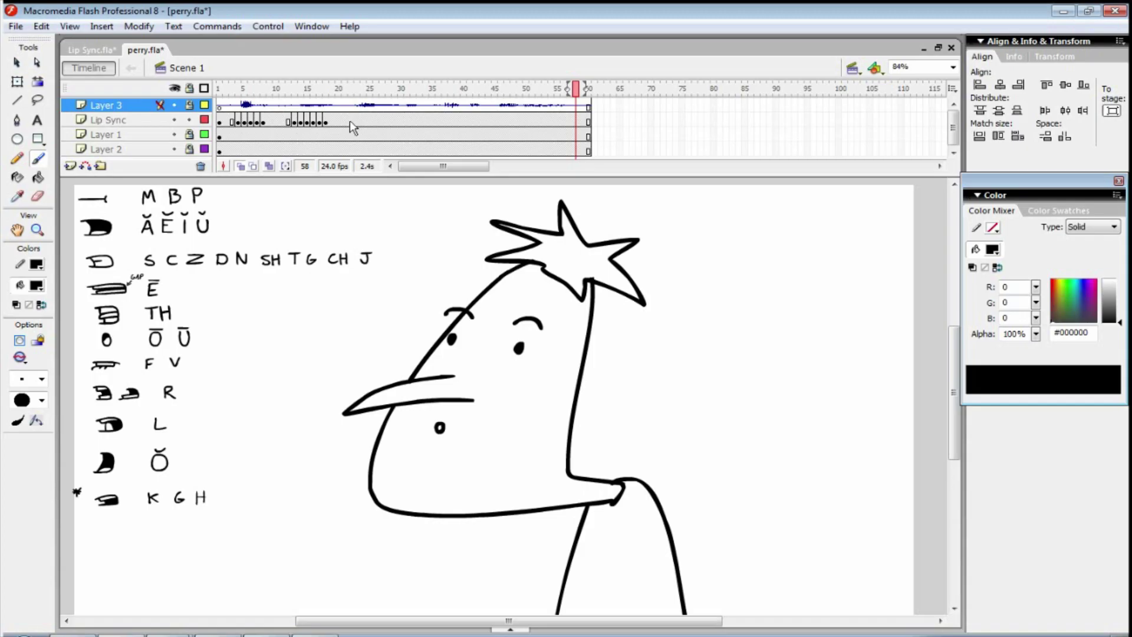
pyautogui.click(350, 120)
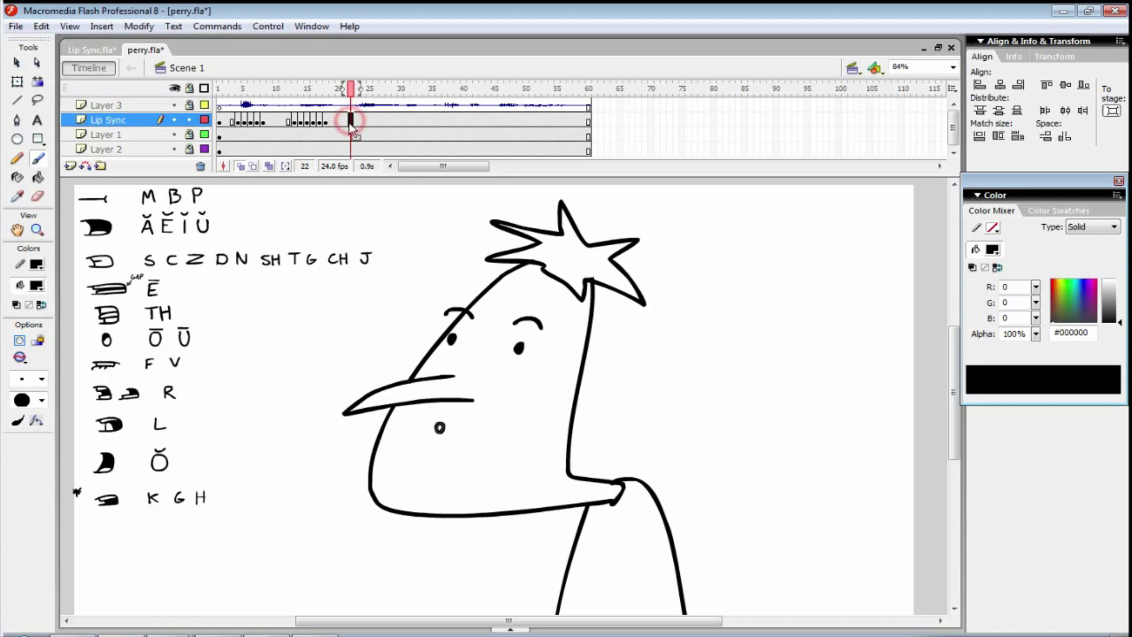
pyautogui.press('F7')
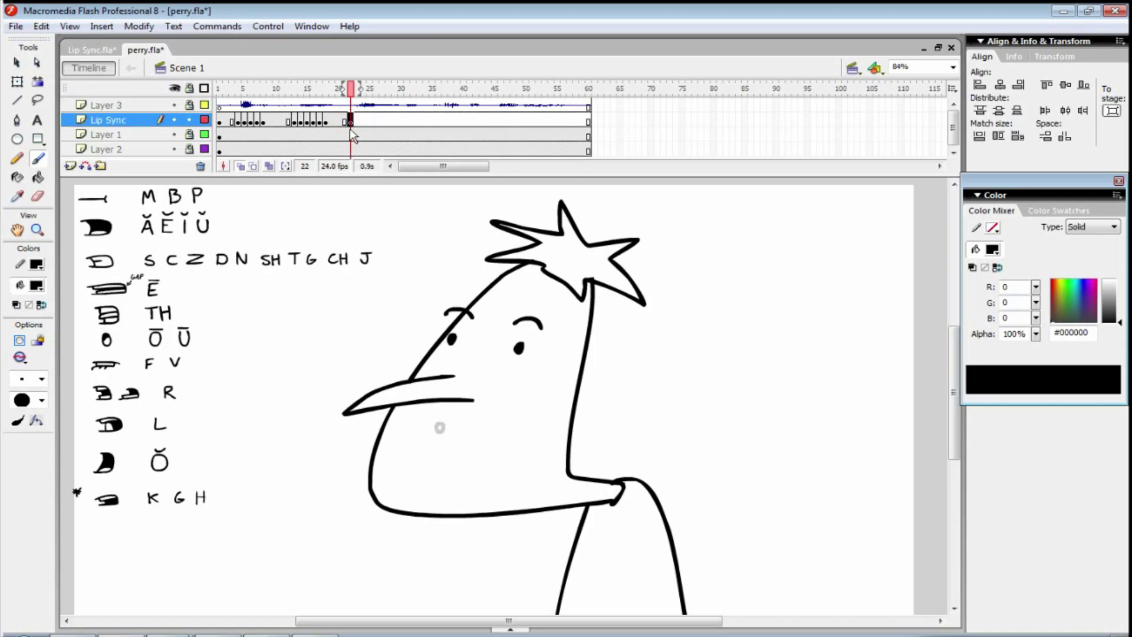
pyautogui.moveTo(435, 438); pyautogui.dragTo(527, 425)
pyautogui.hotkey('ctrl', 'z')
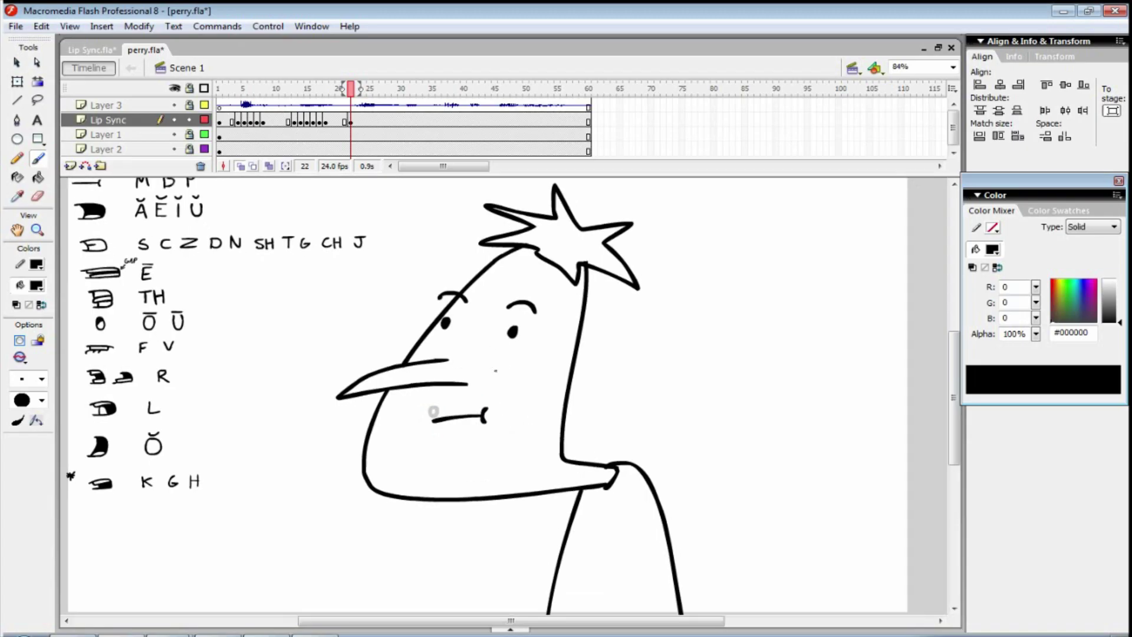
# Step: Insert a blank keyframe at frame 23 and draw a wide open short-vowel mouth filled with black
pyautogui.press('F7')
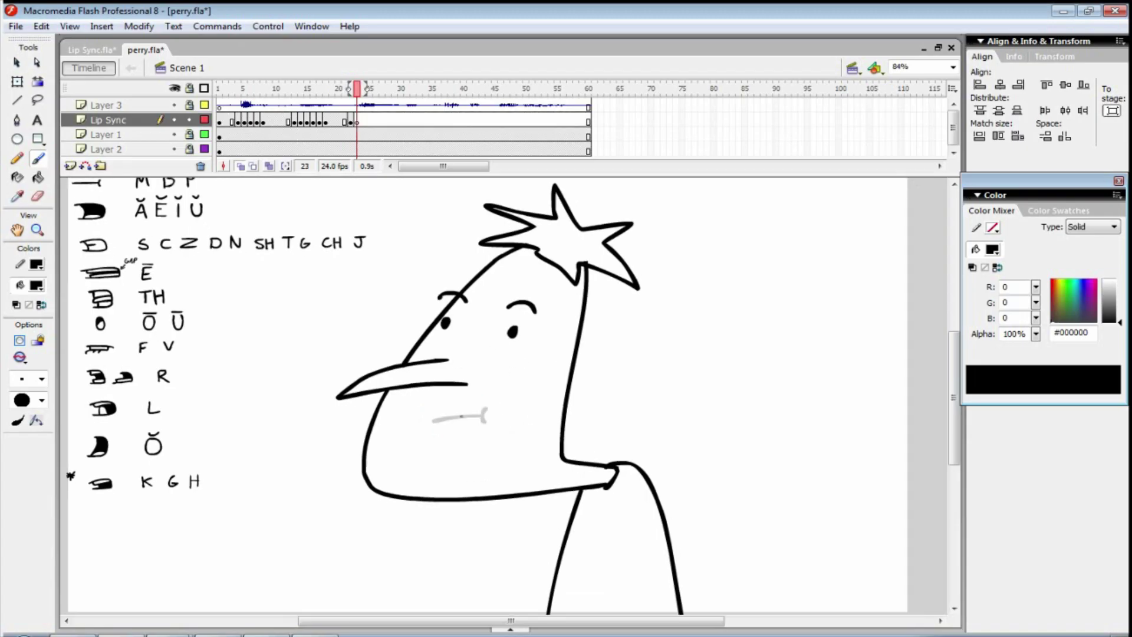
pyautogui.moveTo(469, 402); pyautogui.dragTo(480, 424)
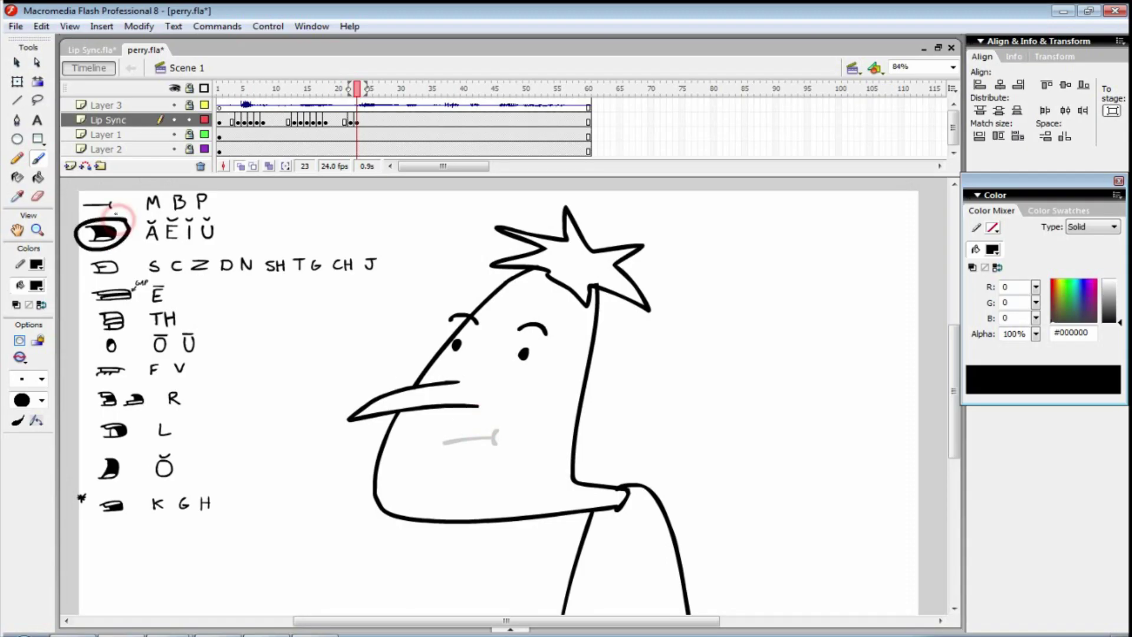
pyautogui.moveTo(453, 436)
pyautogui.mouseDown()
pyautogui.moveTo(446, 454)
pyautogui.moveTo(513, 450)
pyautogui.mouseUp()
pyautogui.press('k')
pyautogui.click(495, 441)
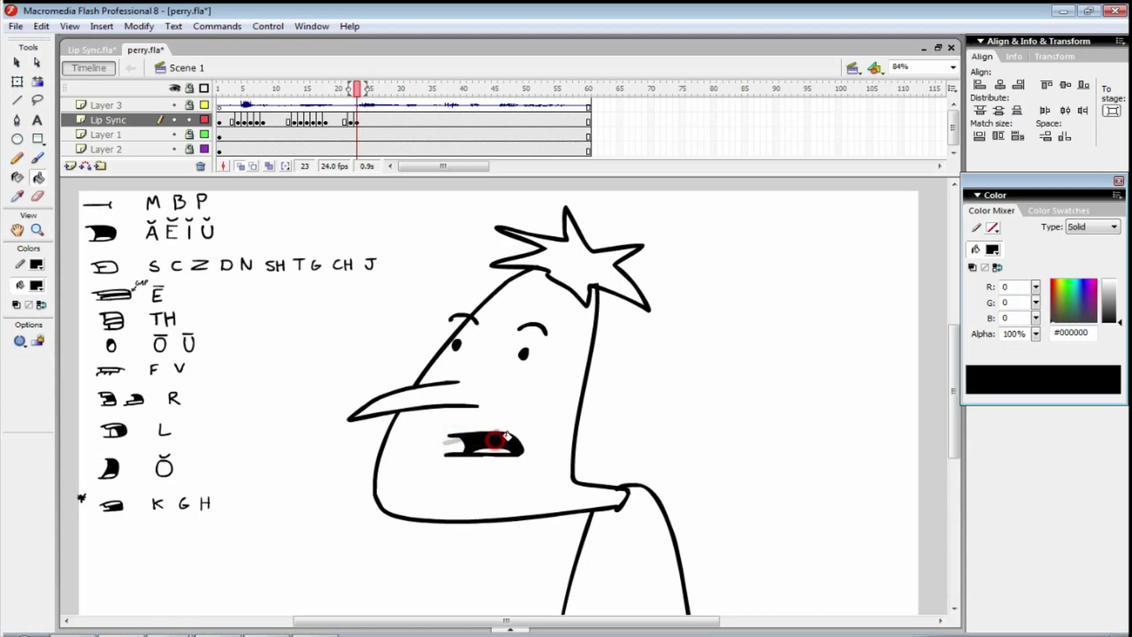
# Step: Insert a blank keyframe at frame 24 and draw a shorter, rounded open mouth filled with black
pyautogui.press('F7')
pyautogui.press('b')
pyautogui.moveTo(446, 435)
pyautogui.mouseDown()
pyautogui.moveTo(437, 460)
pyautogui.moveTo(482, 449)
pyautogui.moveTo(455, 435)
pyautogui.moveTo(460, 449)
pyautogui.mouseUp()
pyautogui.press('k')
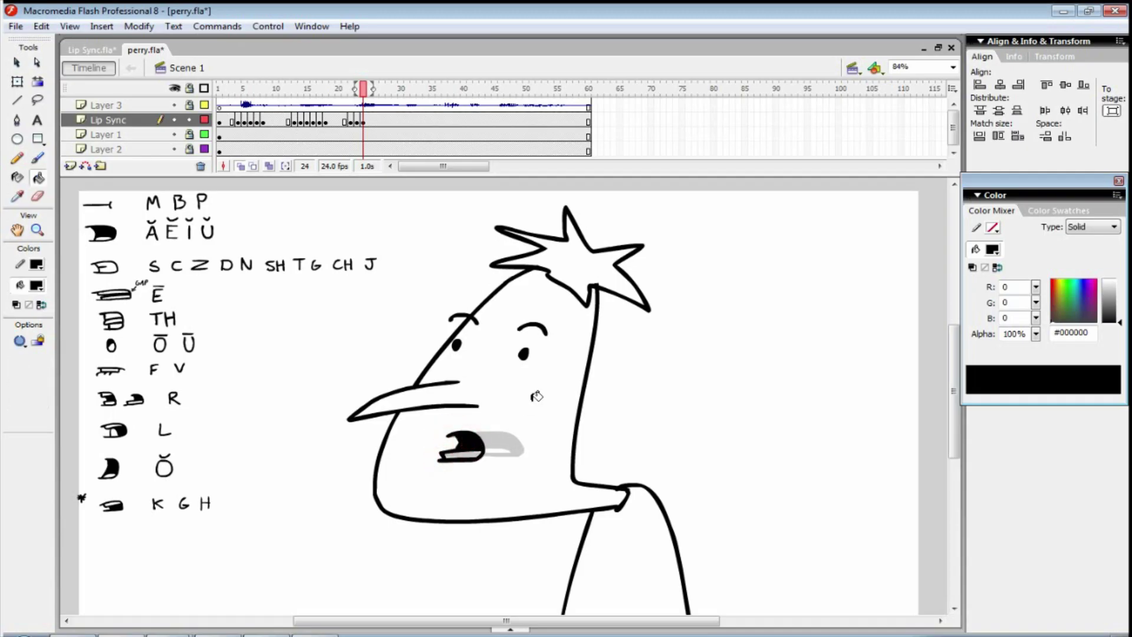
# Step: Insert a blank keyframe at frame 25 and draw a wide long-E mouth with a dark gap between the teeth
pyautogui.press('F7')
pyautogui.press('b')
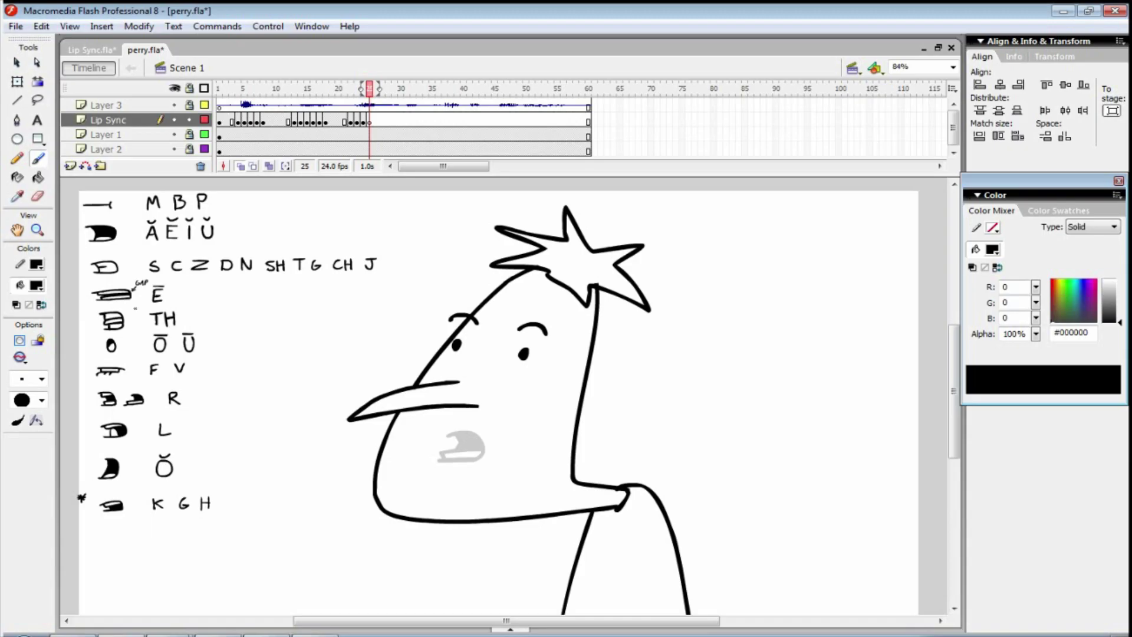
pyautogui.moveTo(438, 440)
pyautogui.mouseDown()
pyautogui.moveTo(525, 450)
pyautogui.moveTo(448, 455)
pyautogui.moveTo(530, 447)
pyautogui.mouseUp()
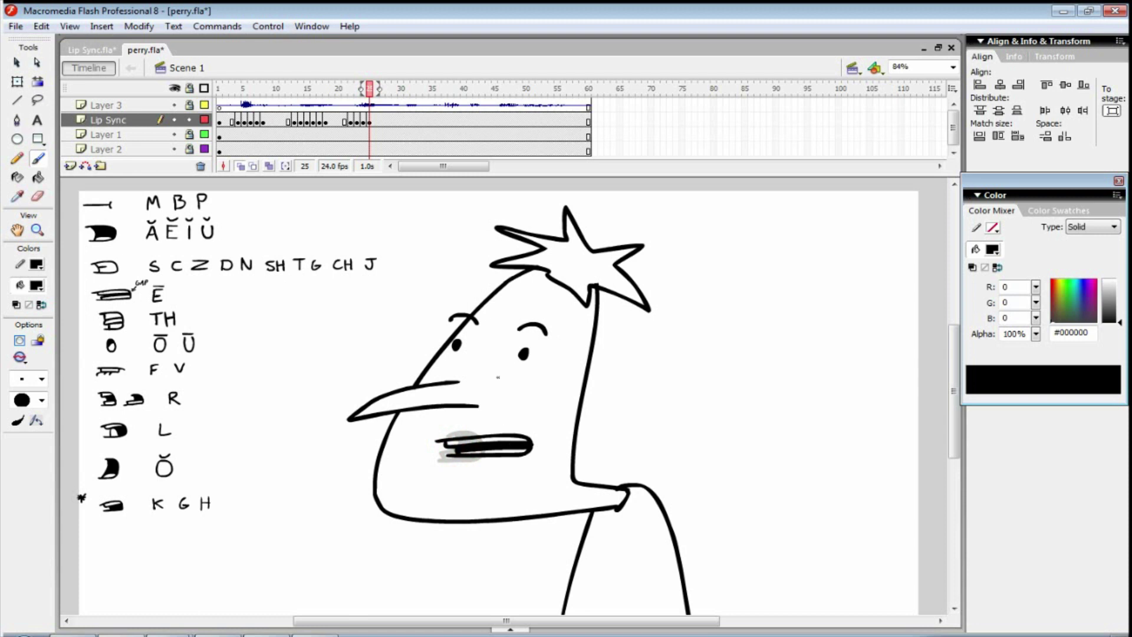
# Step: Play the animation from frames 19 and 21 to check the new mouth shapes against the audio
pyautogui.click(319, 122)
pyautogui.click(331, 122)
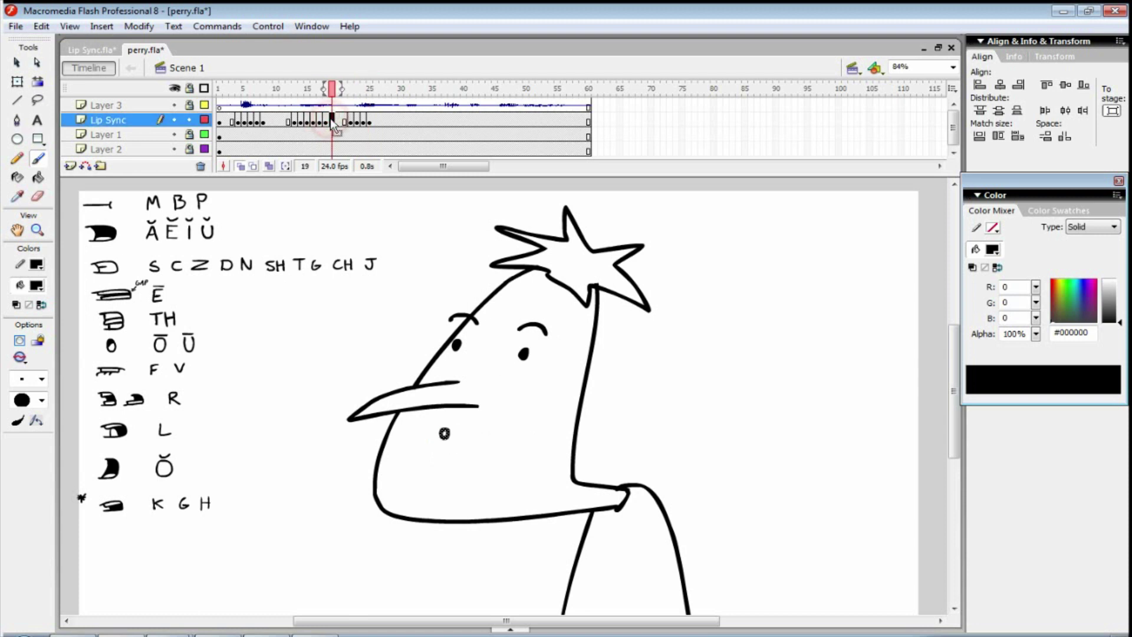
pyautogui.press('Return')
pyautogui.click(345, 122)
pyautogui.press('Return')
pyautogui.press('Return')
# Step: Step through the mouths from frame 22 and shift the keyframes at frames 24 and 25 one frame later
pyautogui.click(350, 120)
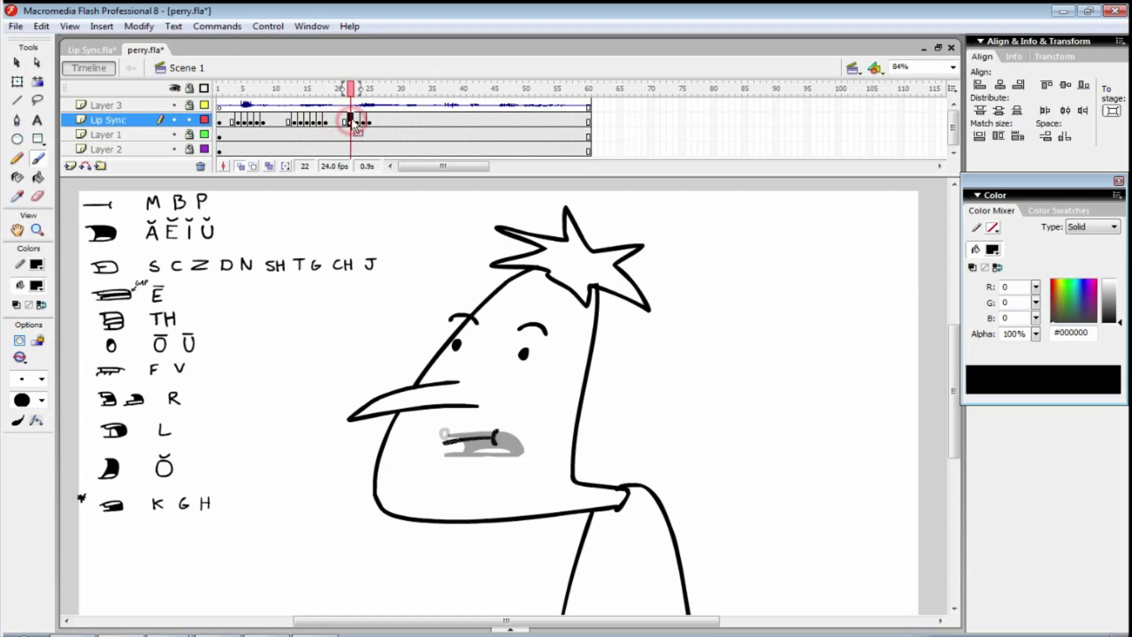
pyautogui.press('.')
pyautogui.press('.')
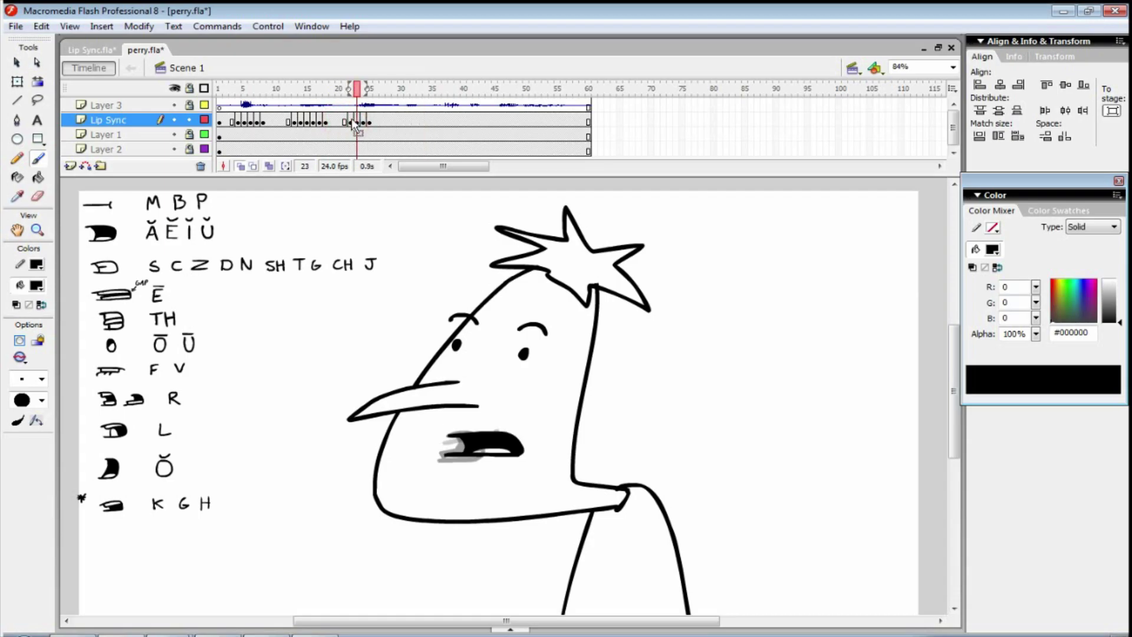
pyautogui.moveTo(364, 120); pyautogui.dragTo(369, 122)
# Step: Replay from frame 22 and move the wide long-E mouth keyframe from frame 26 to frame 27
pyautogui.click(350, 121)
pyautogui.press('Return')
pyautogui.press('Return')
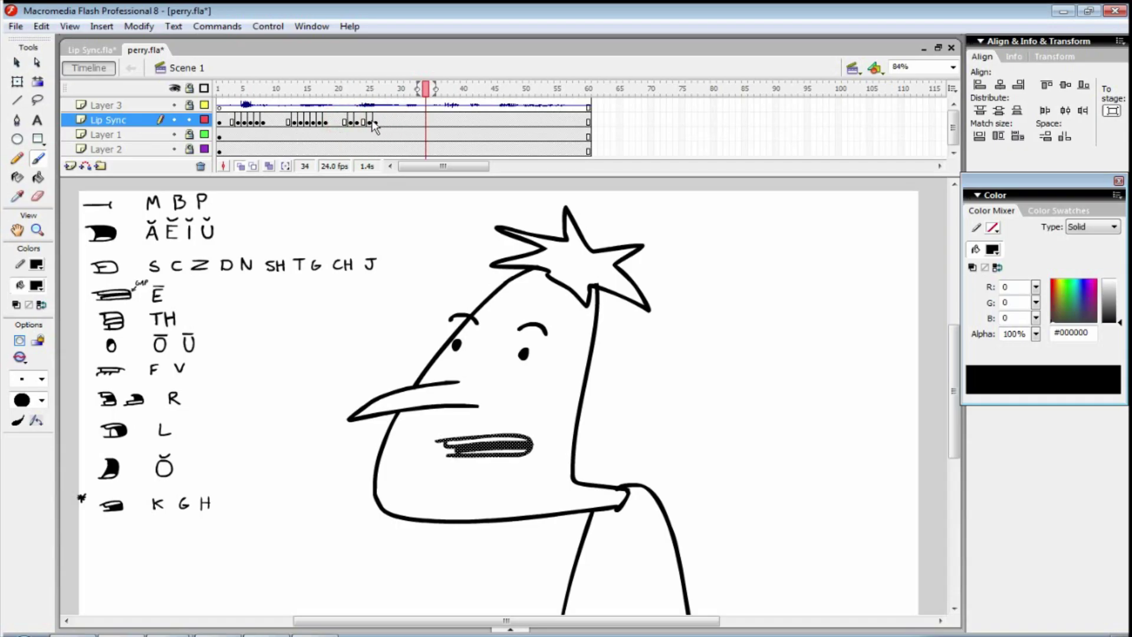
pyautogui.click(375, 122)
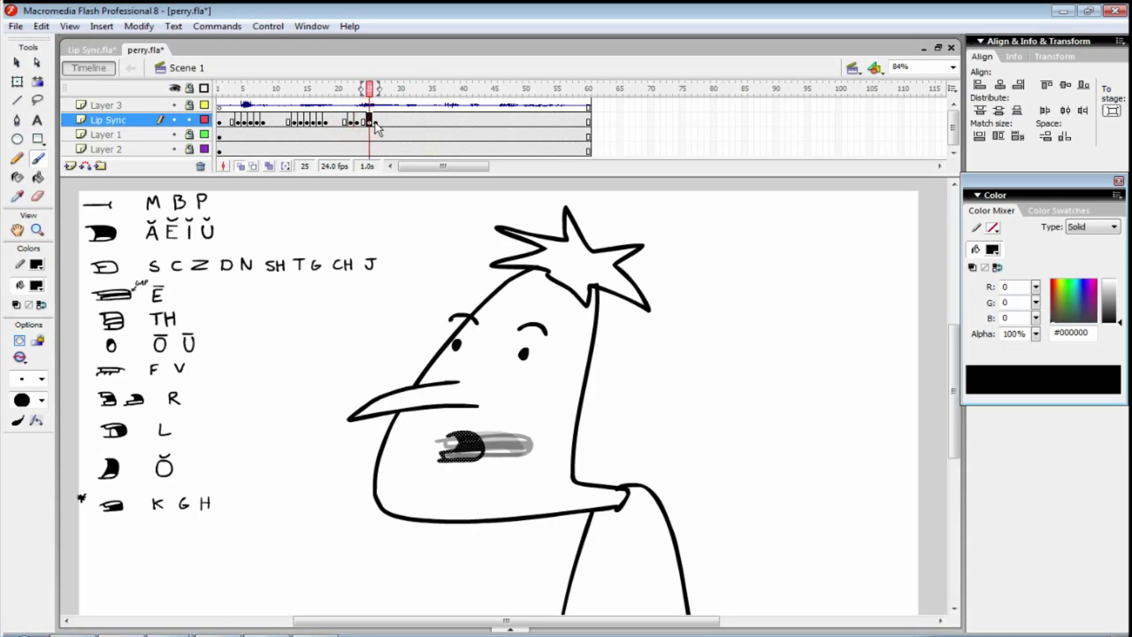
# Step: Replay the animation from around frames 19 and 22 to check the retimed mouth shapes
pyautogui.click(330, 122)
pyautogui.press('Return')
pyautogui.press('Return')
pyautogui.click(354, 121)
pyautogui.press('Return')
pyautogui.press('Return')
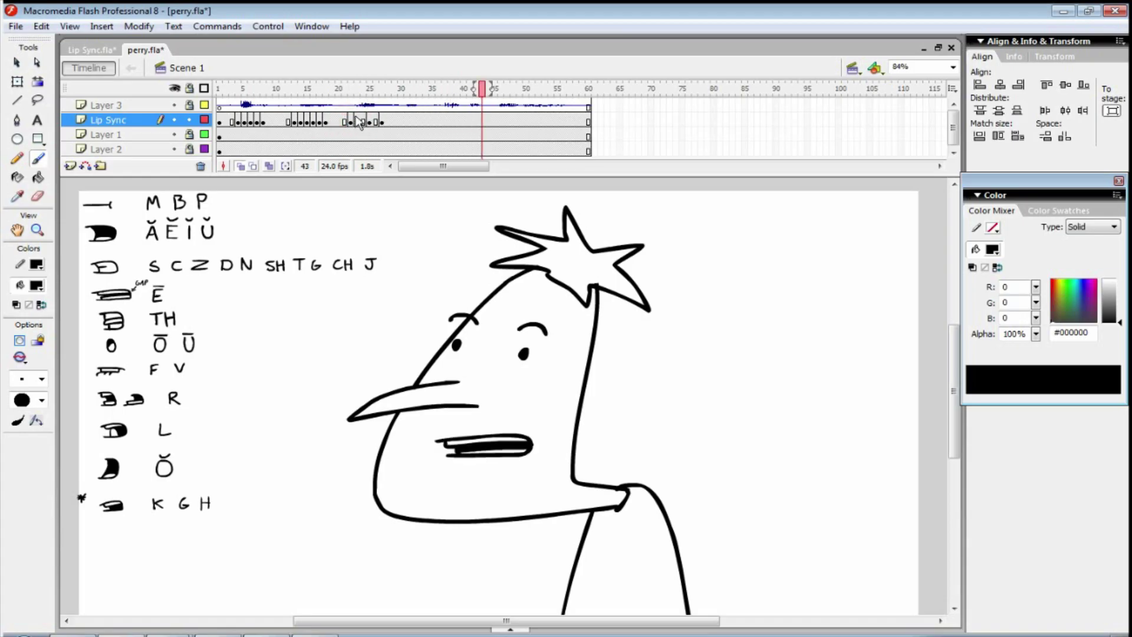
# Step: Step back and forth through the mouth shapes around frames 22 to 25 to examine the transition
pyautogui.click(361, 122)
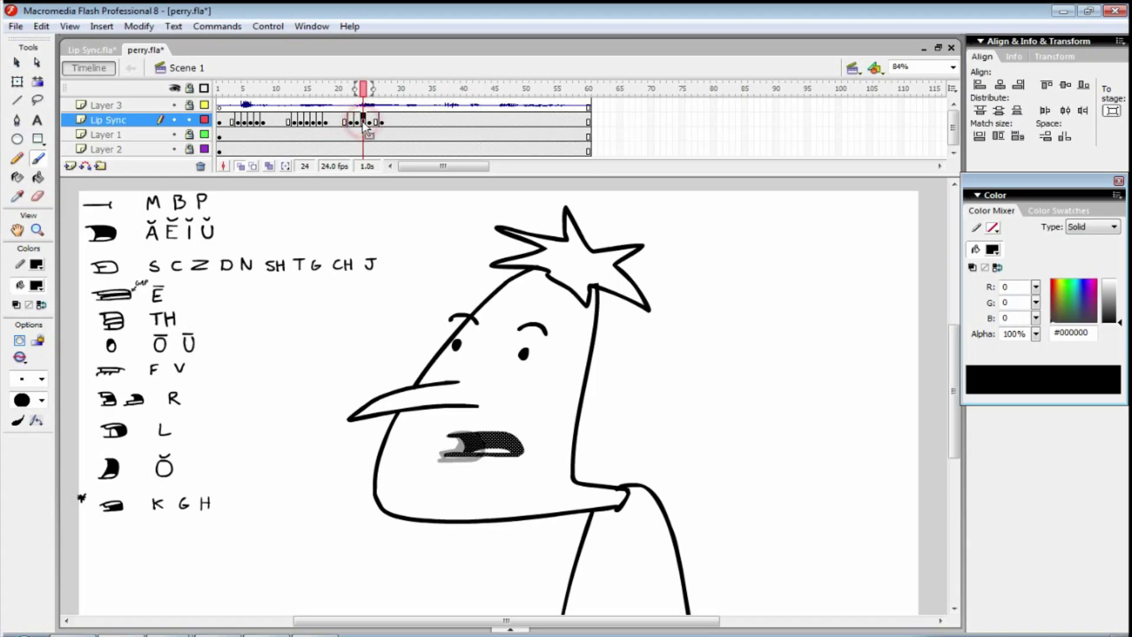
pyautogui.press('.')
pyautogui.press('.')
pyautogui.press('.')
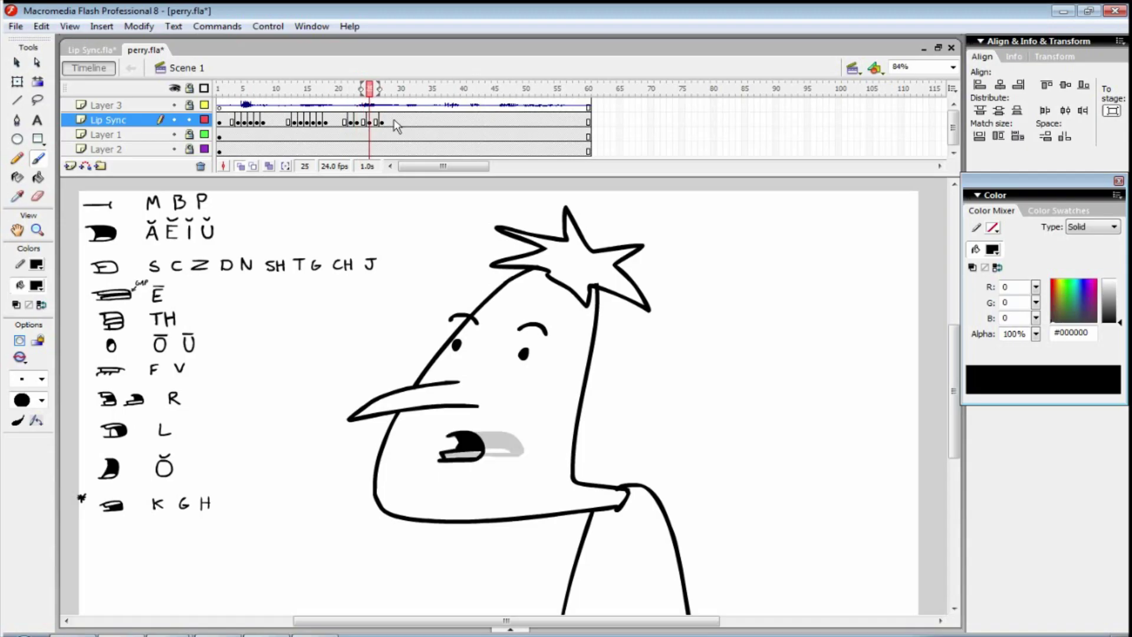
pyautogui.press(',')
pyautogui.press(',')
pyautogui.press(',')
pyautogui.press(',')
pyautogui.press(',')
pyautogui.press('.')
pyautogui.press('.')
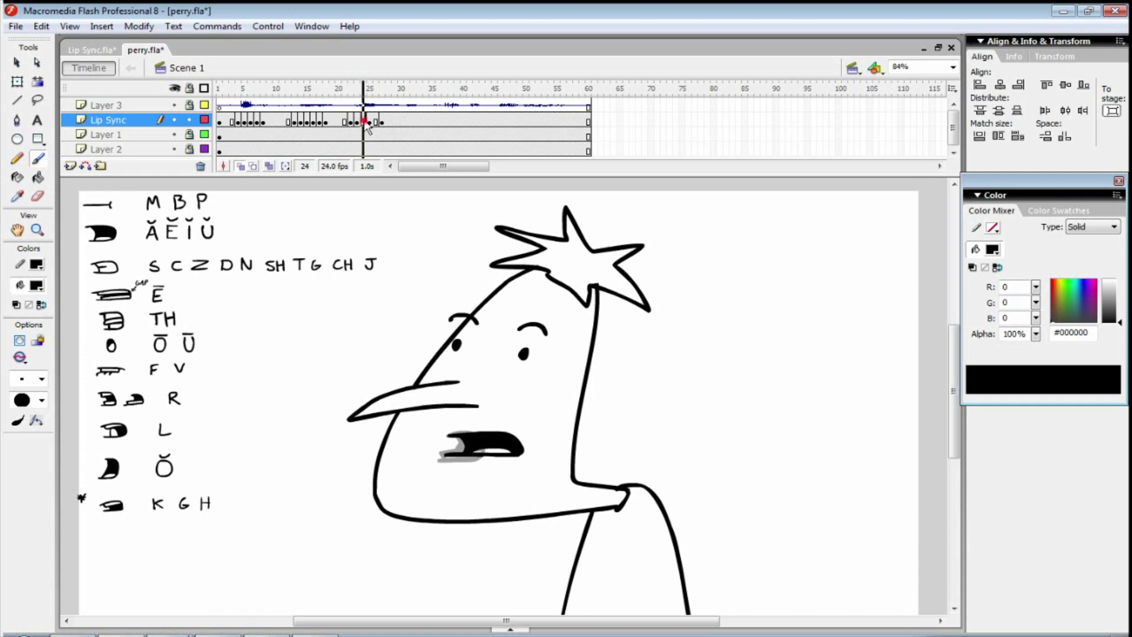
pyautogui.click(357, 120)
pyautogui.press('.')
pyautogui.press('.')
# Step: Insert a blank keyframe at frame 24 on the Lip Sync layer, draw an in-between open mouth with lower teeth, and fill it black
pyautogui.click(363, 121)
pyautogui.press('F7')
pyautogui.moveTo(449, 435)
pyautogui.mouseDown()
pyautogui.moveTo(493, 434)
pyautogui.moveTo(457, 459)
pyautogui.moveTo(453, 435)
pyautogui.moveTo(448, 459)
pyautogui.mouseUp()
pyautogui.hotkey('ctrl', 'z')
pyautogui.moveTo(454, 458)
pyautogui.mouseDown()
pyautogui.moveTo(500, 449)
pyautogui.moveTo(468, 451)
pyautogui.mouseUp()
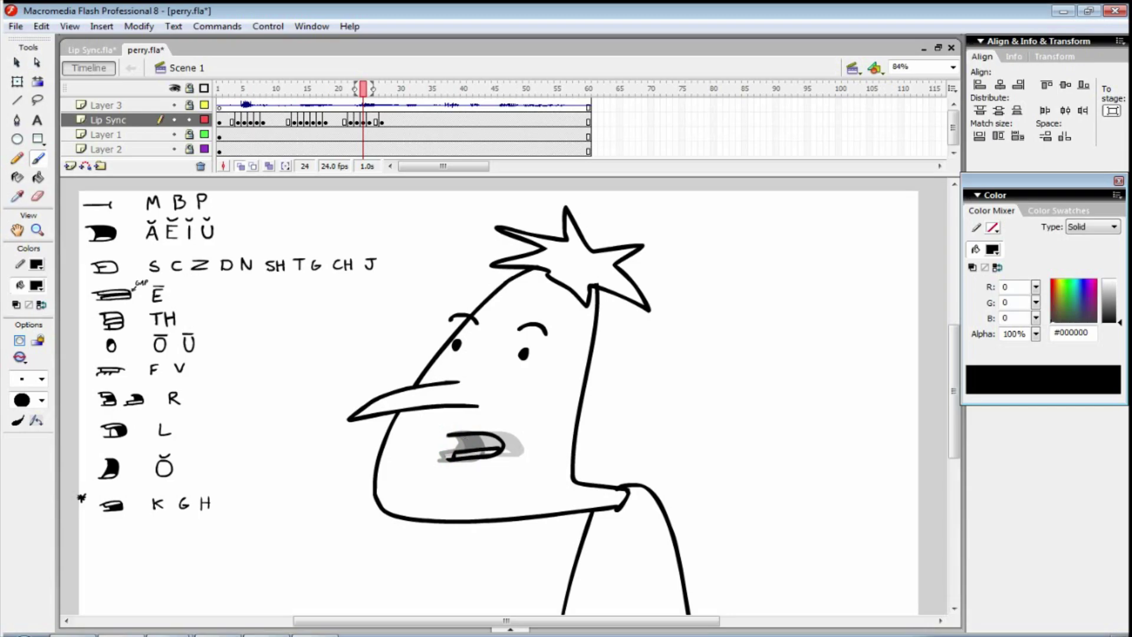
pyautogui.press('k')
pyautogui.click(484, 441)
# Step: Step through frames 21 to 27 to check how the new mouth leads into the wide long-E shape
pyautogui.press(',')
pyautogui.press(',')
pyautogui.press(',')
pyautogui.press('.')
pyautogui.press('.')
pyautogui.press('.')
pyautogui.press('.')
pyautogui.press('.')
pyautogui.press('.')
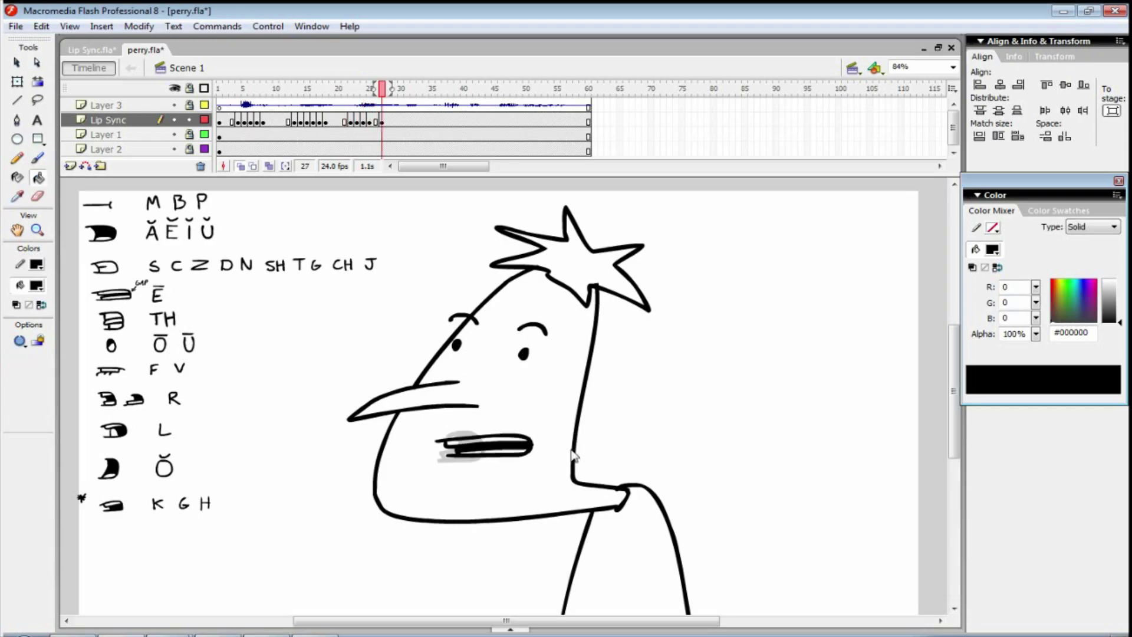
pyautogui.press(',')
pyautogui.press('.')
pyautogui.press(',')
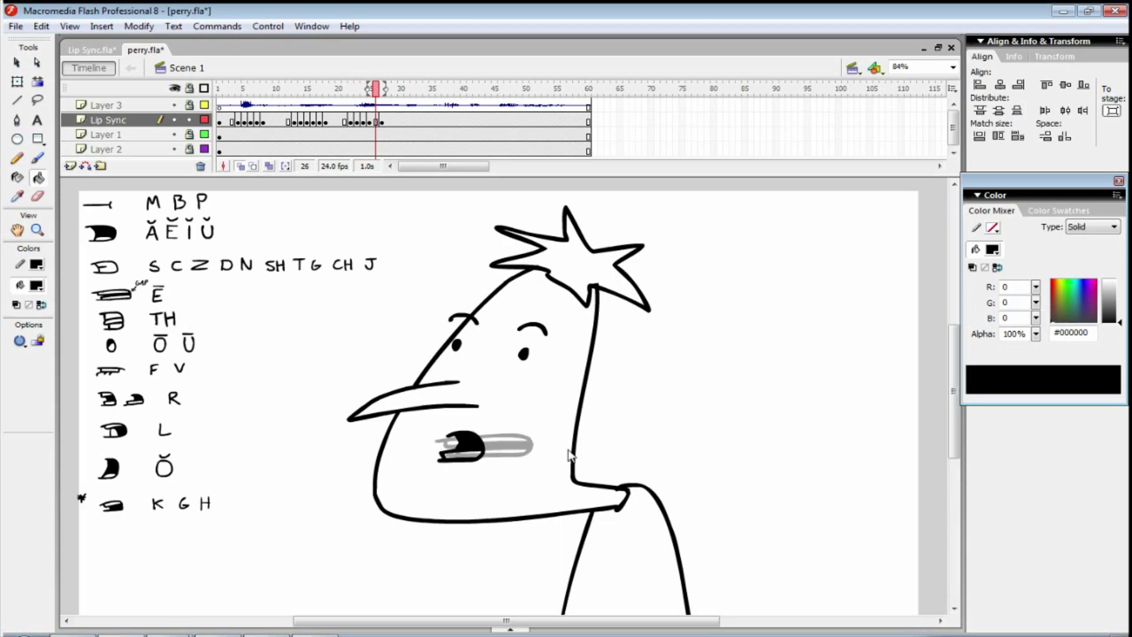
pyautogui.press('.')
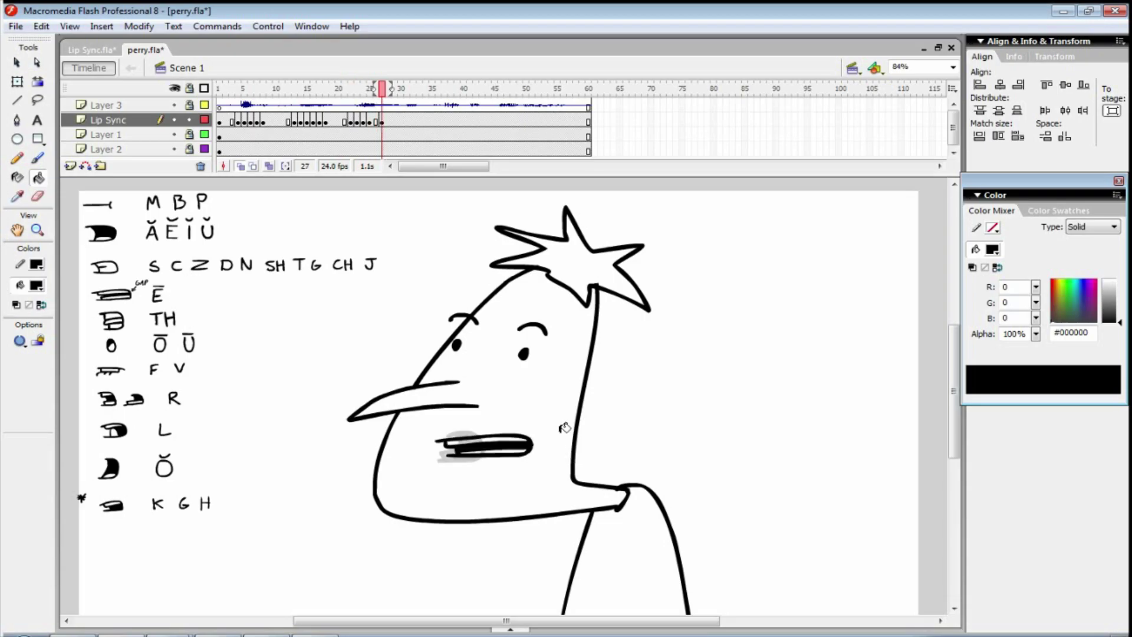
# Step: Move the long-E mouth keyframe from frame 27 to frame 26 and draw a slightly wider long-E mouth on a blank keyframe at frame 27
pyautogui.click(381, 122)
pyautogui.click(382, 122)
pyautogui.press('F7')
pyautogui.press('b')
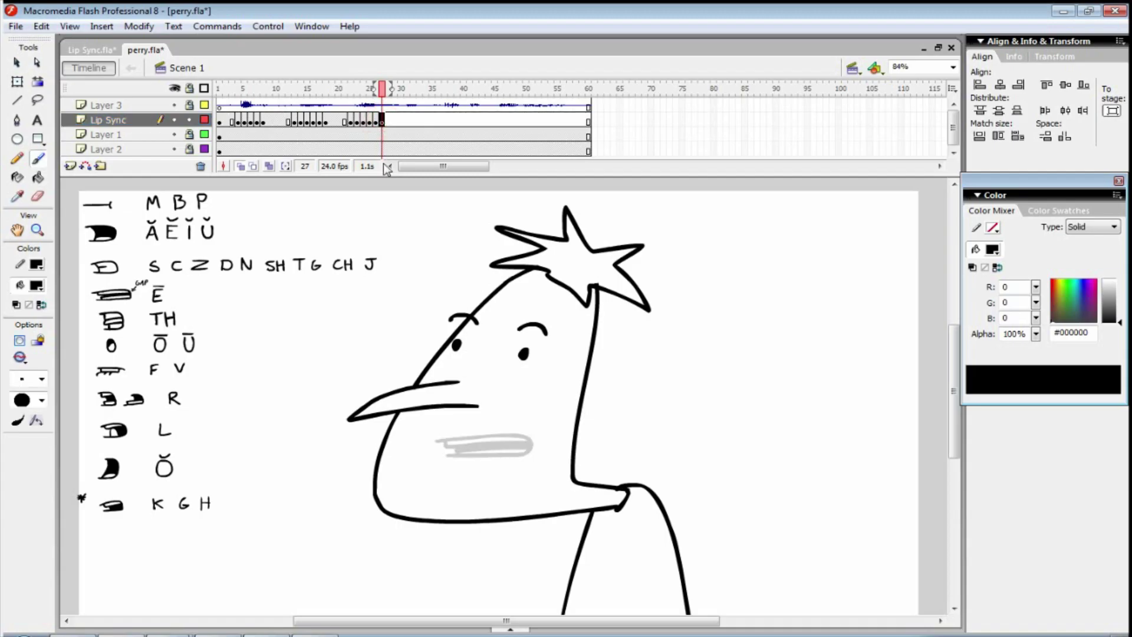
pyautogui.moveTo(437, 439)
pyautogui.mouseDown()
pyautogui.moveTo(543, 443)
pyautogui.moveTo(465, 449)
pyautogui.moveTo(480, 437)
pyautogui.moveTo(536, 453)
pyautogui.moveTo(446, 454)
pyautogui.moveTo(541, 447)
pyautogui.mouseUp()
pyautogui.hotkey('ctrl', 'z')
# Step: Play the animation from frames 19 and 22 and examine the Layer 3 audio waveform up to frame 30
pyautogui.click(331, 121)
pyautogui.press('Return')
pyautogui.press('Return')
pyautogui.click(350, 122)
pyautogui.press('Return')
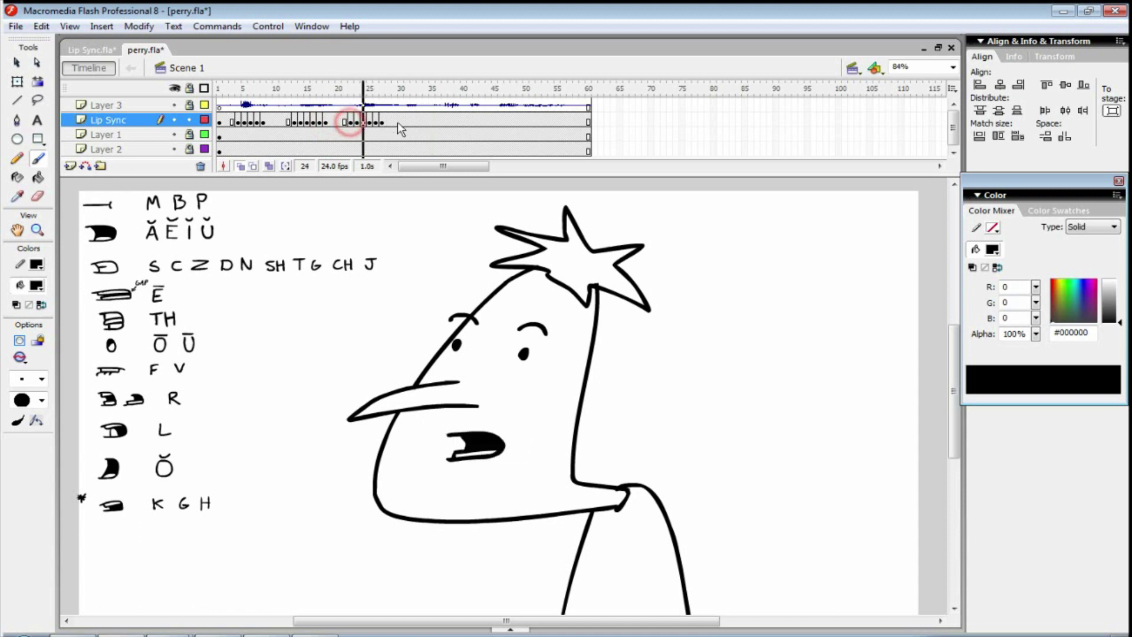
pyautogui.moveTo(364, 122); pyautogui.dragTo(429, 132)
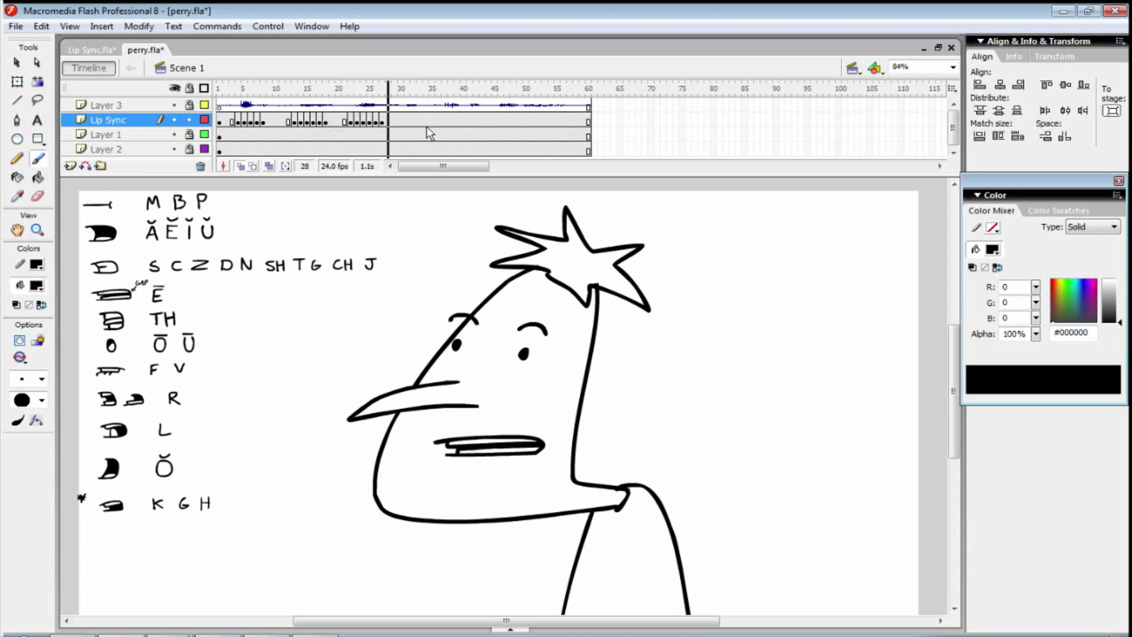
pyautogui.moveTo(349, 105); pyautogui.dragTo(395, 107)
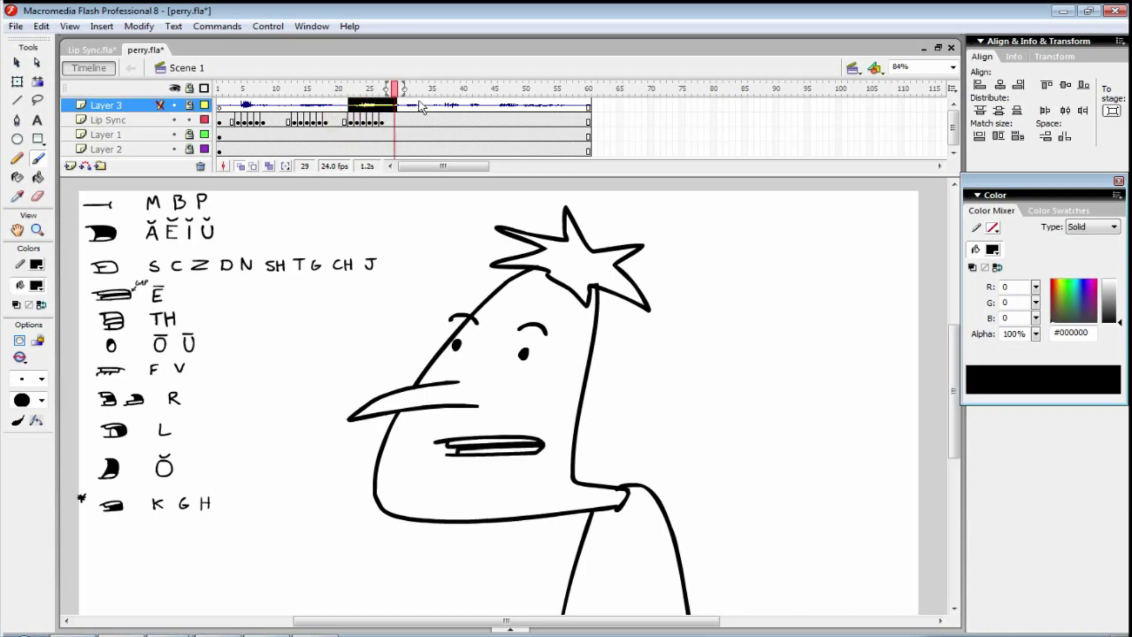
pyautogui.click(404, 105)
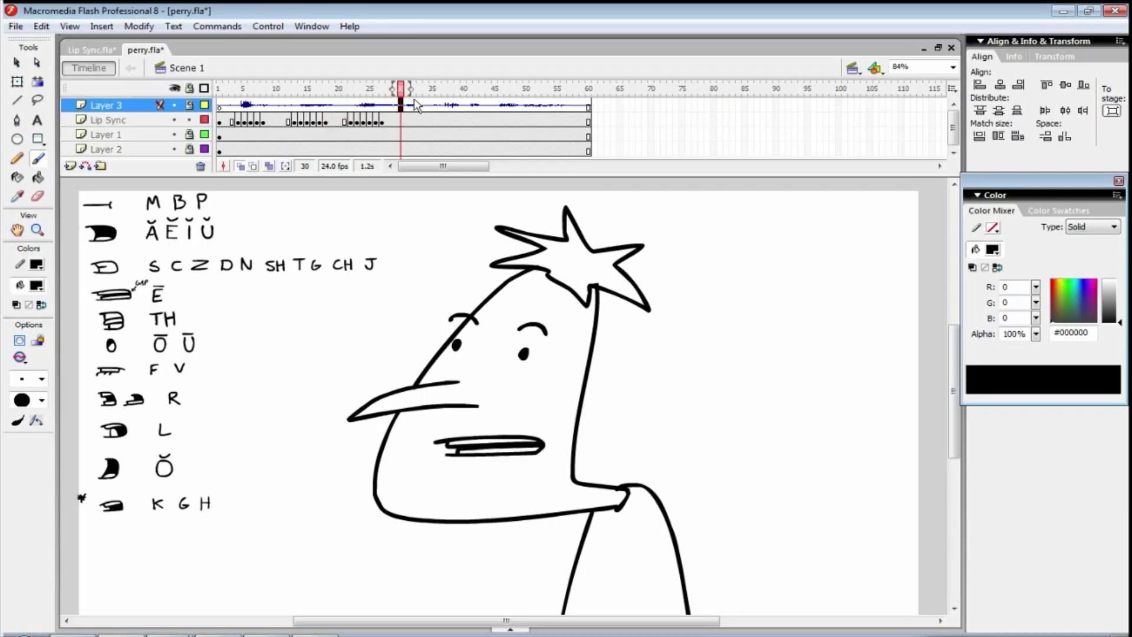
# Step: Insert a blank keyframe at frame 30 on the Lip Sync layer and draw the TH mouth with the tongue between the teeth
pyautogui.click(401, 120)
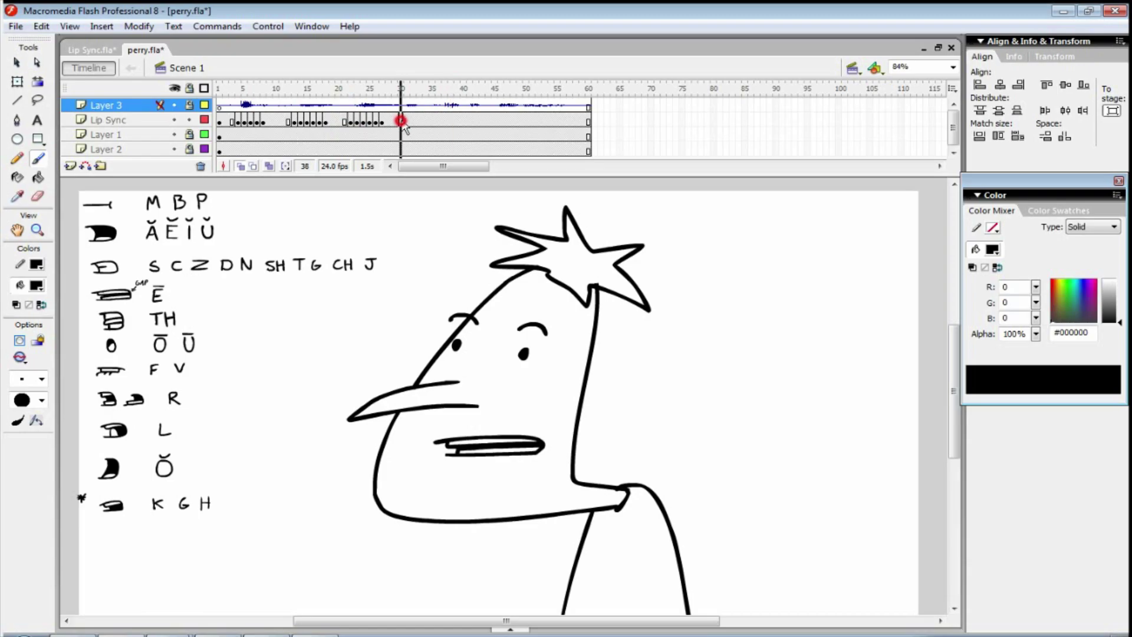
pyautogui.press('F7')
pyautogui.moveTo(442, 433); pyautogui.dragTo(484, 433)
pyautogui.hotkey('ctrl', 'z')
pyautogui.moveTo(133, 303)
pyautogui.mouseDown()
pyautogui.moveTo(121, 336)
pyautogui.moveTo(132, 307)
pyautogui.mouseUp()
pyautogui.hotkey('ctrl', 'z')
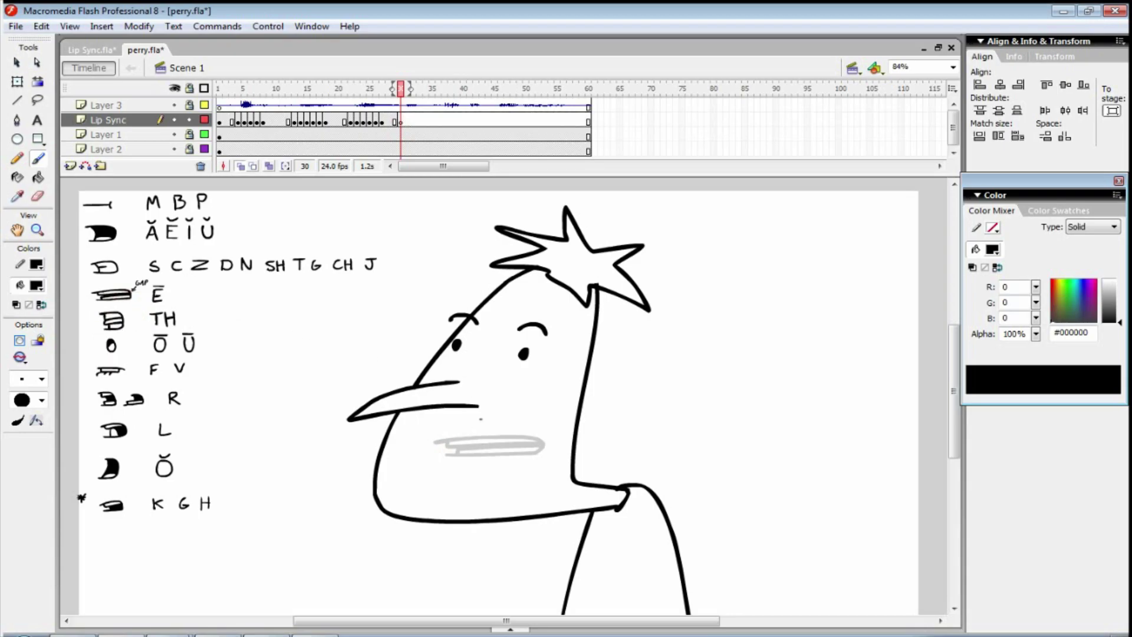
pyautogui.moveTo(439, 439)
pyautogui.mouseDown()
pyautogui.moveTo(490, 455)
pyautogui.moveTo(452, 471)
pyautogui.mouseUp()
pyautogui.moveTo(443, 440)
pyautogui.mouseDown()
pyautogui.moveTo(476, 443)
pyautogui.moveTo(474, 432)
pyautogui.moveTo(446, 459)
pyautogui.moveTo(481, 439)
pyautogui.mouseUp()
pyautogui.hotkey('ctrl', 'z')
pyautogui.hotkey('ctrl', 'z')
pyautogui.moveTo(456, 443)
pyautogui.mouseDown()
pyautogui.moveTo(485, 448)
pyautogui.moveTo(460, 459)
pyautogui.moveTo(490, 465)
pyautogui.moveTo(443, 499)
pyautogui.mouseUp()
# Step: Add a blank keyframe at frame 31 and draw a tall open mouth with lower teeth, filled black
pyautogui.press('F7')
pyautogui.hotkey('ctrl', 'z')
pyautogui.moveTo(442, 435)
pyautogui.mouseDown()
pyautogui.moveTo(475, 430)
pyautogui.moveTo(499, 474)
pyautogui.moveTo(450, 434)
pyautogui.moveTo(458, 479)
pyautogui.mouseUp()
pyautogui.press('k')
pyautogui.click(479, 459)
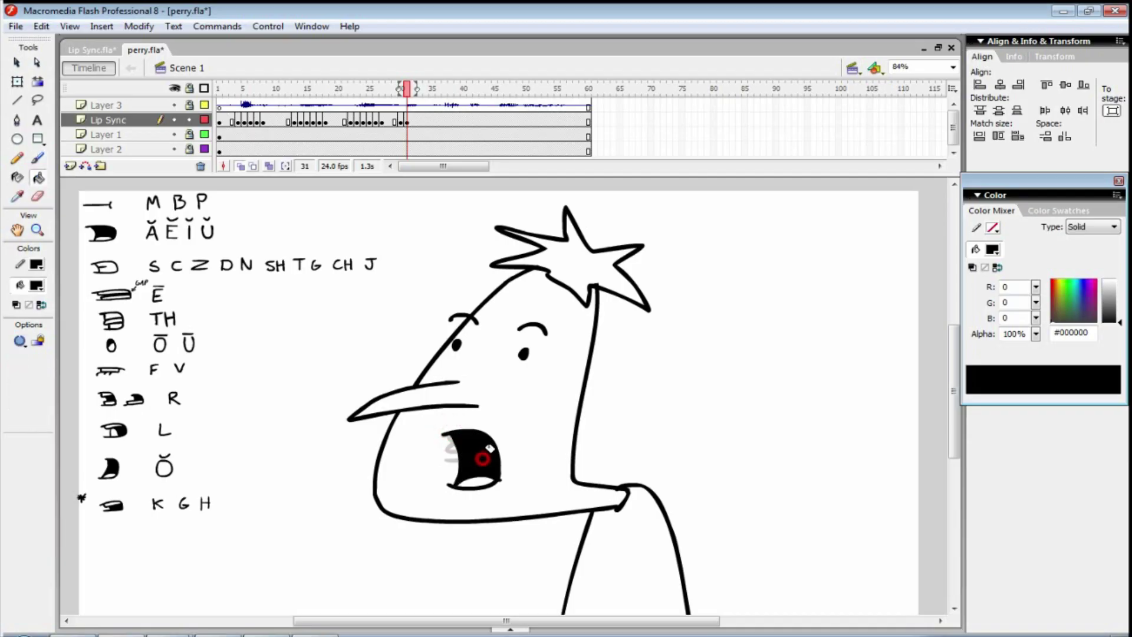
# Step: Play the animation from frames 28 and 29 to check the TH and open mouths against the audio
pyautogui.click(388, 120)
pyautogui.press('Return')
pyautogui.press('Return')
pyautogui.click(395, 120)
pyautogui.press('Return')
# Step: Move the open-mouth keyframe from frame 31 to frame 32 and draw a slightly larger TH mouth on a blank keyframe at frame 31
pyautogui.click(401, 122)
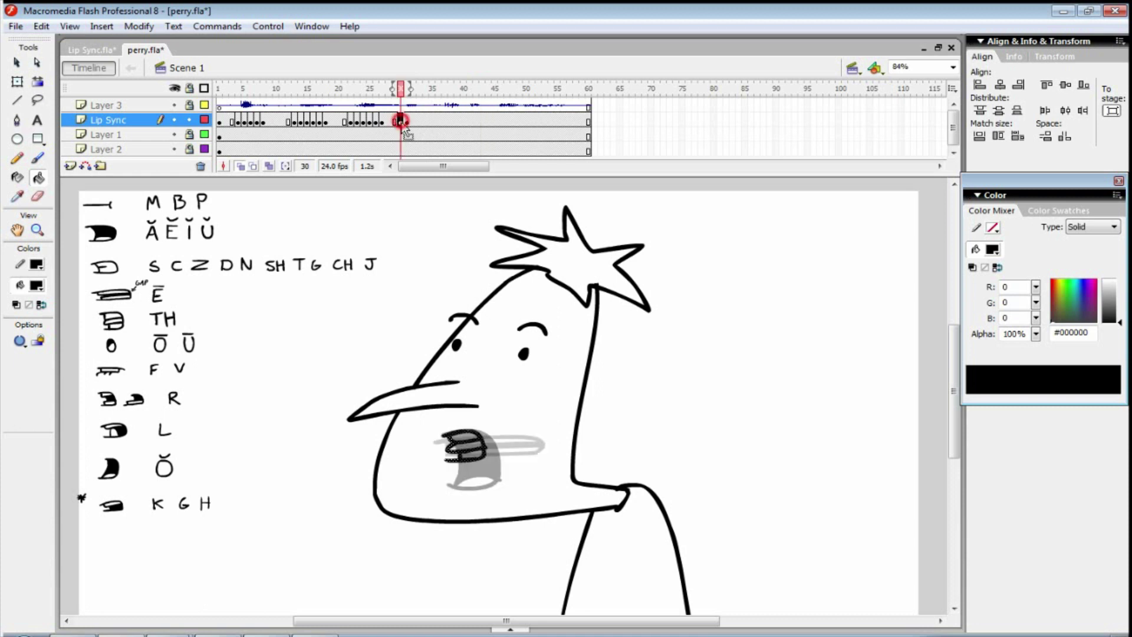
pyautogui.click(407, 122)
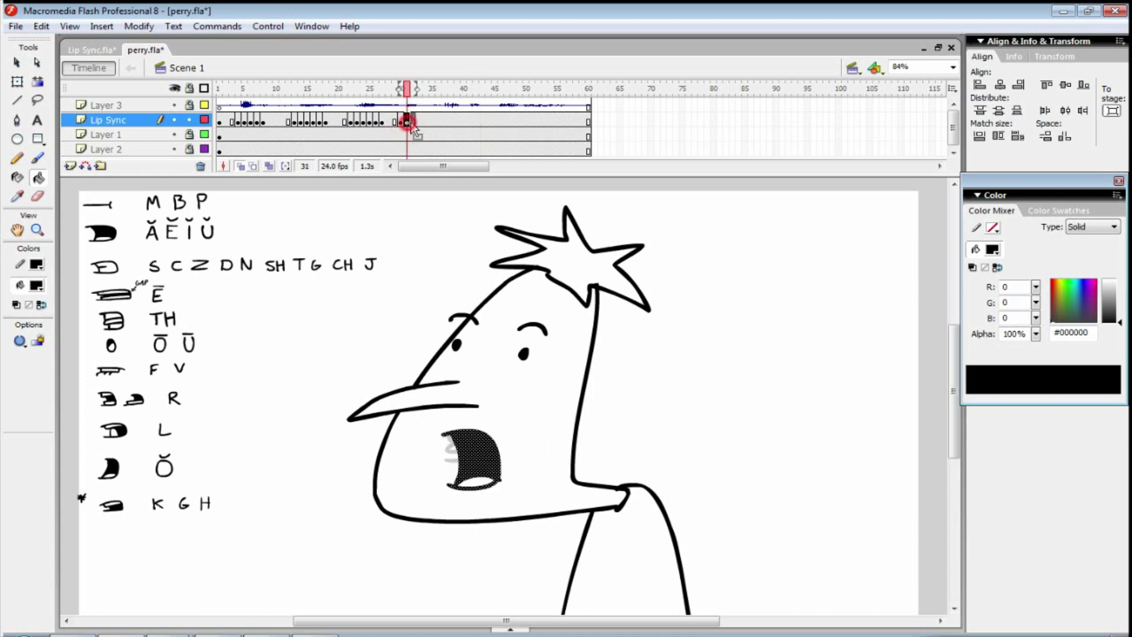
pyautogui.click(407, 122)
pyautogui.click(412, 122)
pyautogui.click(405, 127)
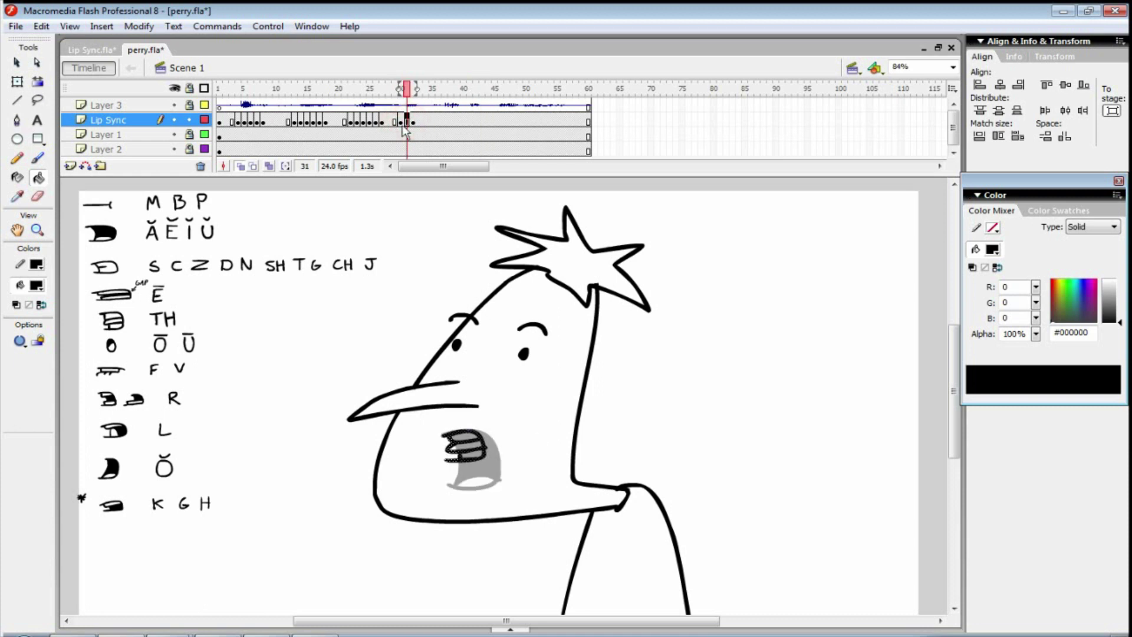
pyautogui.press('b')
pyautogui.moveTo(444, 435)
pyautogui.mouseDown()
pyautogui.moveTo(451, 463)
pyautogui.moveTo(458, 441)
pyautogui.mouseUp()
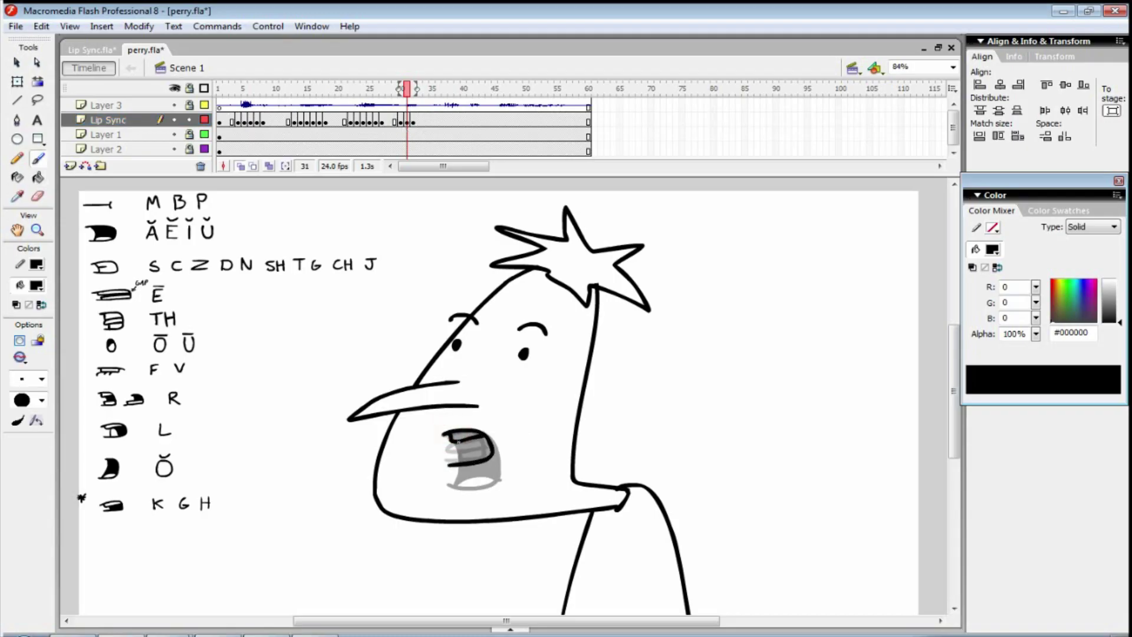
# Step: Add a blank keyframe at frame 33 and draw a slightly larger open mouth with lower teeth, filled black
pyautogui.press('.')
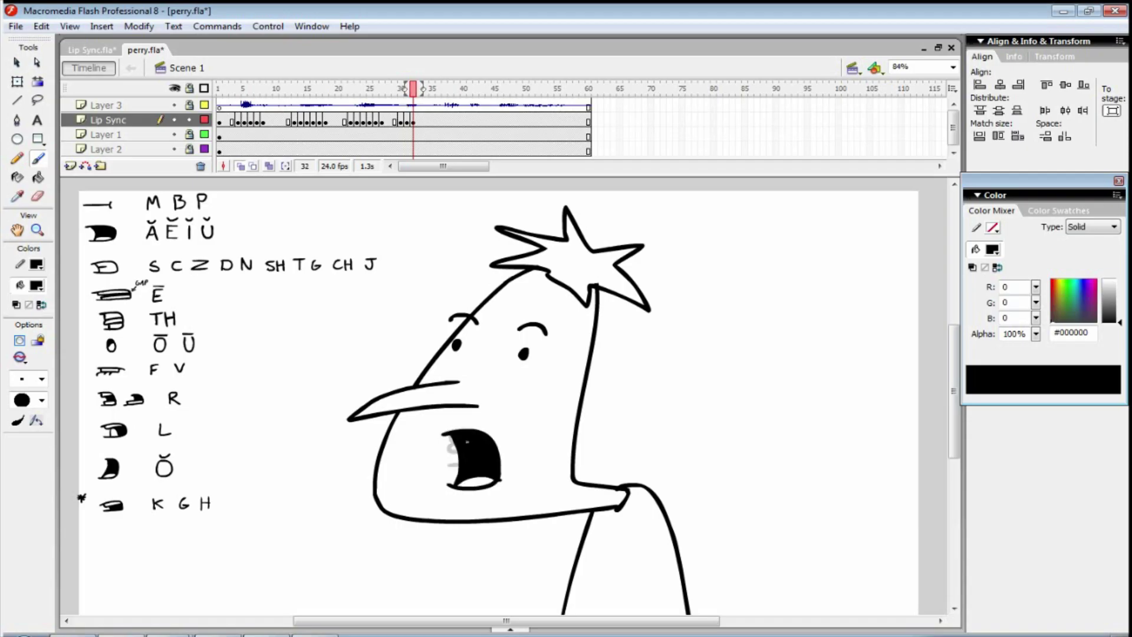
pyautogui.press('e')
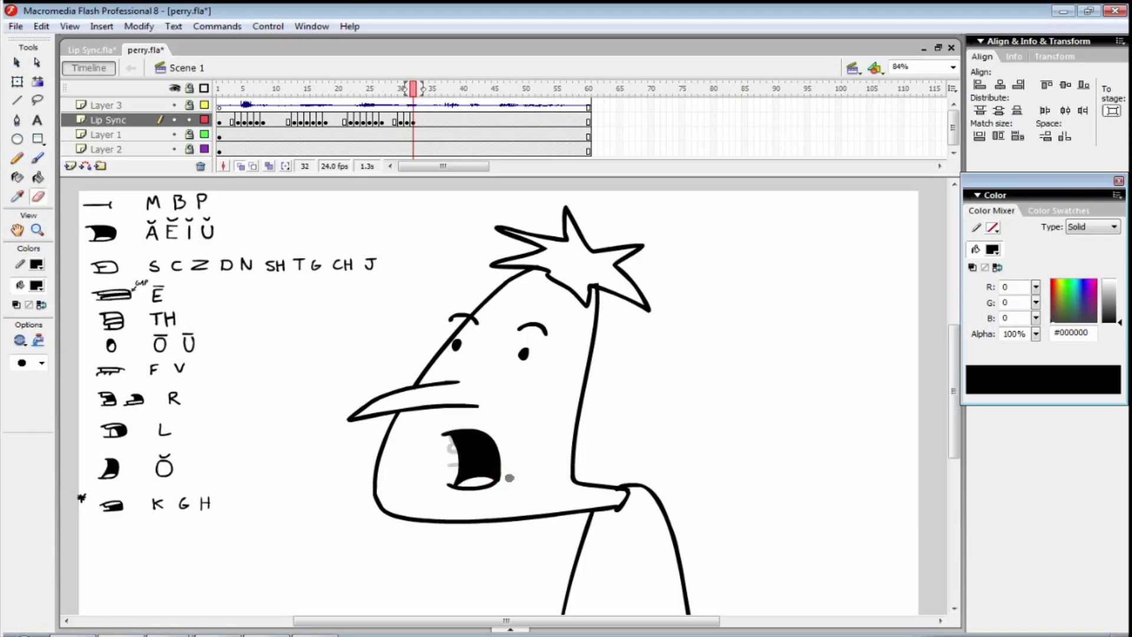
pyautogui.press('F7')
pyautogui.press('b')
pyautogui.moveTo(443, 434)
pyautogui.mouseDown()
pyautogui.moveTo(491, 433)
pyautogui.moveTo(508, 460)
pyautogui.moveTo(501, 484)
pyautogui.moveTo(468, 493)
pyautogui.moveTo(453, 432)
pyautogui.moveTo(457, 488)
pyautogui.moveTo(502, 482)
pyautogui.mouseUp()
pyautogui.press('k')
pyautogui.click(488, 461)
# Step: Add a blank keyframe at frame 34 and draw a shorter, wider open mouth with lower teeth, filled black
pyautogui.press('F7')
pyautogui.press('b')
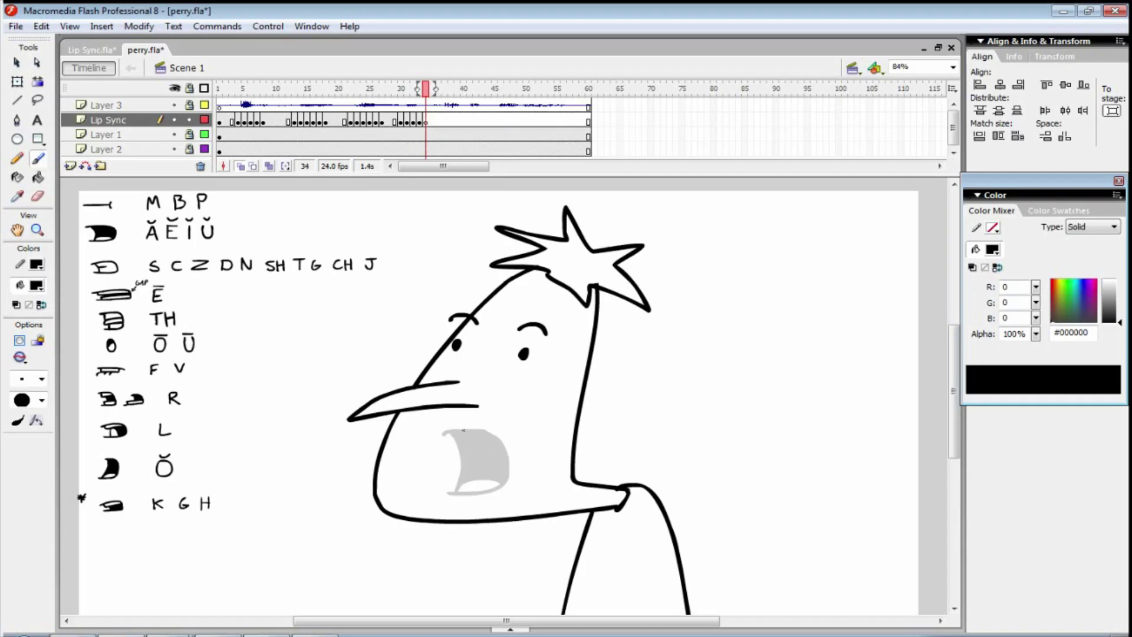
pyautogui.moveTo(445, 432); pyautogui.dragTo(496, 437)
pyautogui.hotkey('ctrl', 'z')
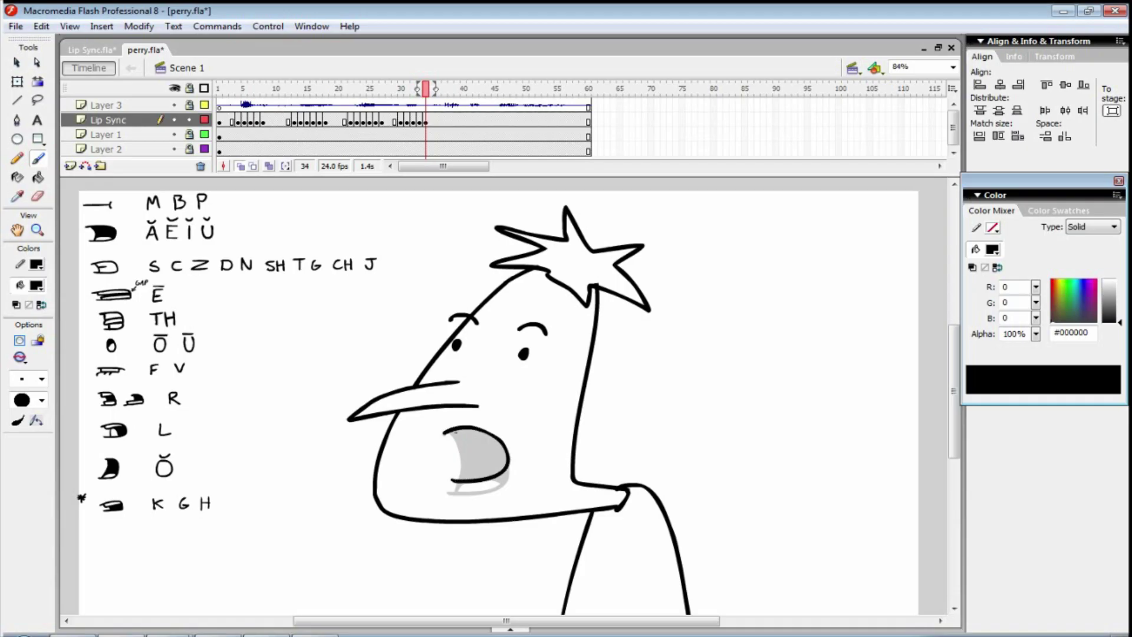
pyautogui.moveTo(444, 432)
pyautogui.mouseDown()
pyautogui.moveTo(488, 434)
pyautogui.moveTo(509, 457)
pyautogui.moveTo(499, 477)
pyautogui.moveTo(450, 481)
pyautogui.mouseUp()
pyautogui.moveTo(450, 435)
pyautogui.mouseDown()
pyautogui.moveTo(459, 478)
pyautogui.moveTo(504, 472)
pyautogui.mouseUp()
pyautogui.press('k')
pyautogui.click(481, 454)
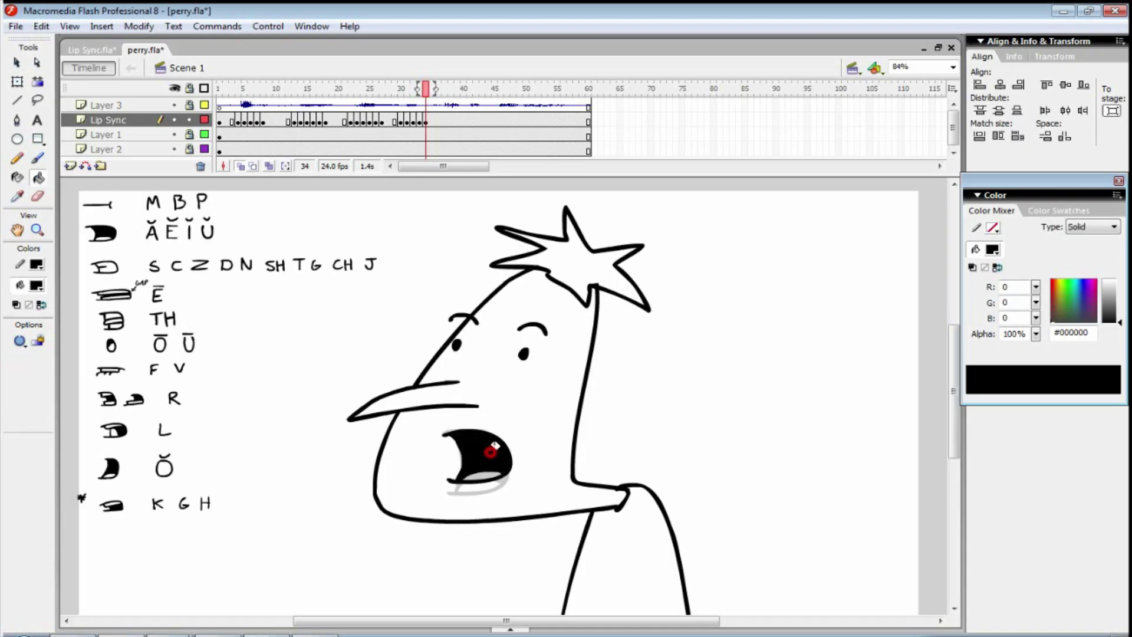
# Step: Replay from frame 29 and shift the mouth keyframes at frames 30 to 34 one frame earlier
pyautogui.click(395, 119)
pyautogui.press('Return')
pyautogui.moveTo(398, 123)
pyautogui.mouseDown()
pyautogui.moveTo(434, 125)
pyautogui.moveTo(404, 122)
pyautogui.mouseUp()
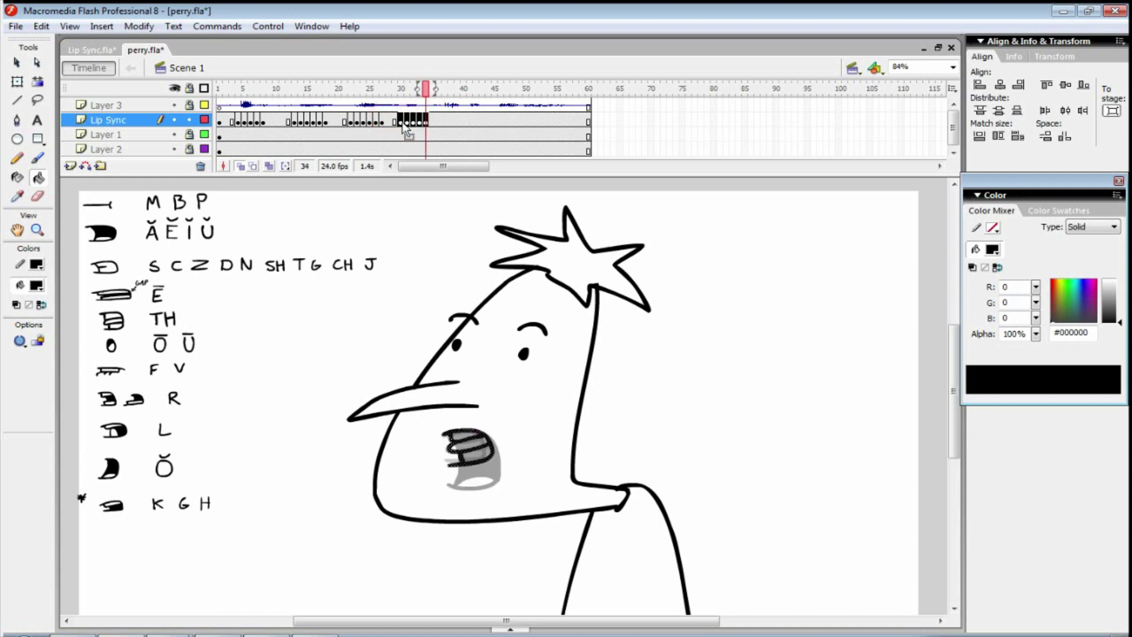
# Step: Replay the animation from around frame 24 and step through the mouth shapes from frame 21 to frame 38
pyautogui.click(362, 120)
pyautogui.press('Return')
pyautogui.press('Return')
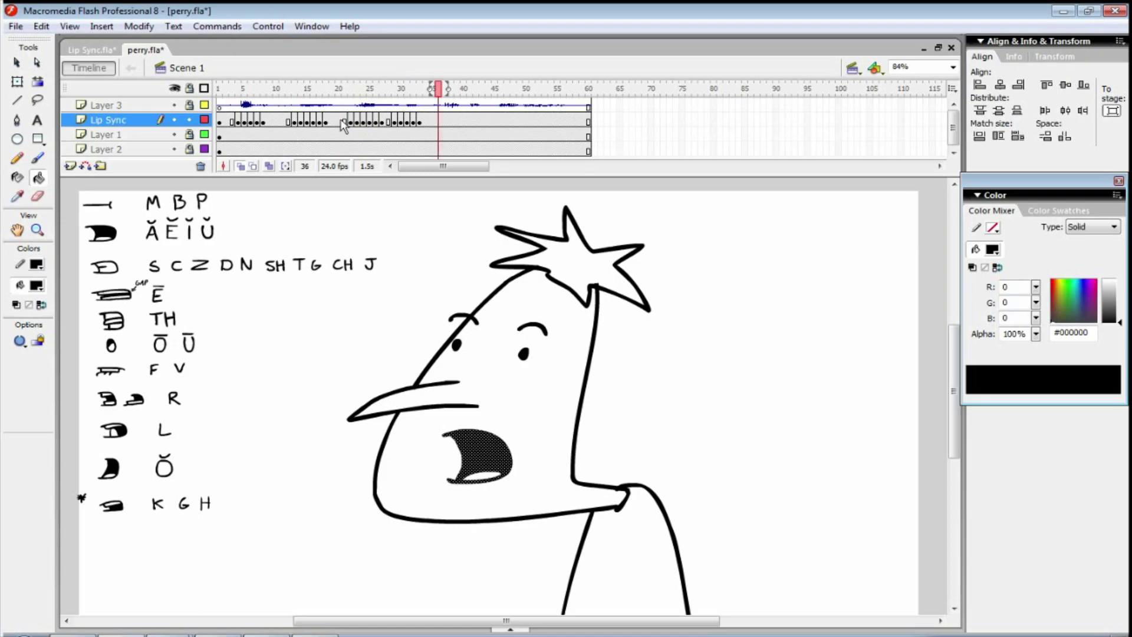
pyautogui.click(342, 129)
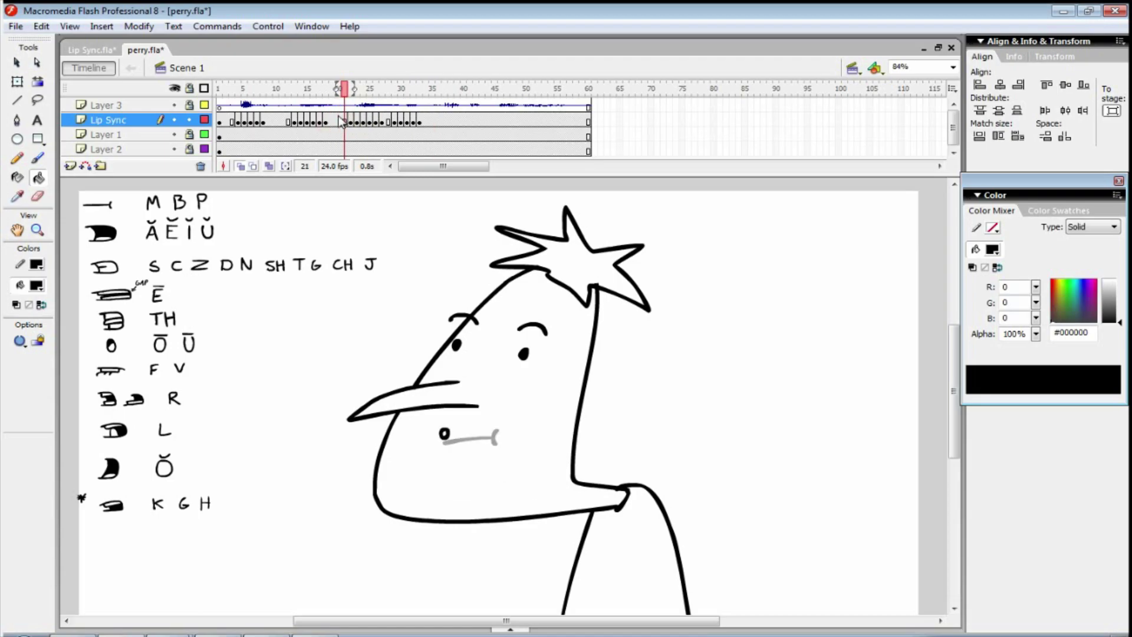
pyautogui.press('.')
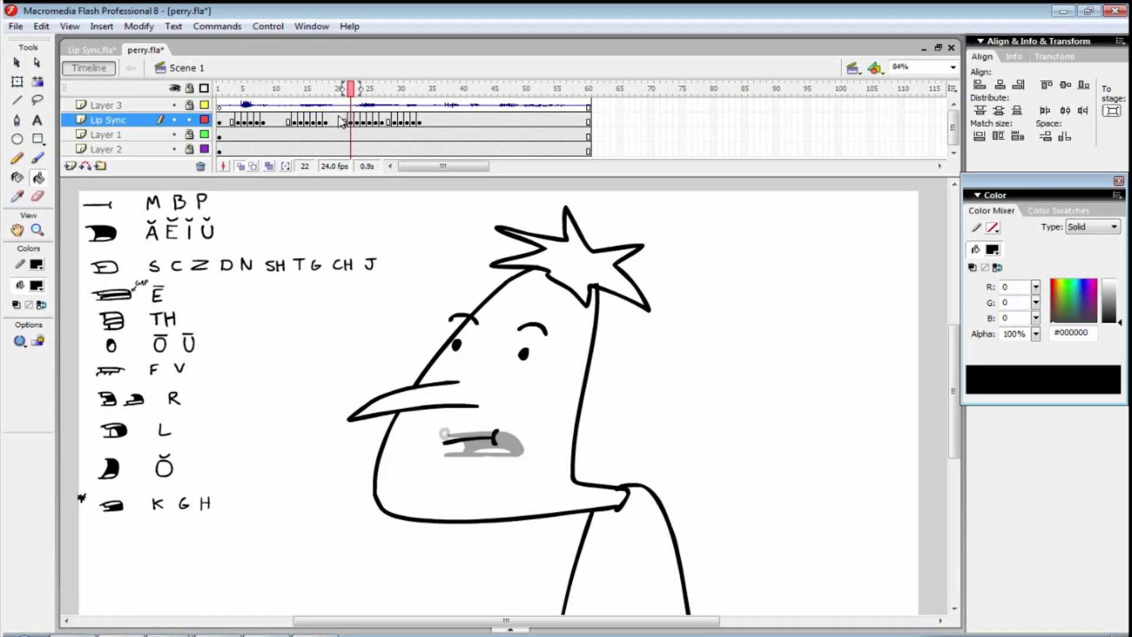
pyautogui.press('.')
pyautogui.press('.')
pyautogui.press('.')
pyautogui.press('.')
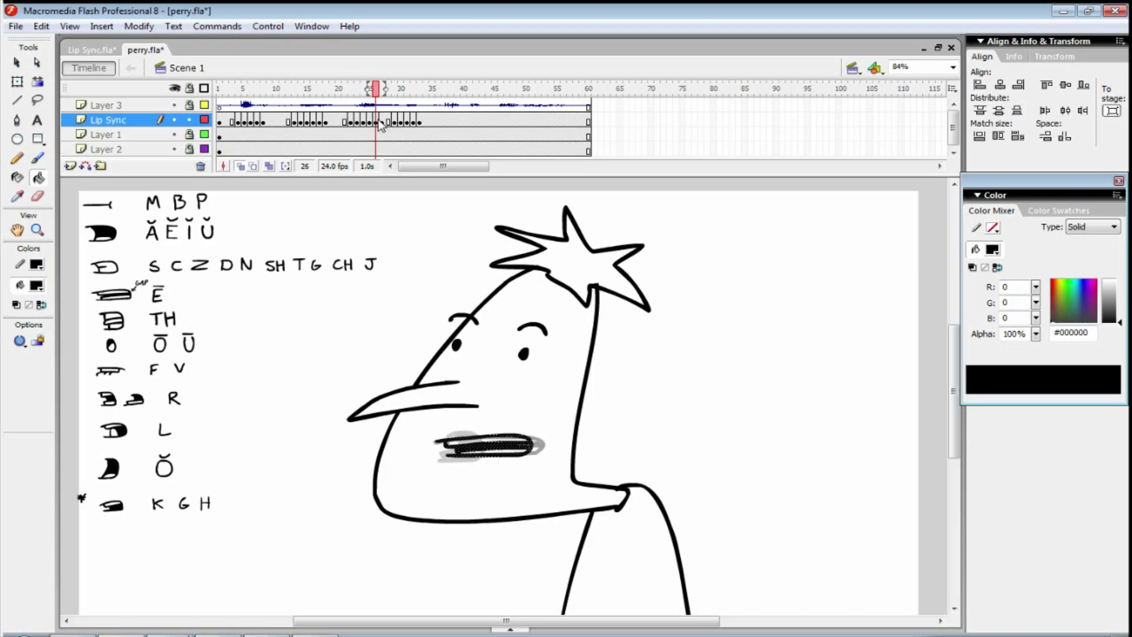
pyautogui.press('.')
pyautogui.press('.')
pyautogui.click(394, 122)
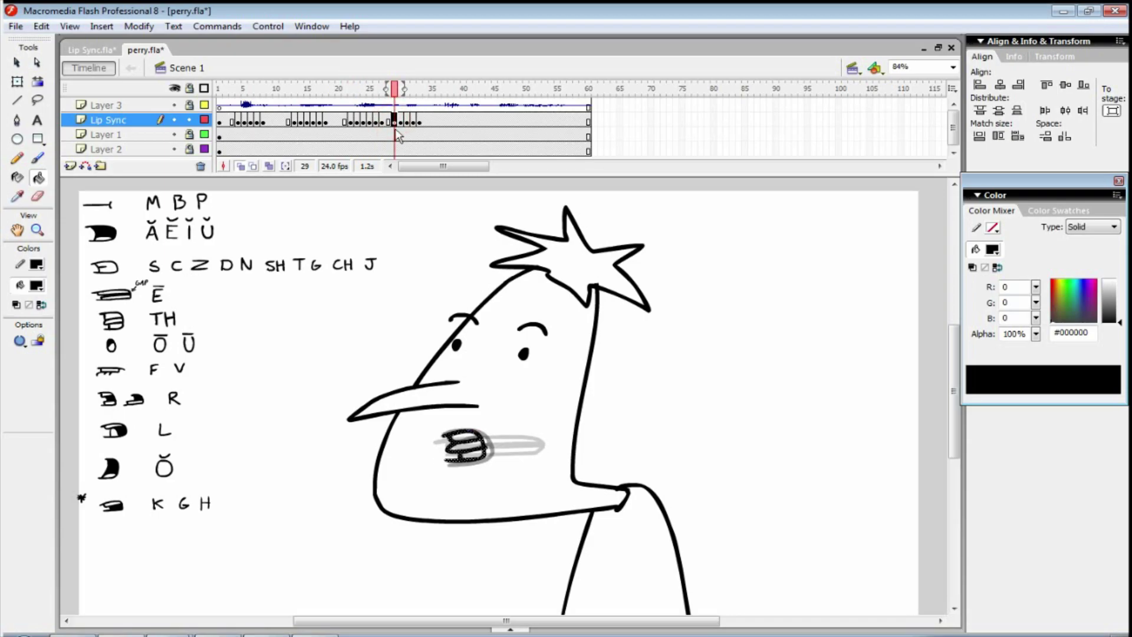
pyautogui.press('.')
pyautogui.press('.')
pyautogui.press('.')
pyautogui.press('.')
pyautogui.press('.')
pyautogui.press('.')
pyautogui.press('.')
pyautogui.press('.')
pyautogui.press('.')
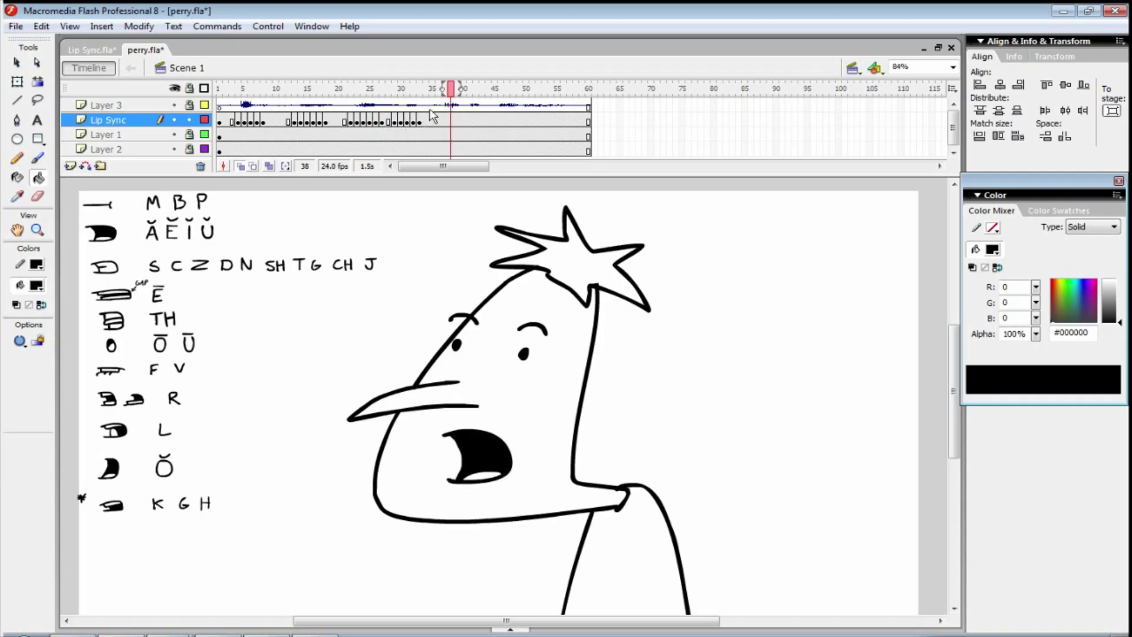
# Step: Listen to the audio from frame 35 and draw a closed-mouth line with a corner mark on a blank Lip Sync keyframe at frame 35
pyautogui.click(435, 105)
pyautogui.press('Return')
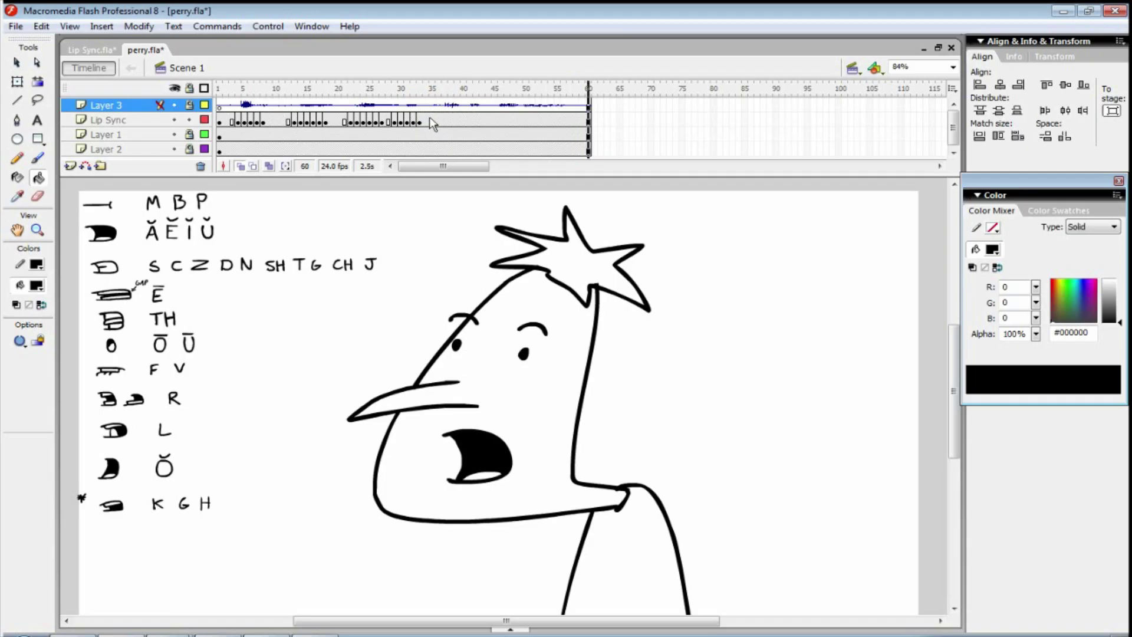
pyautogui.click(427, 122)
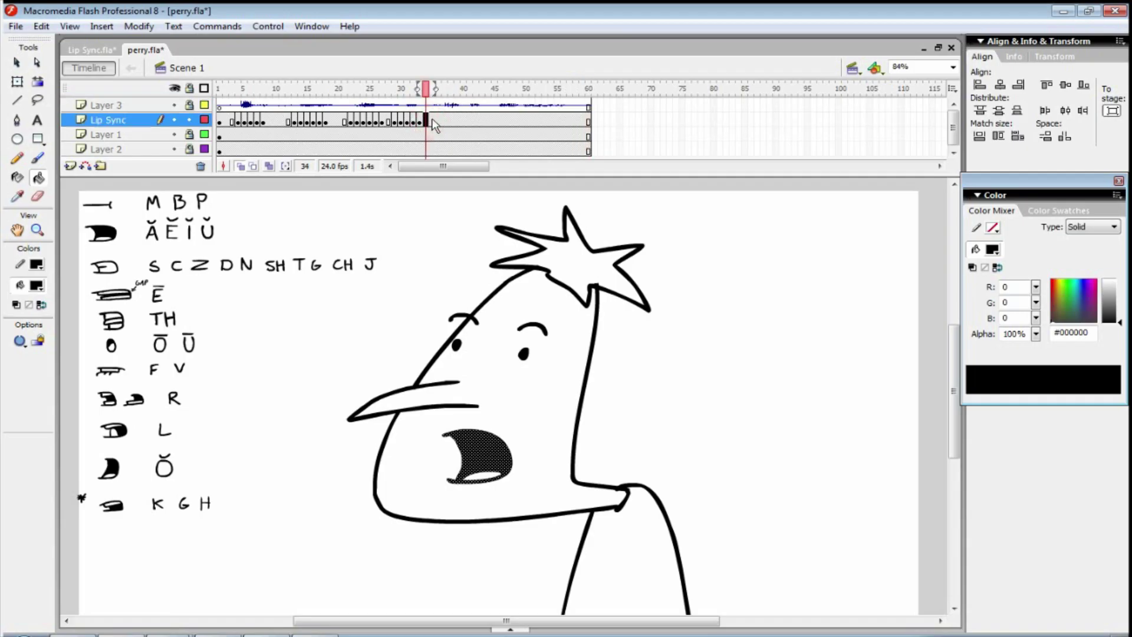
pyautogui.click(433, 122)
pyautogui.press('F7')
pyautogui.press('b')
pyautogui.moveTo(441, 448); pyautogui.dragTo(495, 445)
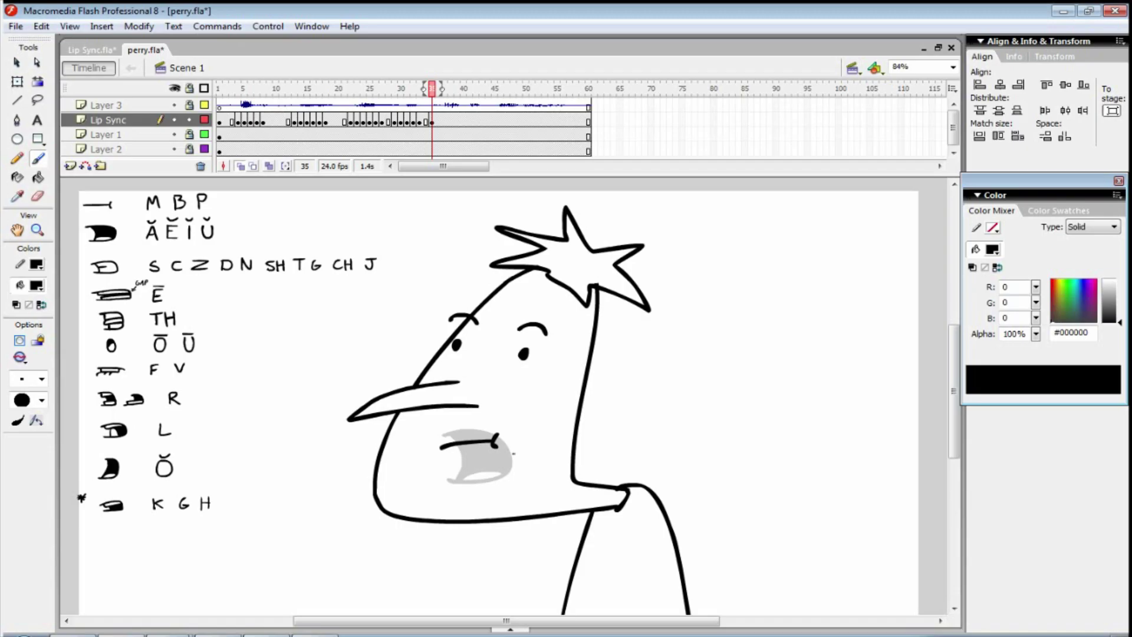
# Step: Add a blank Lip Sync keyframe at frame 36 and draw an open mouth with upper teeth and raised tongue, filled black
pyautogui.press('F7')
pyautogui.moveTo(442, 441)
pyautogui.mouseDown()
pyautogui.moveTo(498, 445)
pyautogui.moveTo(494, 464)
pyautogui.moveTo(450, 467)
pyautogui.moveTo(449, 442)
pyautogui.mouseUp()
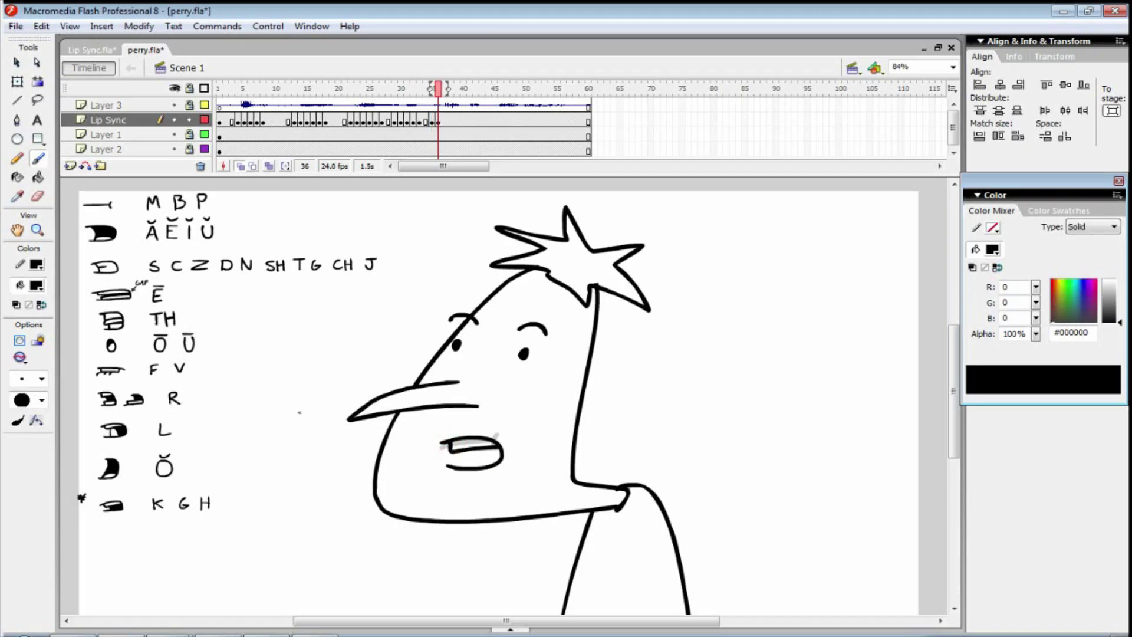
pyautogui.moveTo(460, 466); pyautogui.dragTo(476, 451)
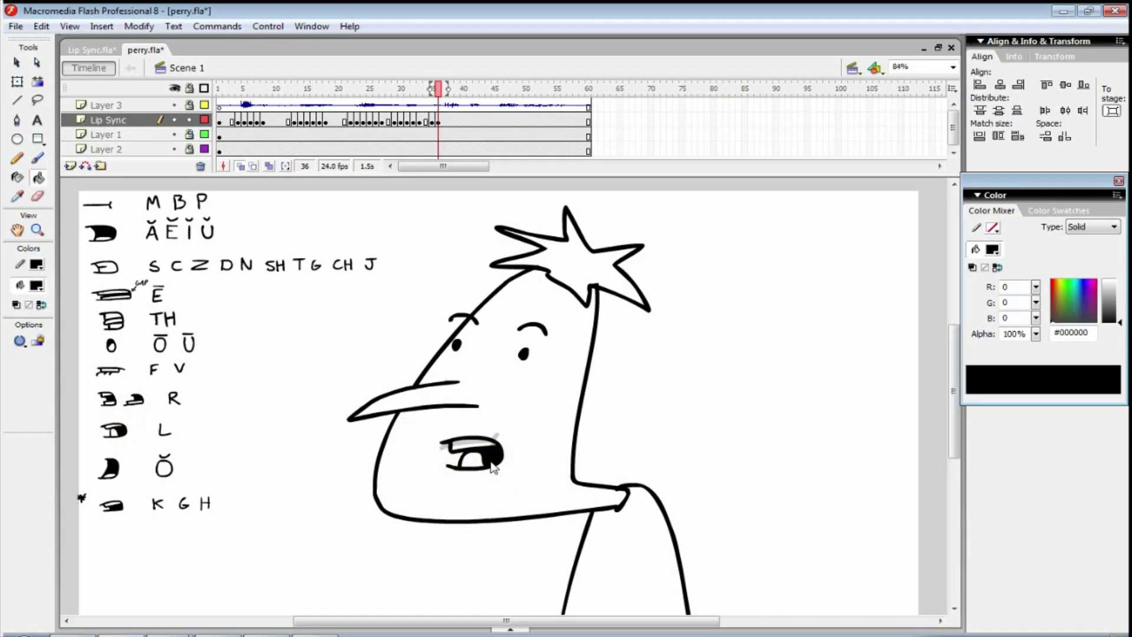
# Step: Add a blank keyframe at frame 37 and draw a large open mouth with lower teeth, filled black
pyautogui.press('F7')
pyautogui.moveTo(439, 442)
pyautogui.mouseDown()
pyautogui.moveTo(511, 459)
pyautogui.moveTo(494, 493)
pyautogui.moveTo(446, 442)
pyautogui.moveTo(451, 491)
pyautogui.moveTo(508, 486)
pyautogui.mouseUp()
pyautogui.press('k')
pyautogui.click(481, 468)
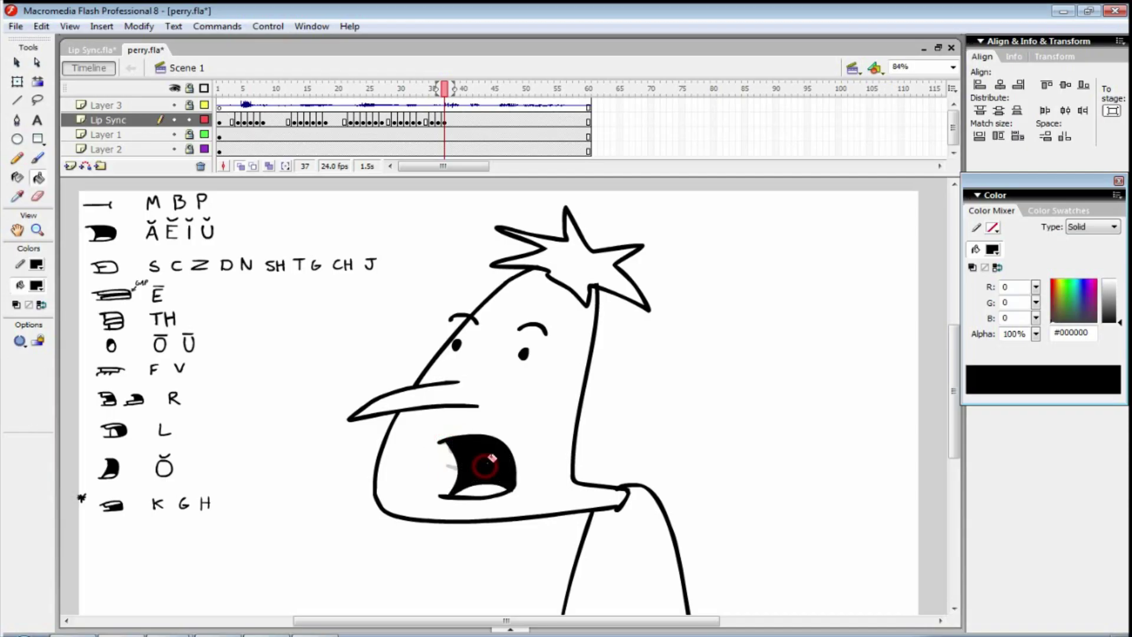
# Step: Add a blank keyframe at frame 38 and draw a narrow clenched-teeth mouth with a short middle line
pyautogui.press('F7')
pyautogui.press('b')
pyautogui.moveTo(440, 440)
pyautogui.mouseDown()
pyautogui.moveTo(492, 434)
pyautogui.moveTo(500, 458)
pyautogui.moveTo(445, 456)
pyautogui.moveTo(441, 440)
pyautogui.moveTo(500, 448)
pyautogui.moveTo(464, 461)
pyautogui.moveTo(450, 443)
pyautogui.moveTo(488, 447)
pyautogui.moveTo(444, 440)
pyautogui.moveTo(507, 448)
pyautogui.moveTo(506, 490)
pyautogui.moveTo(453, 442)
pyautogui.moveTo(459, 492)
pyautogui.mouseUp()
pyautogui.hotkey('ctrl', 'z')
# Step: Add a blank keyframe at frame 39 and draw a second large open mouth with lower teeth, filled black
pyautogui.press('F7')
pyautogui.moveTo(460, 490); pyautogui.dragTo(510, 487)
pyautogui.press('k')
pyautogui.click(492, 465)
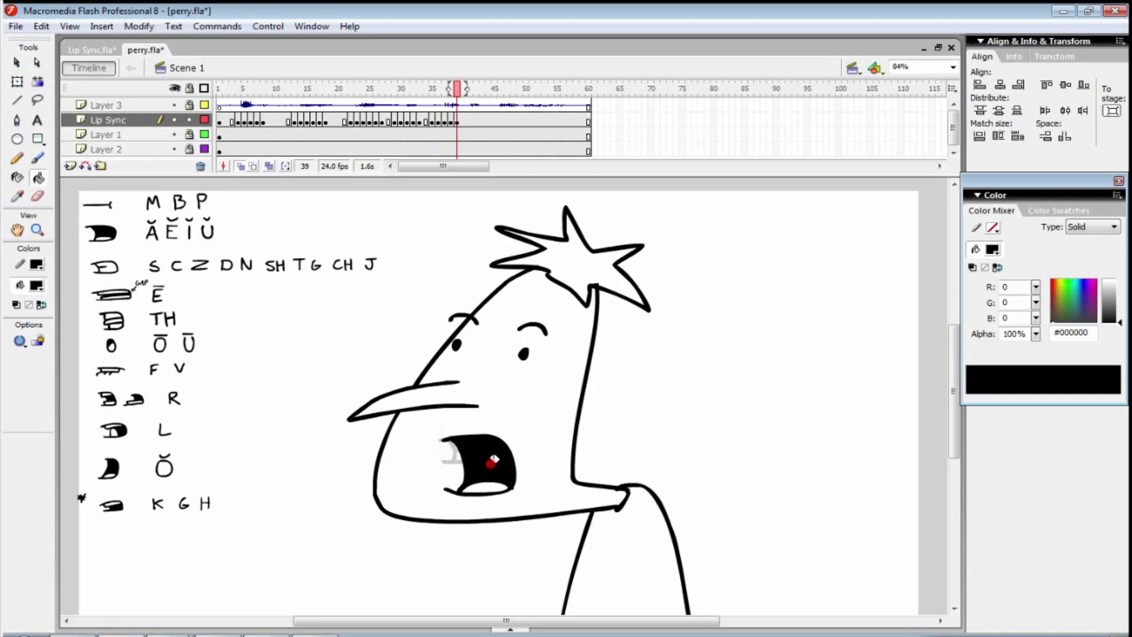
# Step: Add a blank keyframe at frame 40 and draw a short closed-mouth line with a curved corner mark
pyautogui.press('F7')
pyautogui.press('b')
pyautogui.moveTo(446, 447)
pyautogui.mouseDown()
pyautogui.moveTo(490, 443)
pyautogui.moveTo(491, 452)
pyautogui.mouseUp()
pyautogui.hotkey('ctrl', 'z')
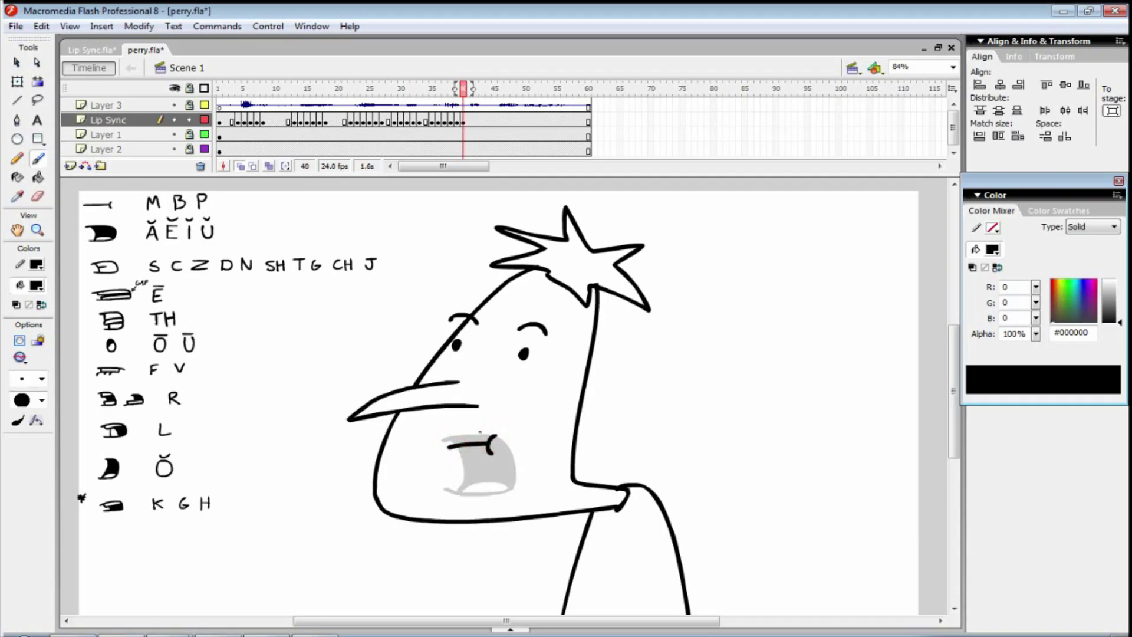
# Step: On blank keyframes, draw a small round O mouth at frame 41 and a wide clenched-teeth mouth at frame 42
pyautogui.press('.')
pyautogui.press('F7')
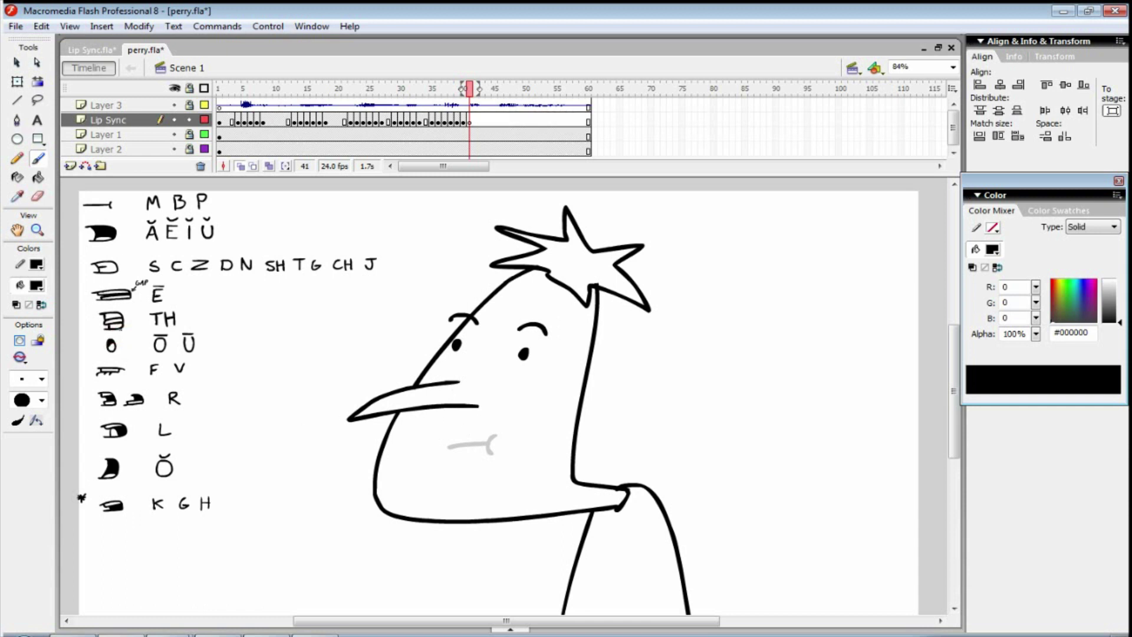
pyautogui.moveTo(452, 435)
pyautogui.mouseDown()
pyautogui.moveTo(445, 462)
pyautogui.moveTo(456, 439)
pyautogui.mouseUp()
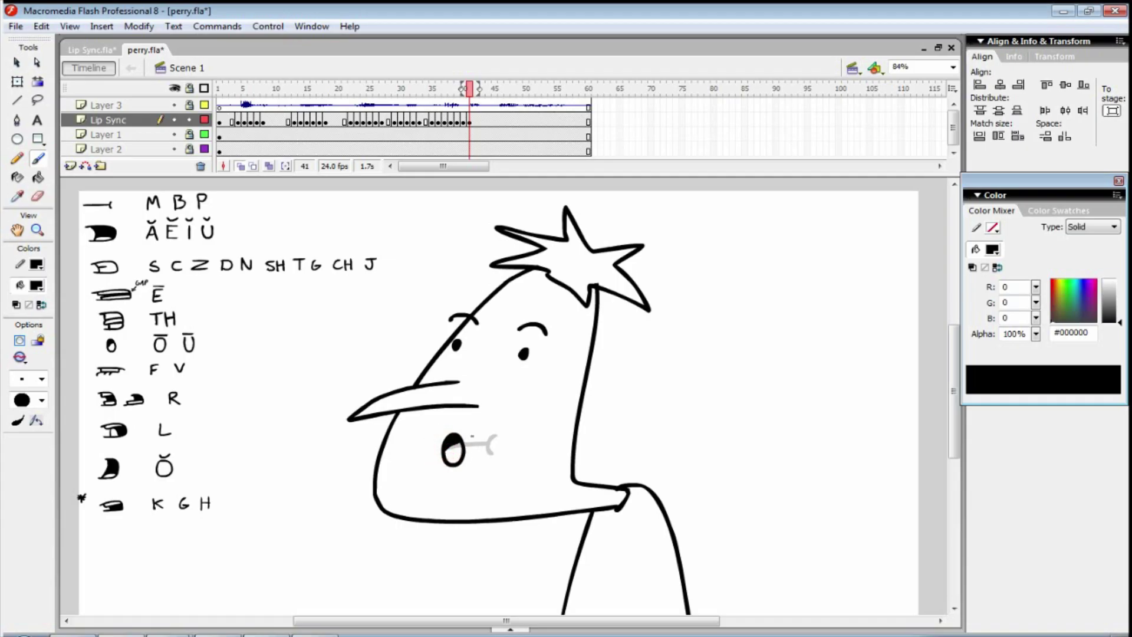
pyautogui.press('F7')
pyautogui.moveTo(437, 438)
pyautogui.mouseDown()
pyautogui.moveTo(499, 444)
pyautogui.moveTo(440, 457)
pyautogui.moveTo(448, 451)
pyautogui.mouseUp()
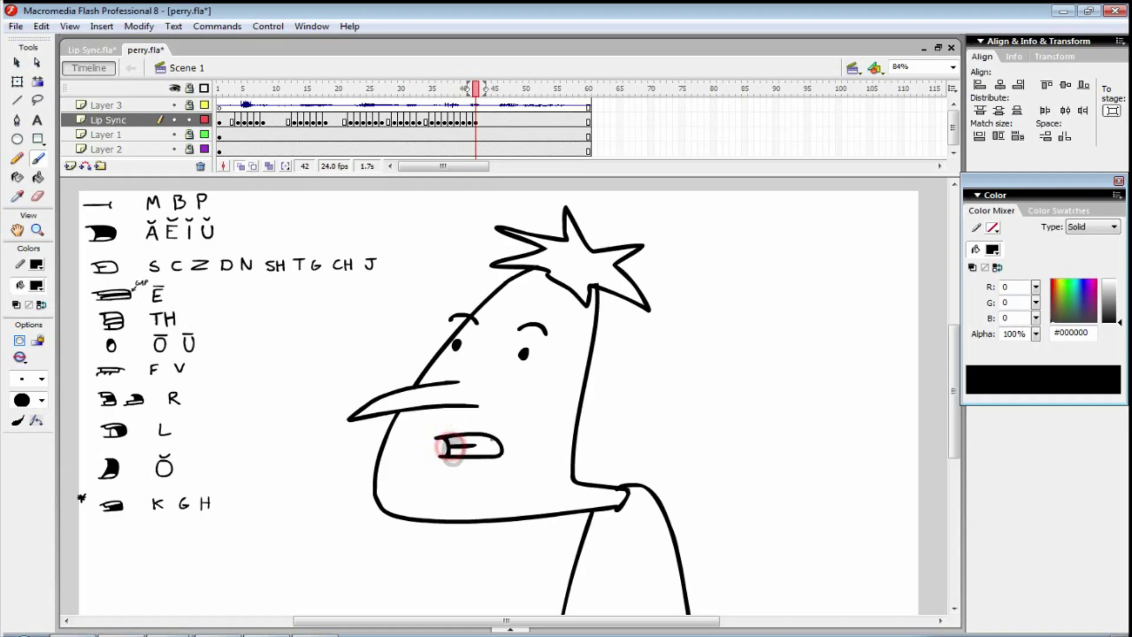
# Step: Check the audio from frame 35 to 57 against the new mouths, stepping through them from frame 35 and replaying
pyautogui.click(433, 107)
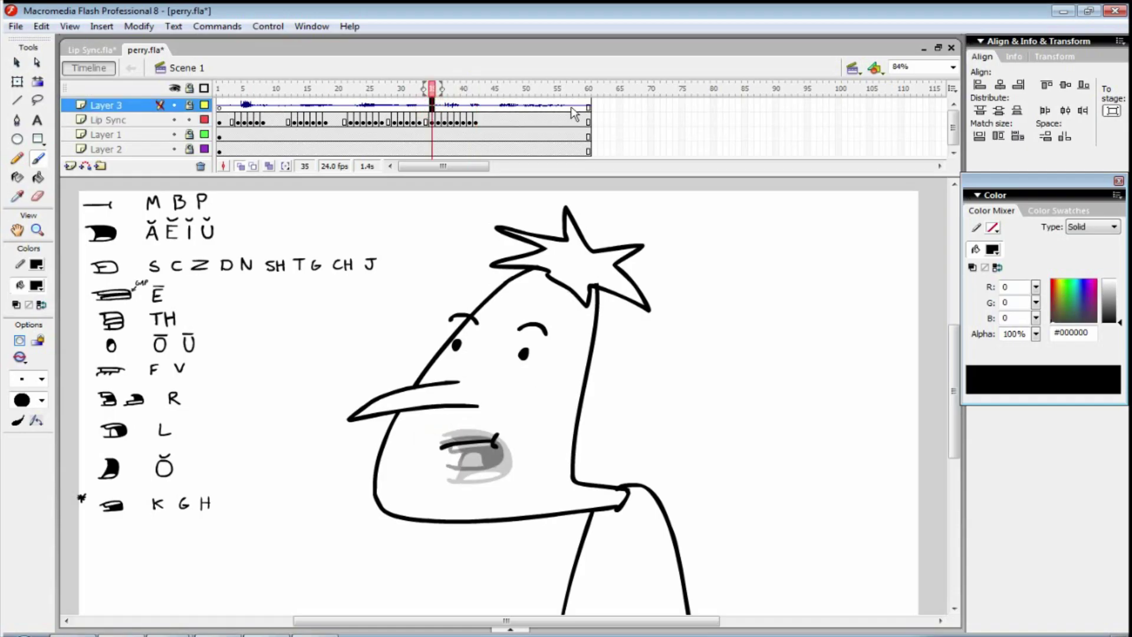
pyautogui.keyDown('shift'); pyautogui.click(571, 108); pyautogui.keyUp('shift')
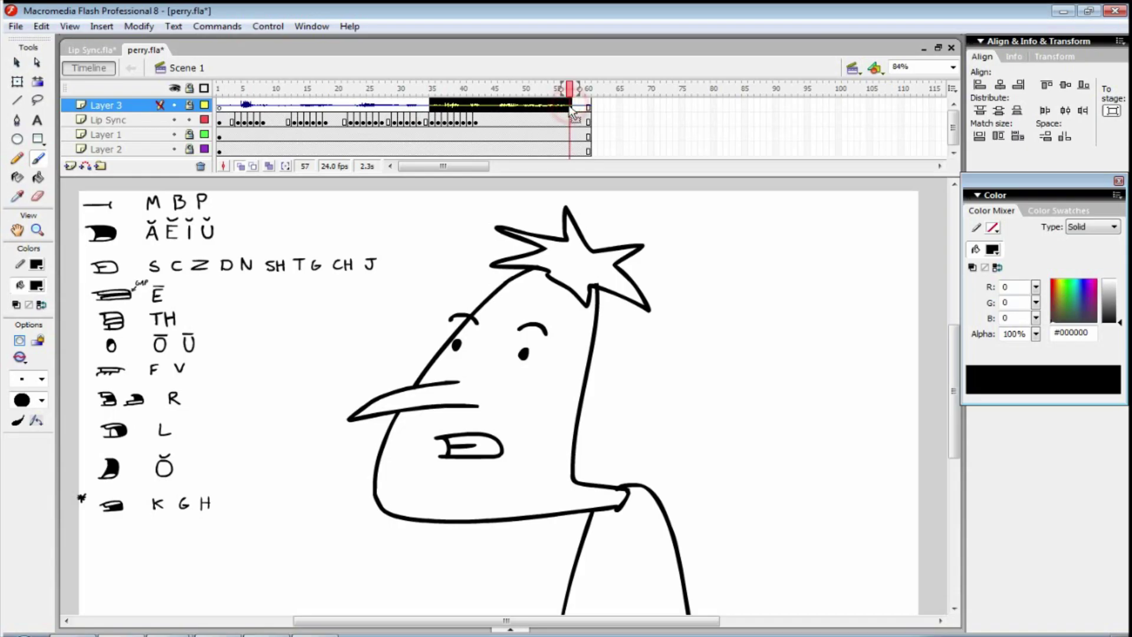
pyautogui.click(433, 123)
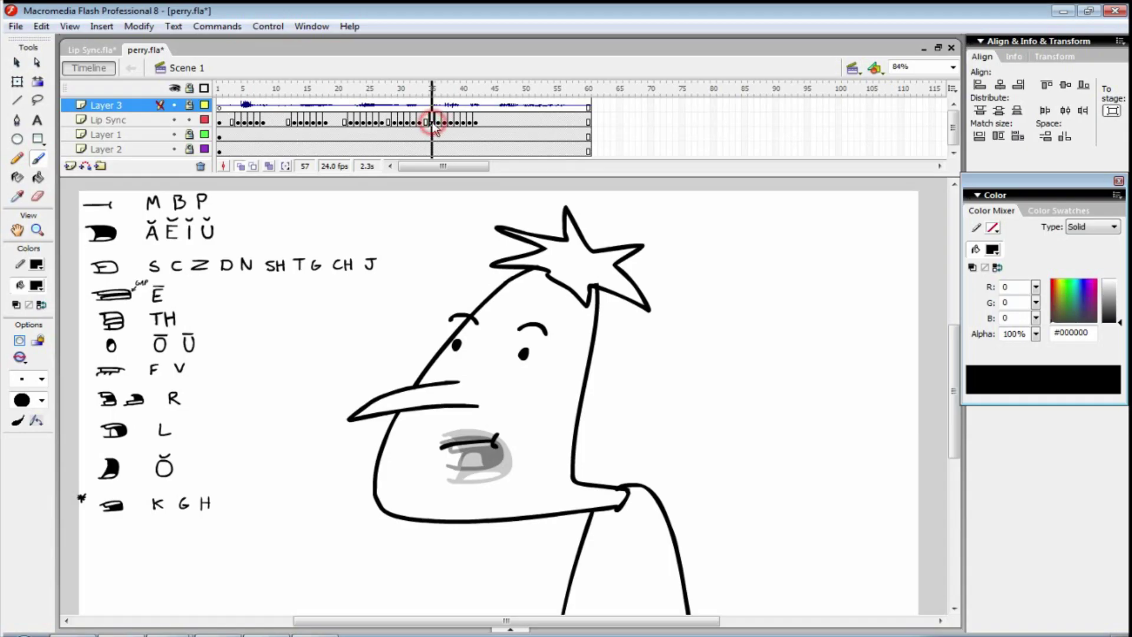
pyautogui.press('.')
pyautogui.press('.')
pyautogui.press('.')
pyautogui.press('.')
pyautogui.press('.')
pyautogui.press('.')
pyautogui.press('.')
pyautogui.press('.')
pyautogui.press(',')
pyautogui.press(',')
pyautogui.press(',')
pyautogui.press(',')
pyautogui.press(',')
pyautogui.press(',')
pyautogui.press(',')
pyautogui.press(',')
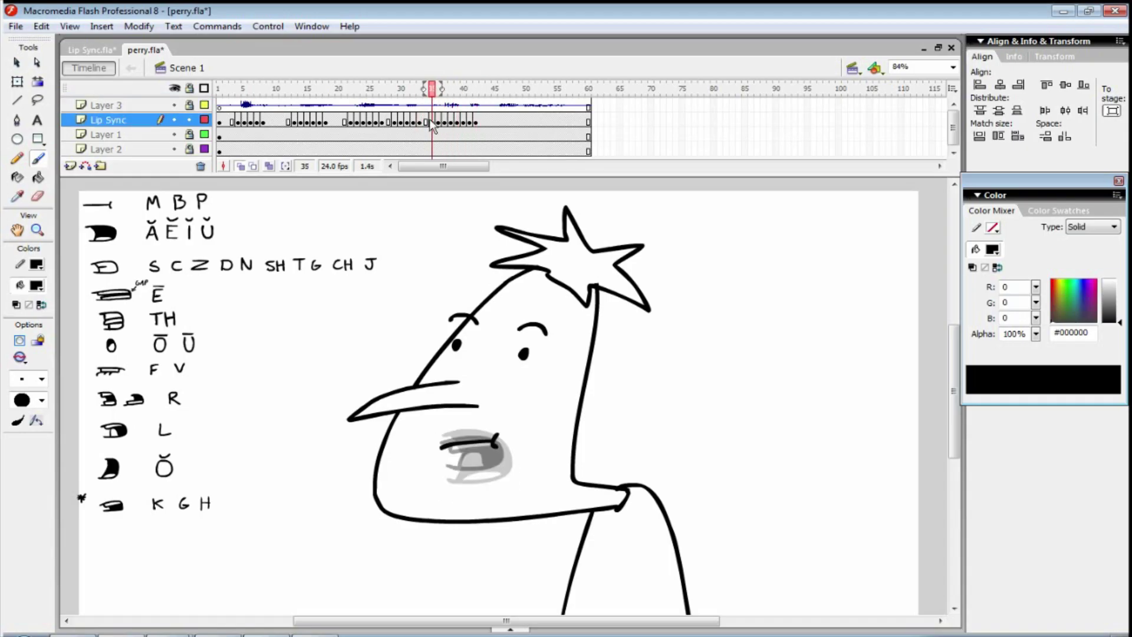
pyautogui.press('Return')
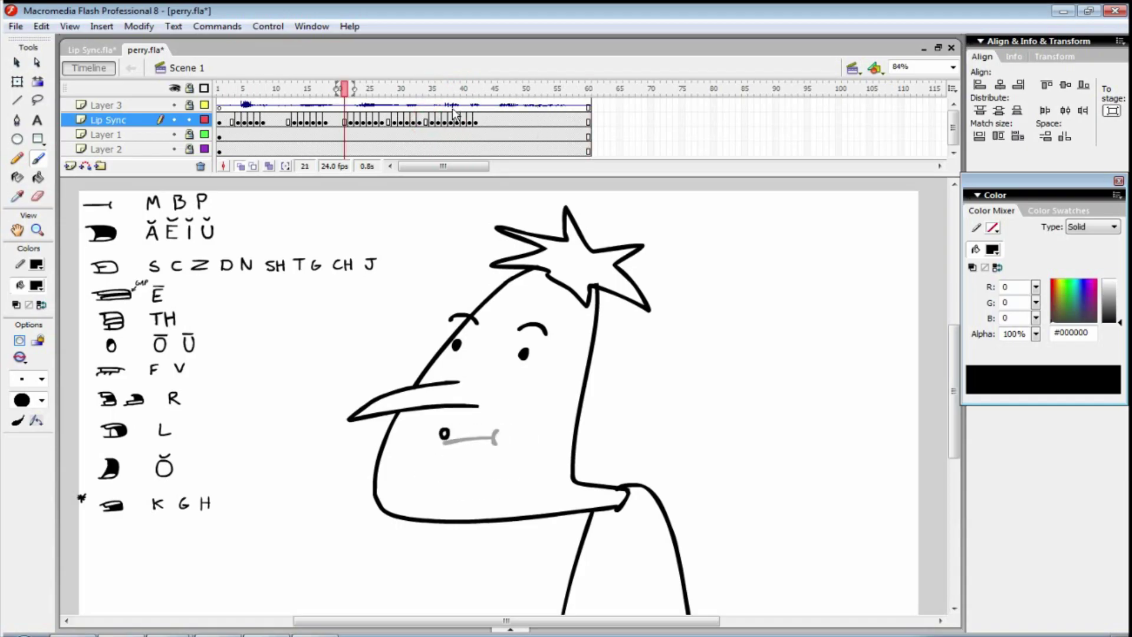
# Step: Space out the mouth keyframes after frame 35, placing them at frames 37, 39, 41, 43, 44, 45 and 46
pyautogui.click(438, 123)
pyautogui.moveTo(475, 123)
pyautogui.mouseDown()
pyautogui.moveTo(443, 123)
pyautogui.moveTo(482, 127)
pyautogui.mouseUp()
pyautogui.click(464, 120)
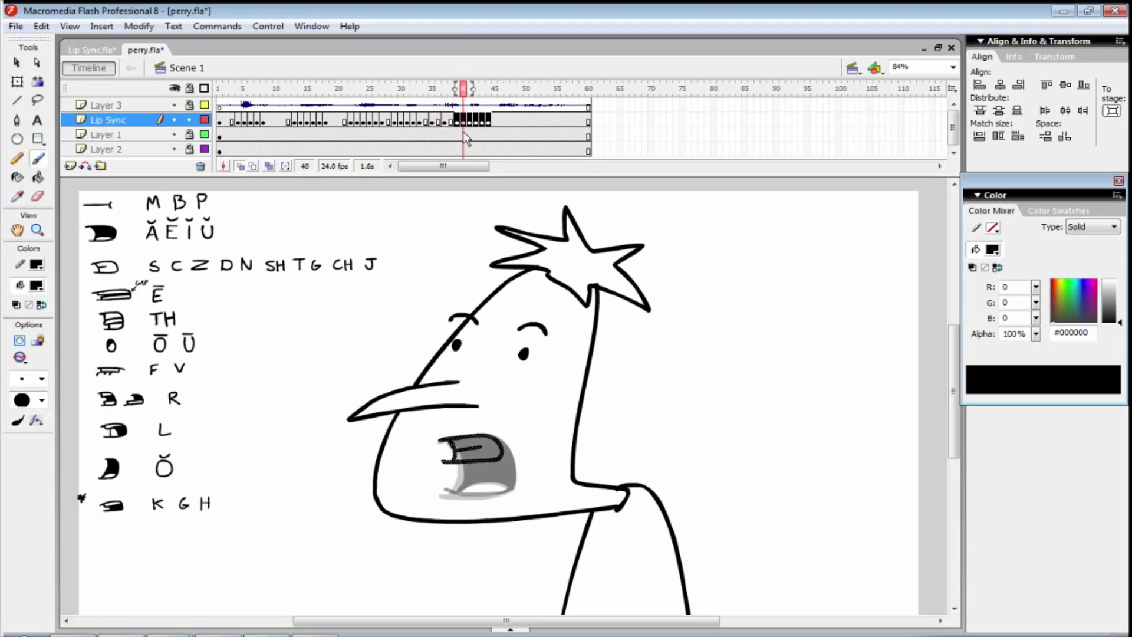
pyautogui.click(468, 134)
pyautogui.moveTo(463, 123)
pyautogui.mouseDown()
pyautogui.moveTo(489, 123)
pyautogui.moveTo(476, 125)
pyautogui.mouseUp()
pyautogui.click(482, 136)
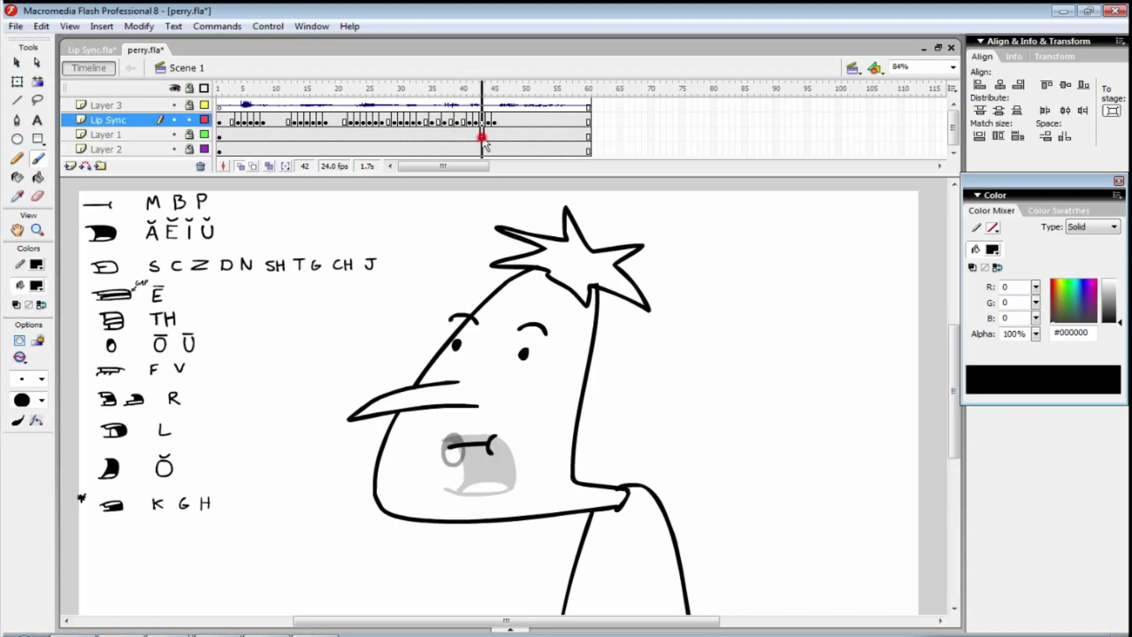
pyautogui.moveTo(476, 121)
pyautogui.mouseDown()
pyautogui.moveTo(493, 121)
pyautogui.moveTo(478, 131)
pyautogui.moveTo(488, 123)
pyautogui.mouseUp()
# Step: Replay the retimed mouths from around frame 34 and frame 43, and check the audio between frames 45 and 57
pyautogui.click(421, 119)
pyautogui.press('Return')
pyautogui.click(429, 121)
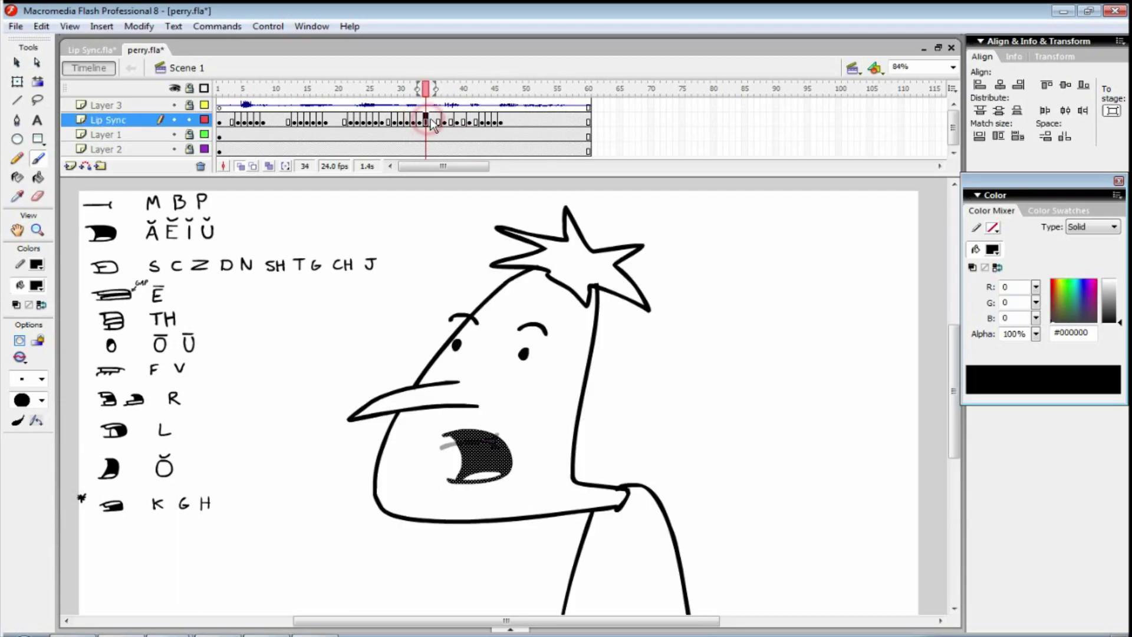
pyautogui.press('Return')
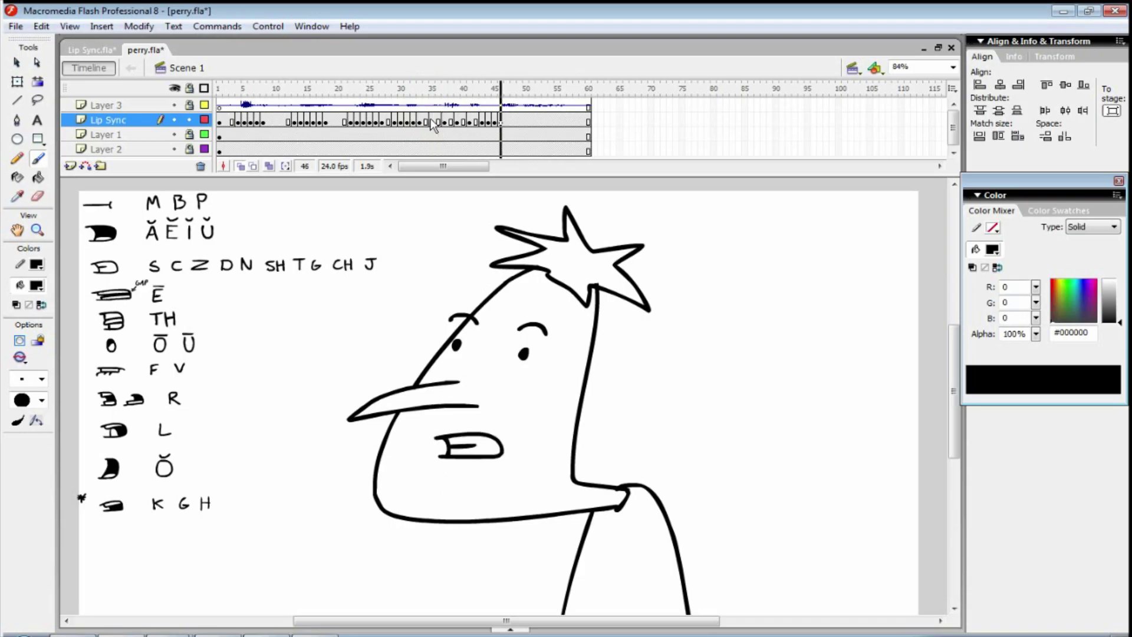
pyautogui.click(482, 120)
pyautogui.press('Return')
pyautogui.press('Return')
pyautogui.moveTo(495, 107); pyautogui.dragTo(566, 108)
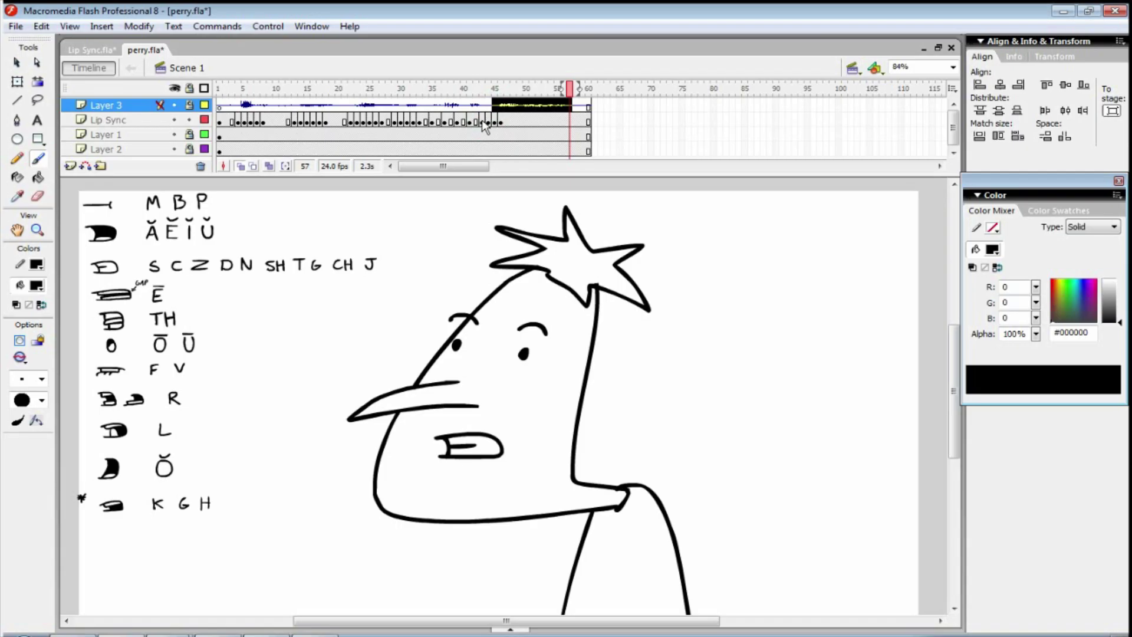
pyautogui.click(495, 107)
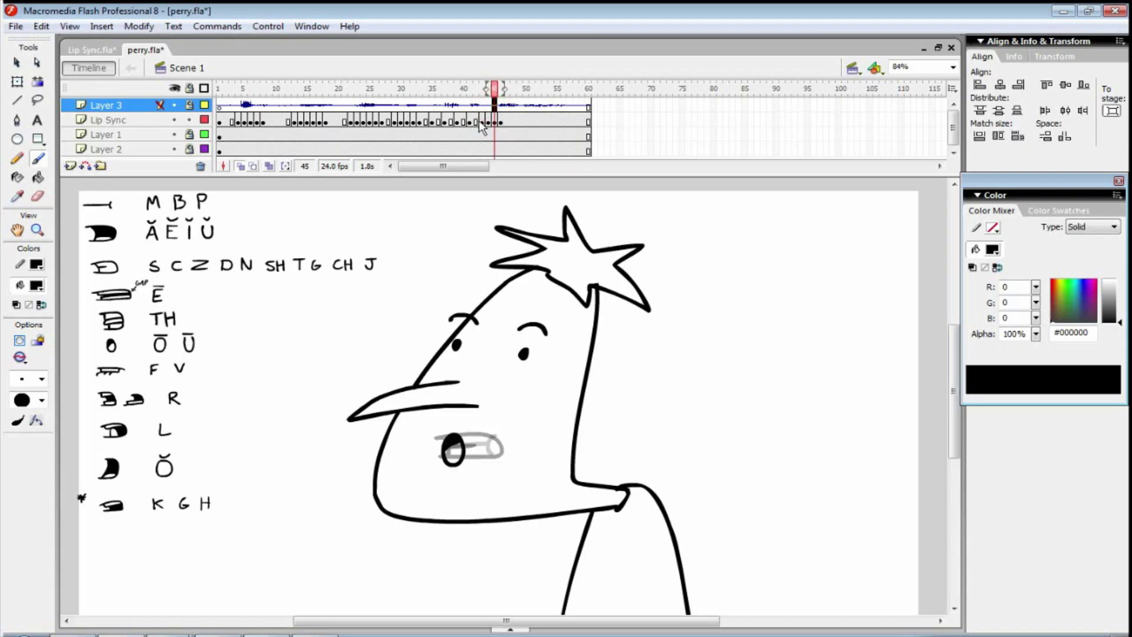
pyautogui.click(476, 121)
pyautogui.press('Return')
# Step: Replay from around frame 36 and shift the last three mouth keyframes one frame later, to frames 45 to 47
pyautogui.click(439, 121)
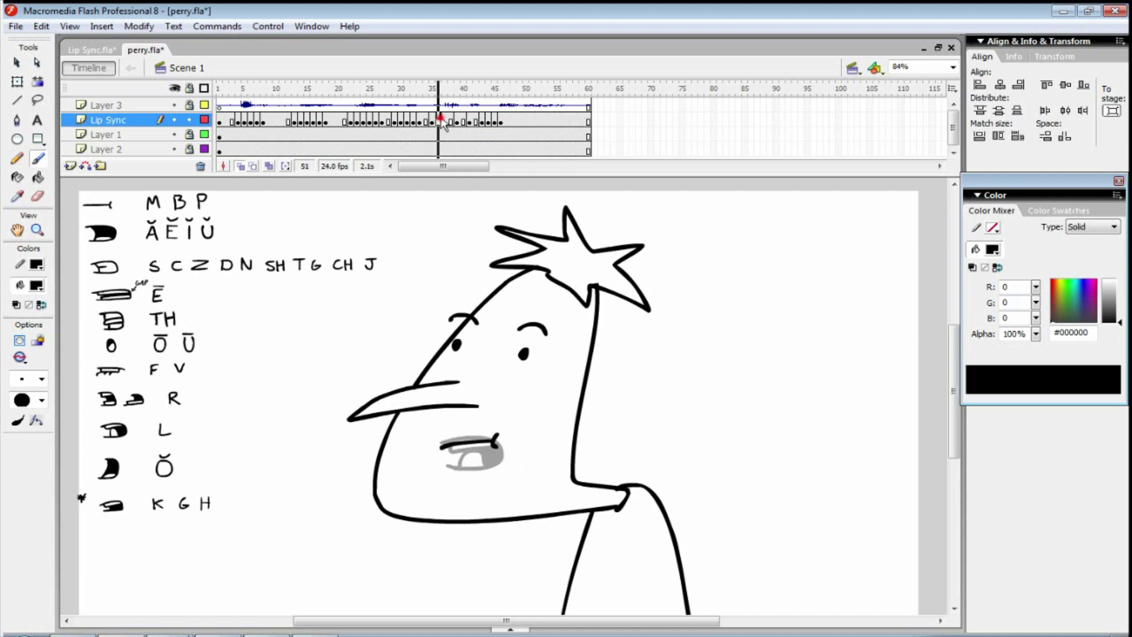
pyautogui.press(',')
pyautogui.press('.')
pyautogui.press('.')
pyautogui.press('Return')
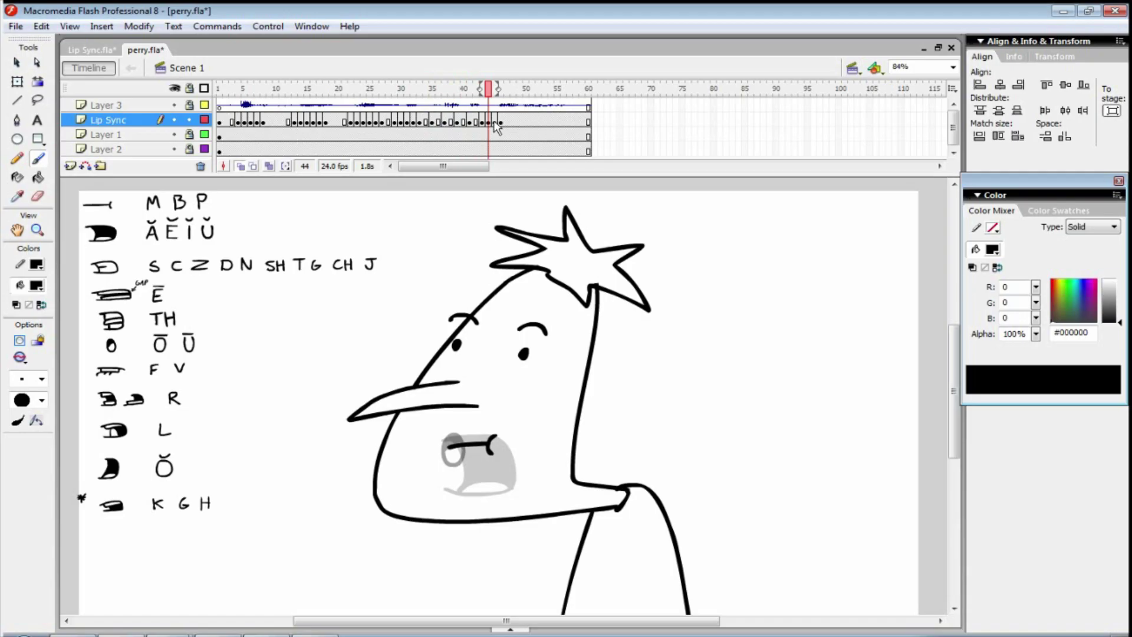
pyautogui.moveTo(489, 123); pyautogui.dragTo(500, 120)
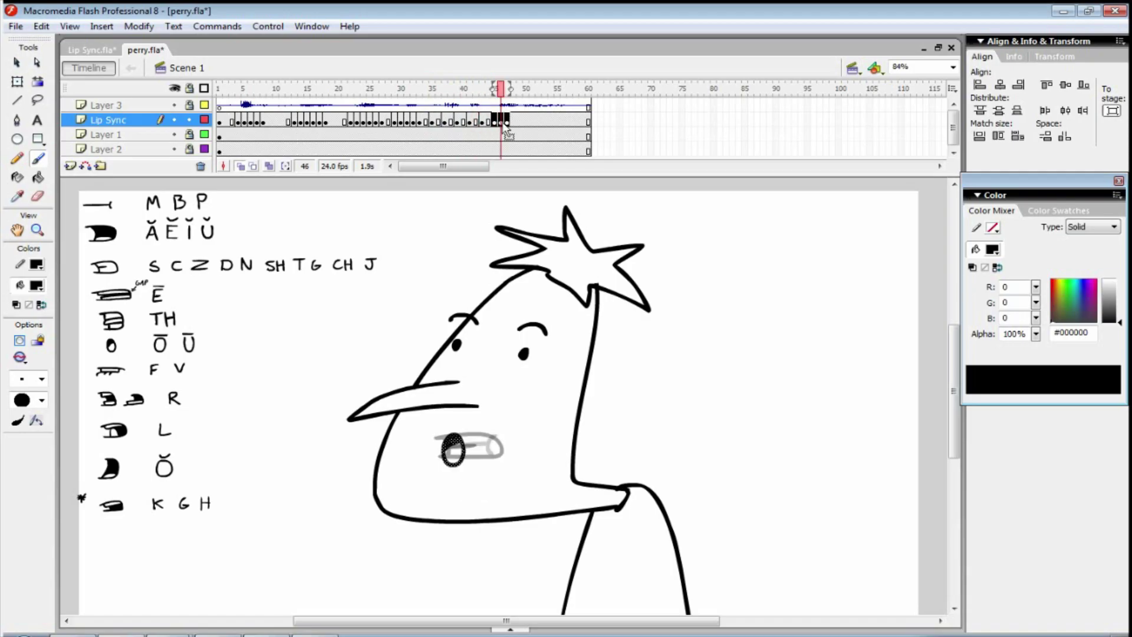
# Step: Replay from frame 45, then move the round O mouth to frame 47 and the final clenched mouth to frame 50
pyautogui.click(489, 122)
pyautogui.click(495, 122)
pyautogui.press('Return')
pyautogui.press('.')
pyautogui.press('.')
pyautogui.press('.')
pyautogui.click(504, 121)
pyautogui.moveTo(506, 122)
pyautogui.mouseDown()
pyautogui.moveTo(494, 120)
pyautogui.moveTo(512, 122)
pyautogui.mouseUp()
pyautogui.click(513, 121)
pyautogui.click(519, 121)
pyautogui.doubleClick(513, 121)
pyautogui.click(513, 122)
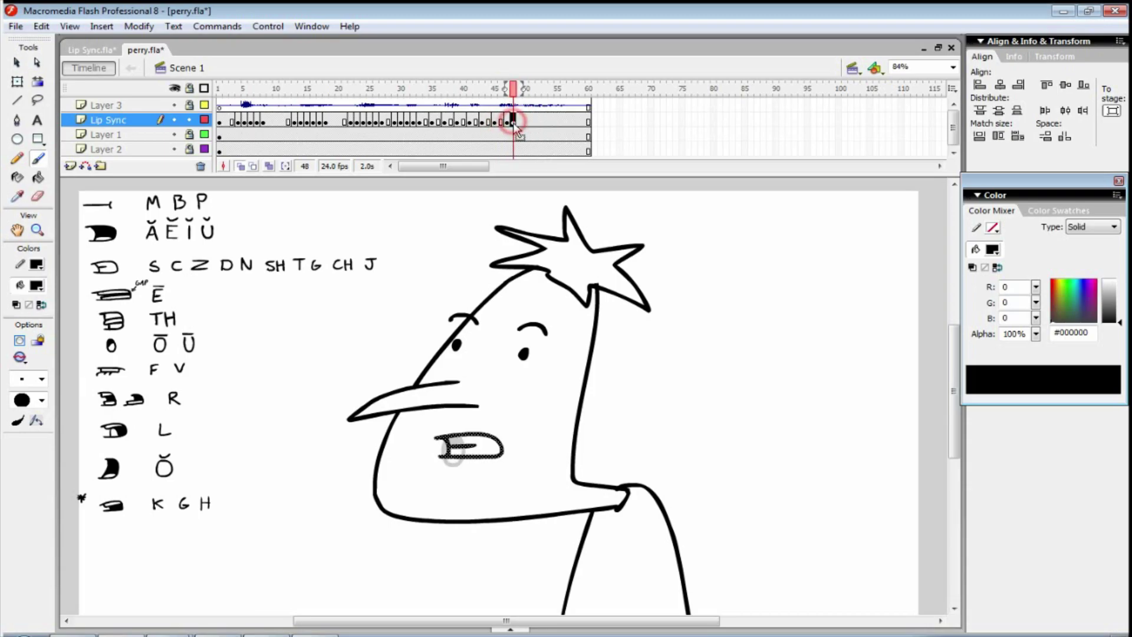
pyautogui.moveTo(519, 124); pyautogui.dragTo(526, 124)
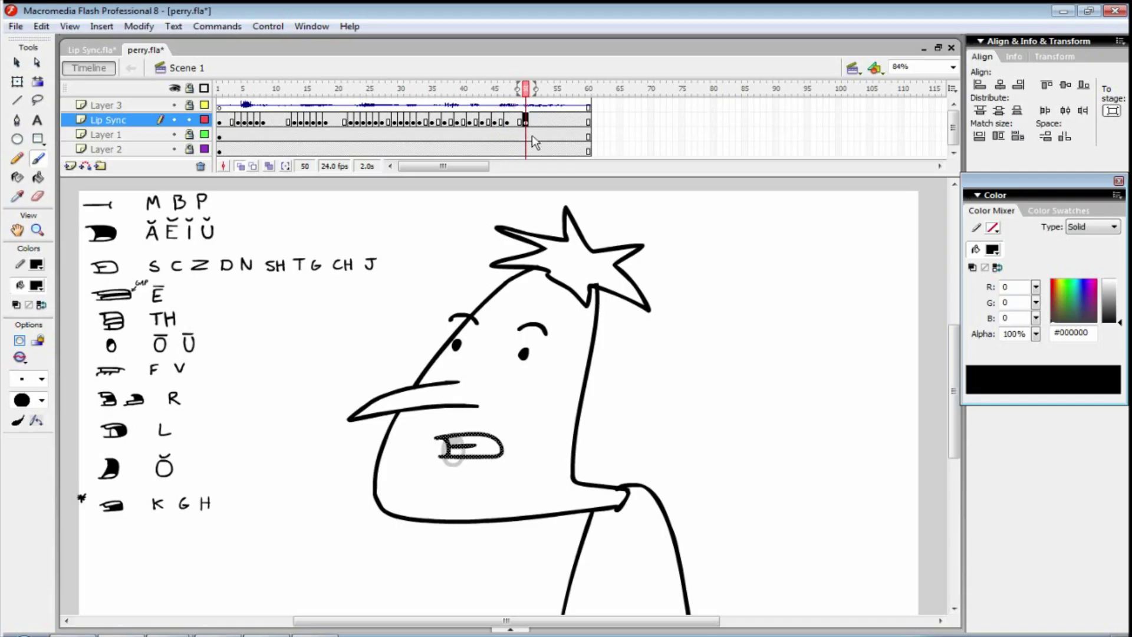
# Step: Replay the whole lip sync and step through the mouth shapes from frame 35 to about frame 40
pyautogui.click(417, 122)
pyautogui.press('Return')
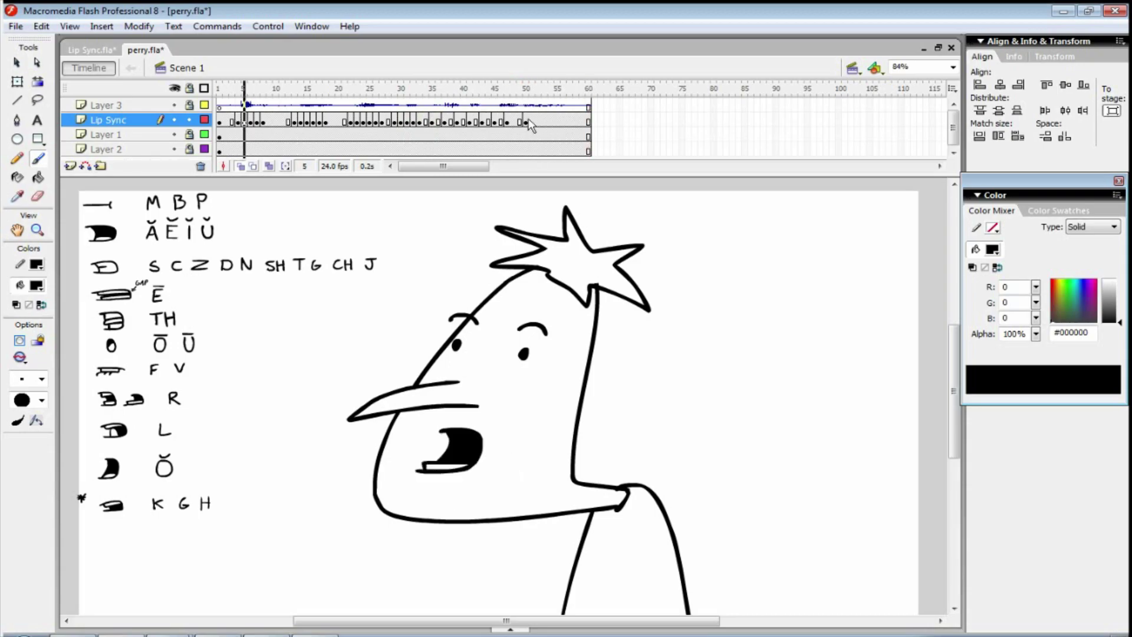
pyautogui.press('Return')
pyautogui.click(433, 120)
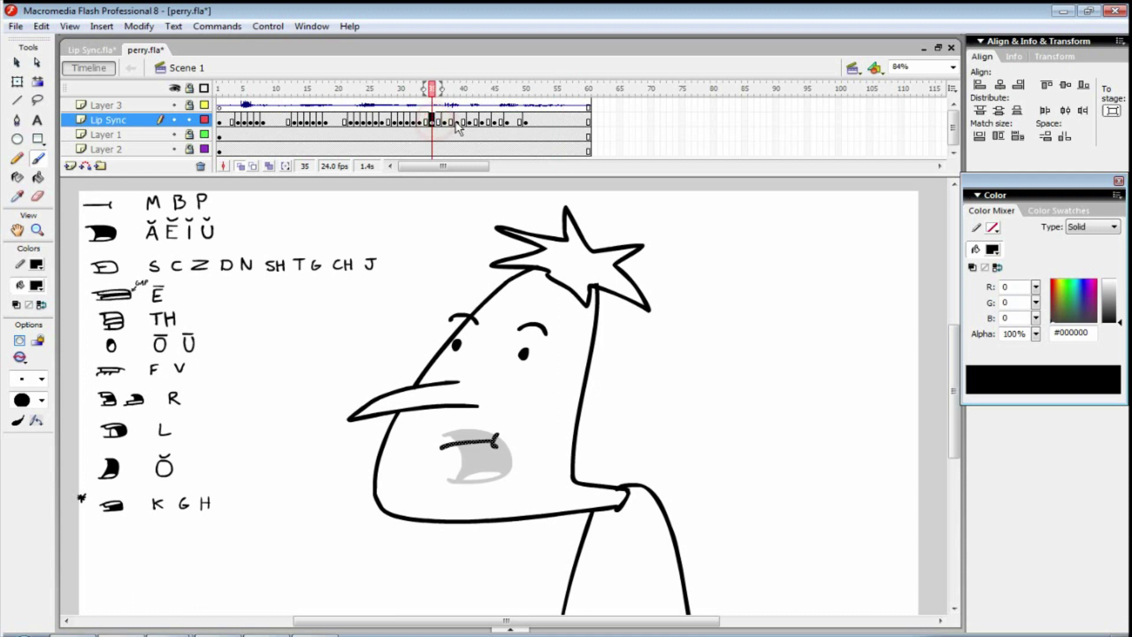
pyautogui.press('Return')
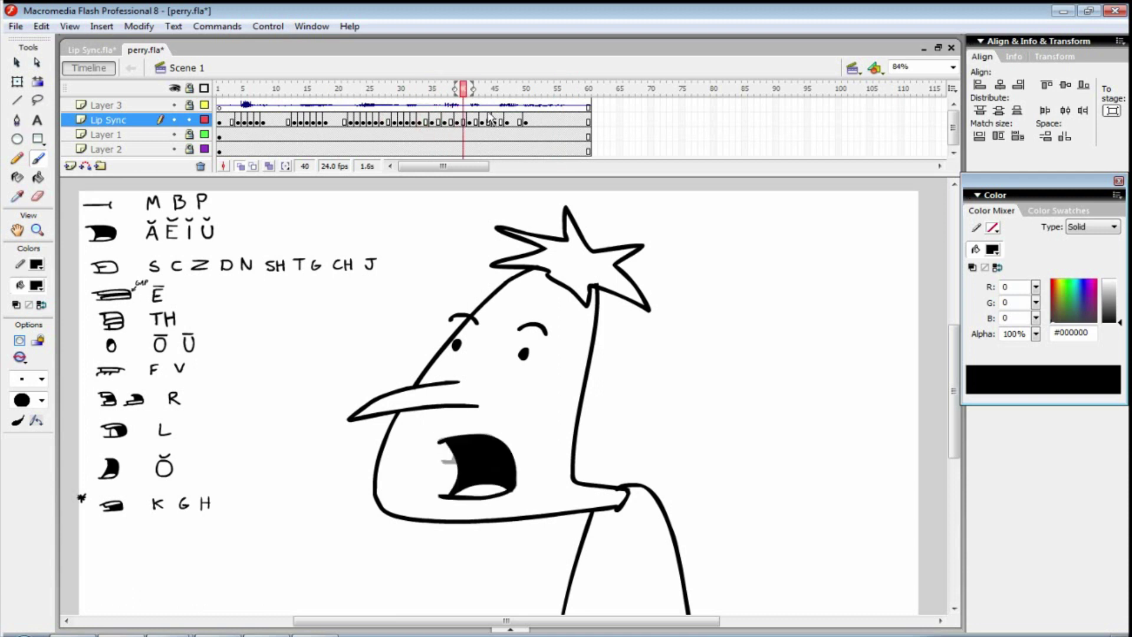
pyautogui.moveTo(489, 113); pyautogui.dragTo(465, 108)
pyautogui.press(',')
pyautogui.press(',')
pyautogui.press(',')
pyautogui.press(',')
pyautogui.press(',')
pyautogui.press(',')
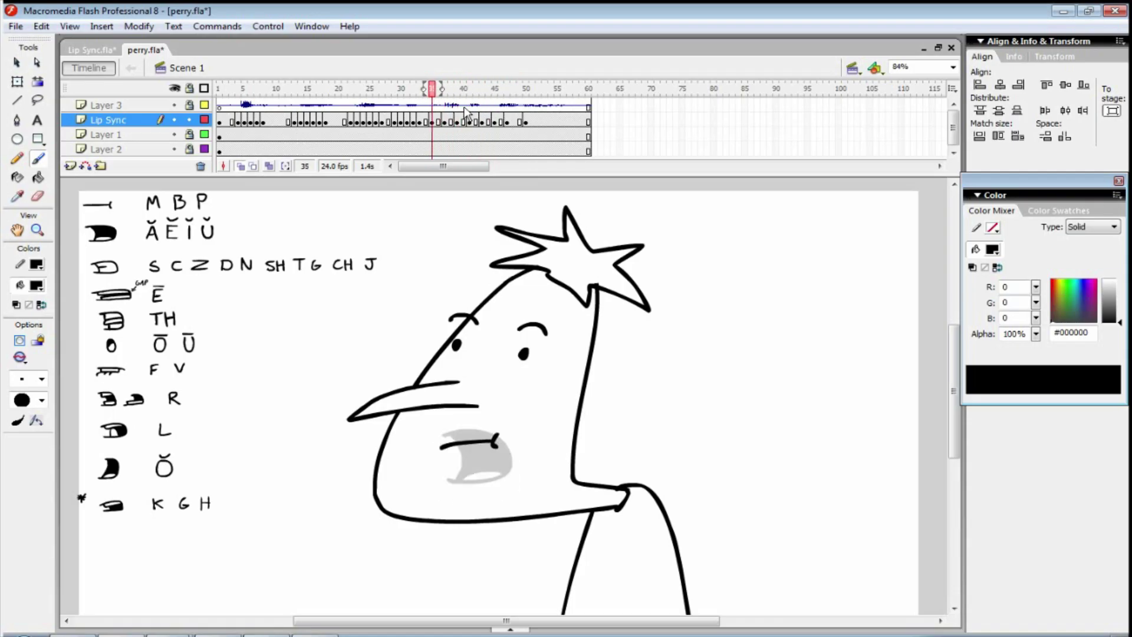
pyautogui.press('.')
pyautogui.press(',')
pyautogui.press('.')
pyautogui.press('.')
pyautogui.press('.')
pyautogui.press('.')
pyautogui.press('.')
# Step: Add a blank keyframe at frame 36 and draw a narrow, slightly open in-between mouth
pyautogui.click(440, 122)
pyautogui.press('Escape')
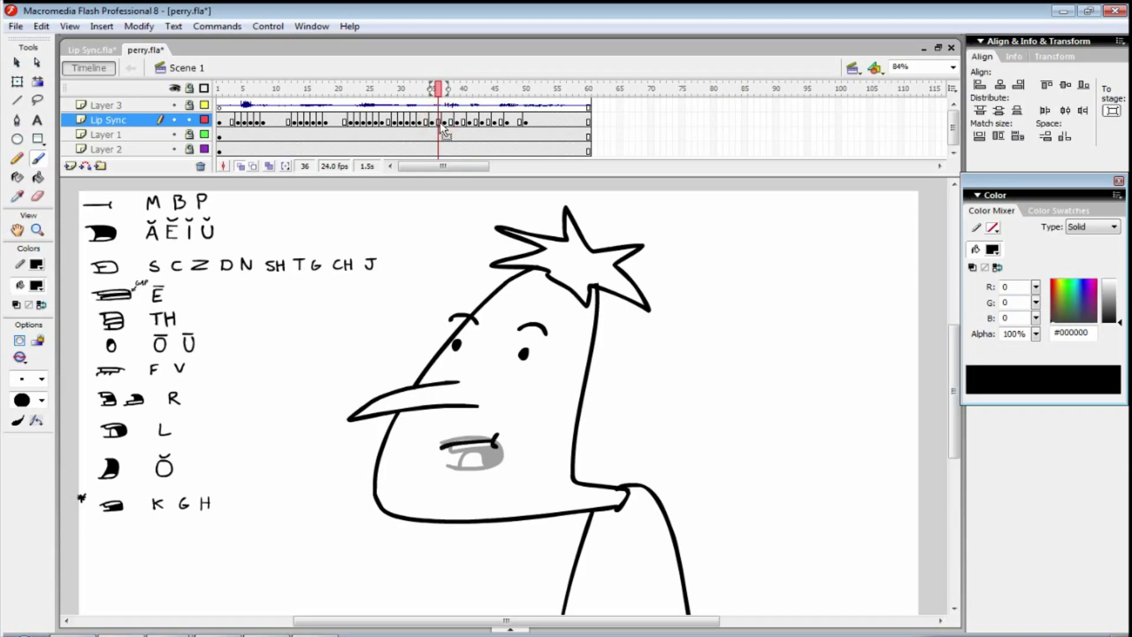
pyautogui.moveTo(441, 443)
pyautogui.mouseDown()
pyautogui.moveTo(487, 439)
pyautogui.moveTo(499, 450)
pyautogui.moveTo(446, 459)
pyautogui.mouseUp()
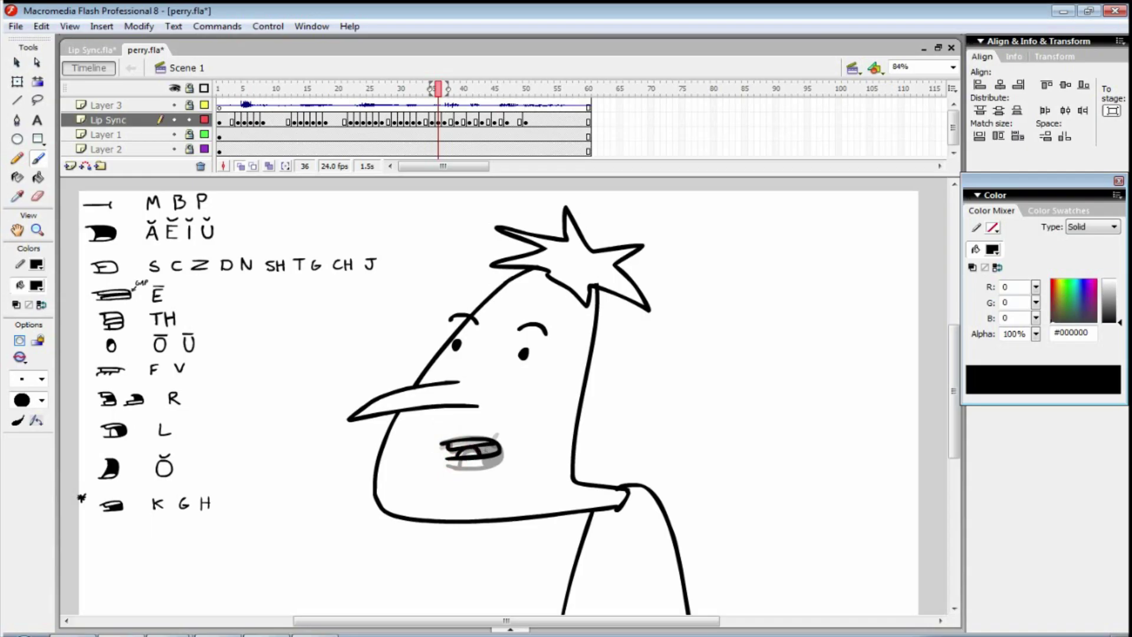
pyautogui.press('k')
# Step: Check the neighbouring frames, then draw an open mouth with lower teeth on a blank keyframe at frame 38, filled black
pyautogui.press(',')
pyautogui.press('.')
pyautogui.press('.')
pyautogui.press('.')
pyautogui.press('.')
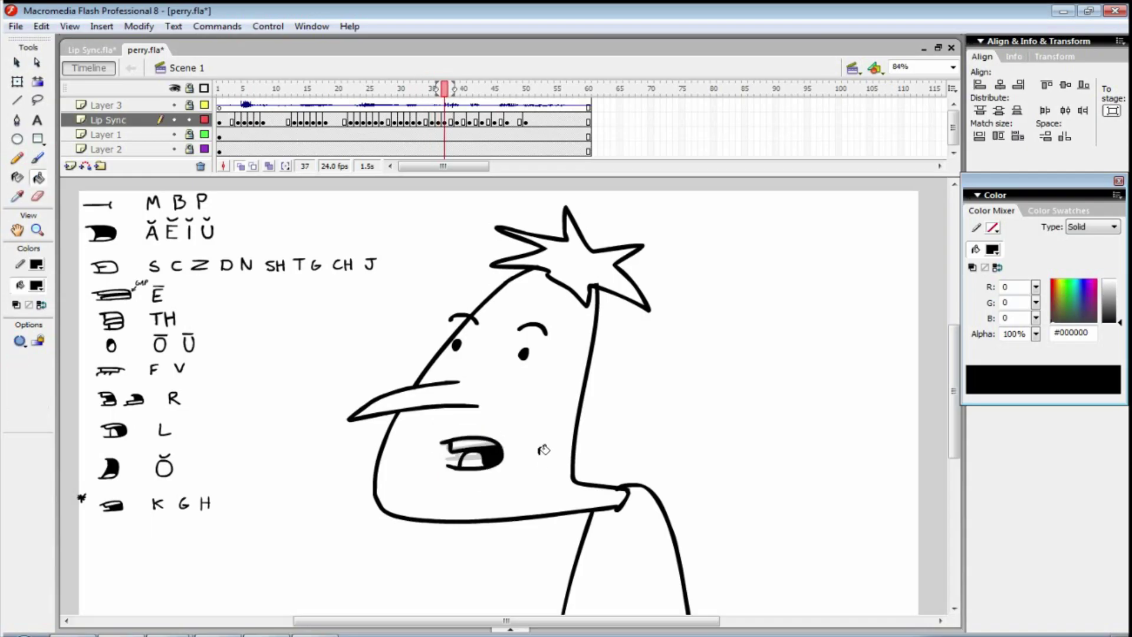
pyautogui.press(',')
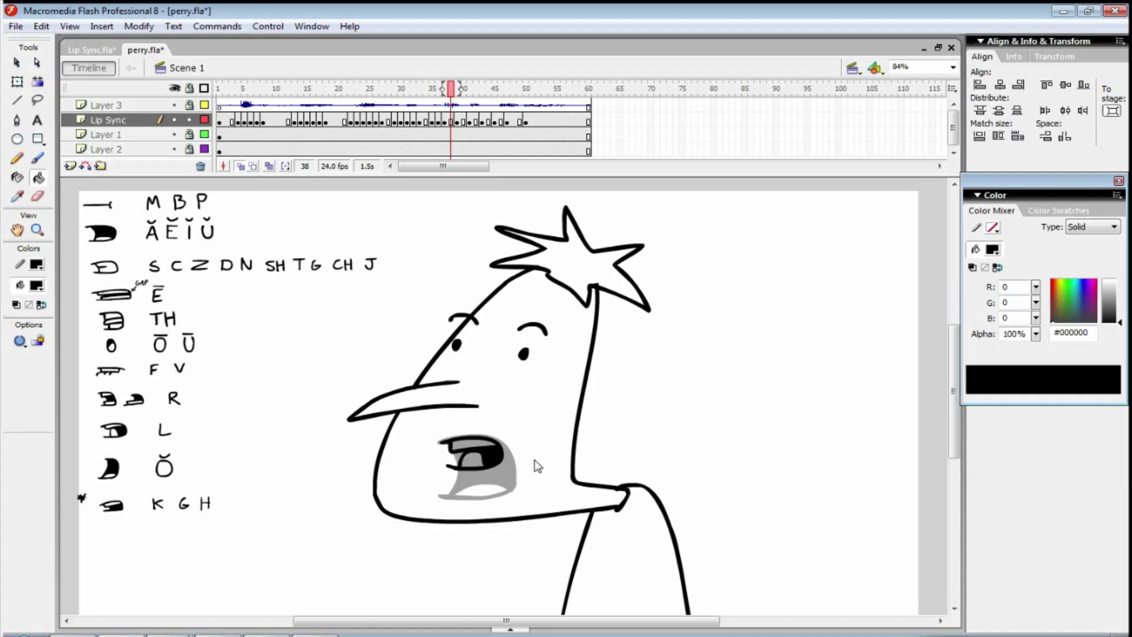
pyautogui.press('b')
pyautogui.moveTo(482, 436)
pyautogui.mouseDown()
pyautogui.moveTo(517, 487)
pyautogui.moveTo(440, 495)
pyautogui.mouseUp()
pyautogui.hotkey('ctrl', 'z')
pyautogui.moveTo(498, 444)
pyautogui.mouseDown()
pyautogui.moveTo(481, 490)
pyautogui.moveTo(440, 489)
pyautogui.mouseUp()
pyautogui.moveTo(448, 440)
pyautogui.mouseDown()
pyautogui.moveTo(458, 480)
pyautogui.moveTo(504, 485)
pyautogui.mouseUp()
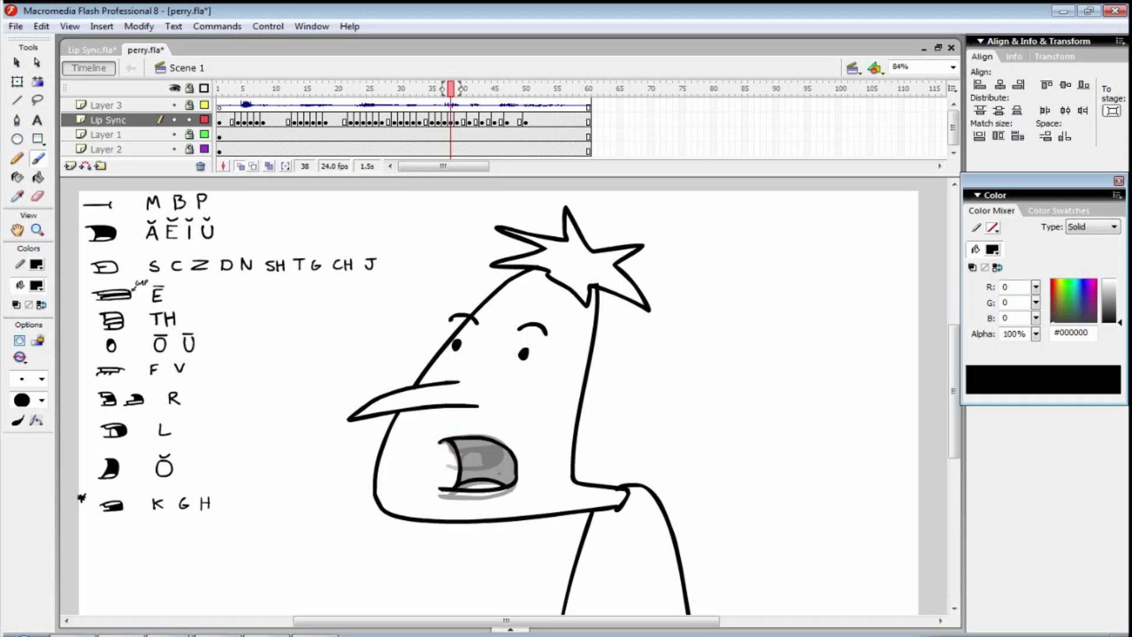
pyautogui.press('k')
pyautogui.click(507, 463)
# Step: Add a blank keyframe at frame 40 and draw a half-open in-between mouth with lower teeth, filled black
pyautogui.press('.')
pyautogui.press('.')
pyautogui.press('.')
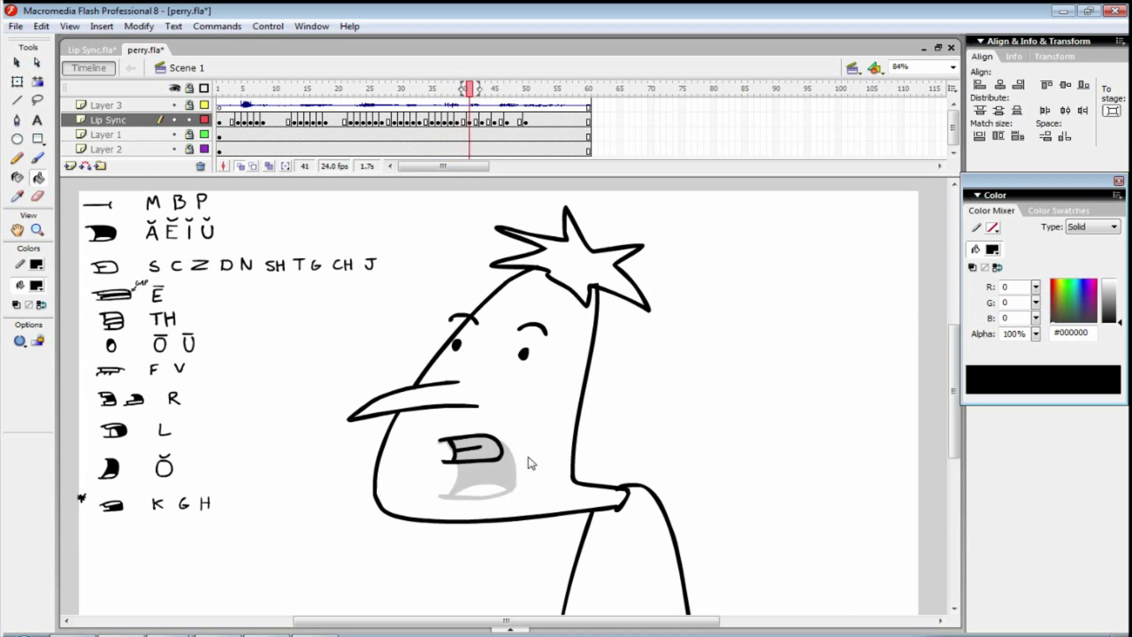
pyautogui.press(',')
pyautogui.press('F7')
pyautogui.press('b')
pyautogui.moveTo(438, 442)
pyautogui.mouseDown()
pyautogui.moveTo(516, 463)
pyautogui.moveTo(443, 475)
pyautogui.moveTo(506, 470)
pyautogui.mouseUp()
pyautogui.hotkey('ctrl', 'z')
pyautogui.press('k')
pyautogui.click(480, 455)
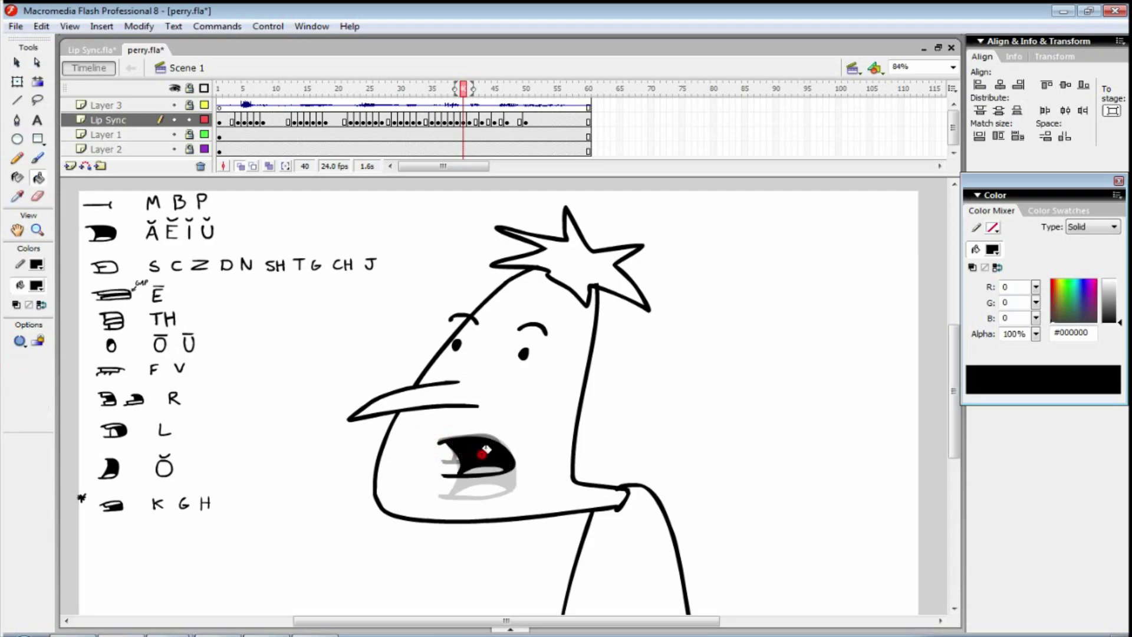
# Step: Add a blank keyframe at frame 42 and draw an in-between mouth linking the toothed shape to the wide-open shape
pyautogui.press('.')
pyautogui.press('.')
pyautogui.press('.')
pyautogui.press(',')
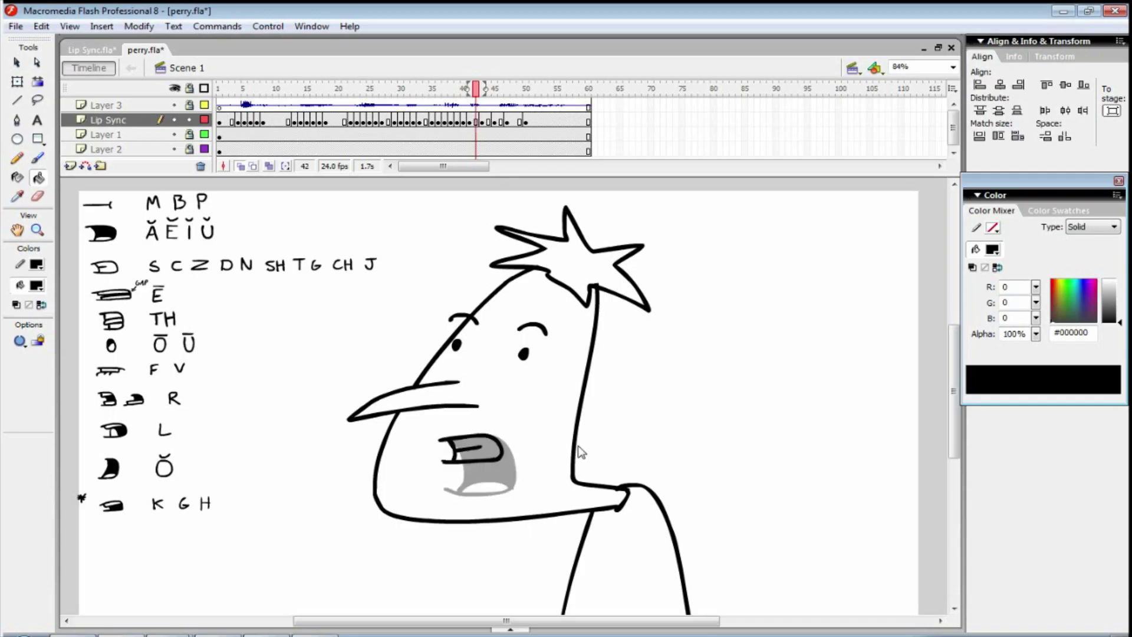
pyautogui.press(',')
pyautogui.press('.')
pyautogui.press('b')
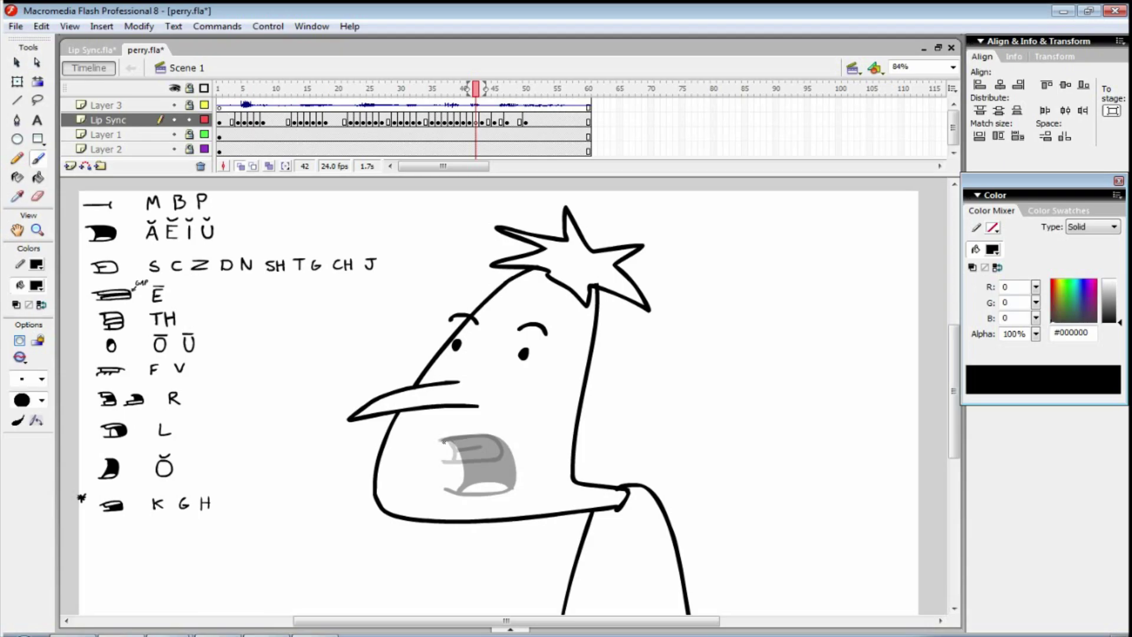
pyautogui.moveTo(442, 439)
pyautogui.mouseDown()
pyautogui.moveTo(479, 440)
pyautogui.moveTo(508, 460)
pyautogui.moveTo(439, 465)
pyautogui.moveTo(484, 449)
pyautogui.mouseUp()
# Step: Check the neighbouring frames, then draw a wide-open mouth with lower teeth on a blank keyframe at frame 44, filled black
pyautogui.press(',')
pyautogui.press(',')
pyautogui.press('.')
pyautogui.press('.')
pyautogui.press('.')
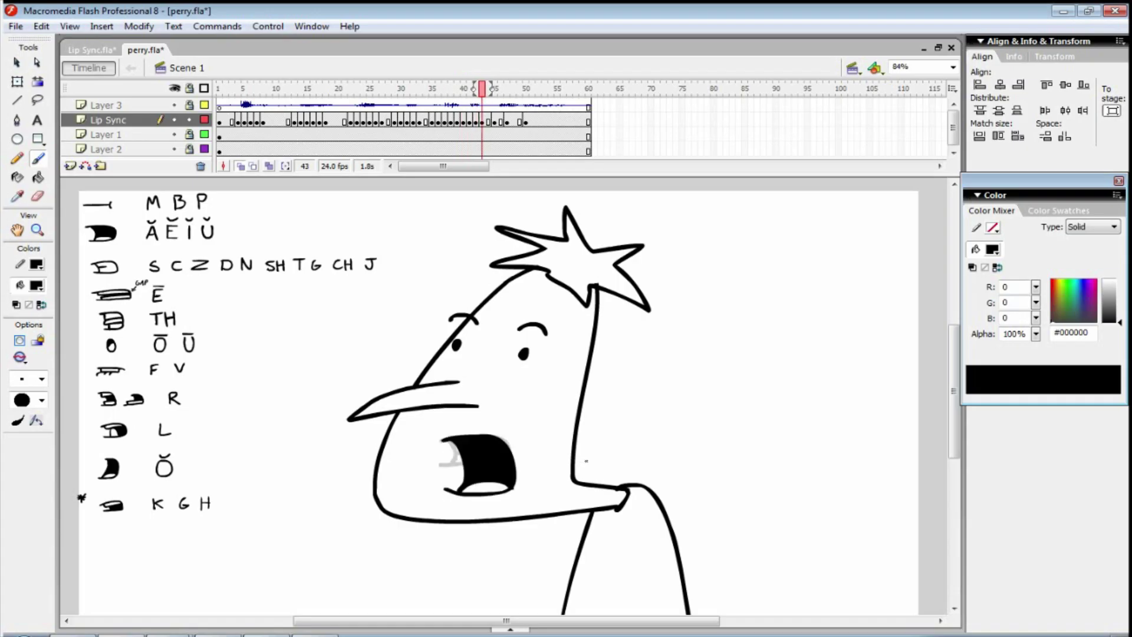
pyautogui.press('.')
pyautogui.moveTo(445, 439)
pyautogui.mouseDown()
pyautogui.moveTo(484, 438)
pyautogui.moveTo(517, 466)
pyautogui.moveTo(504, 497)
pyautogui.moveTo(451, 440)
pyautogui.moveTo(461, 498)
pyautogui.mouseUp()
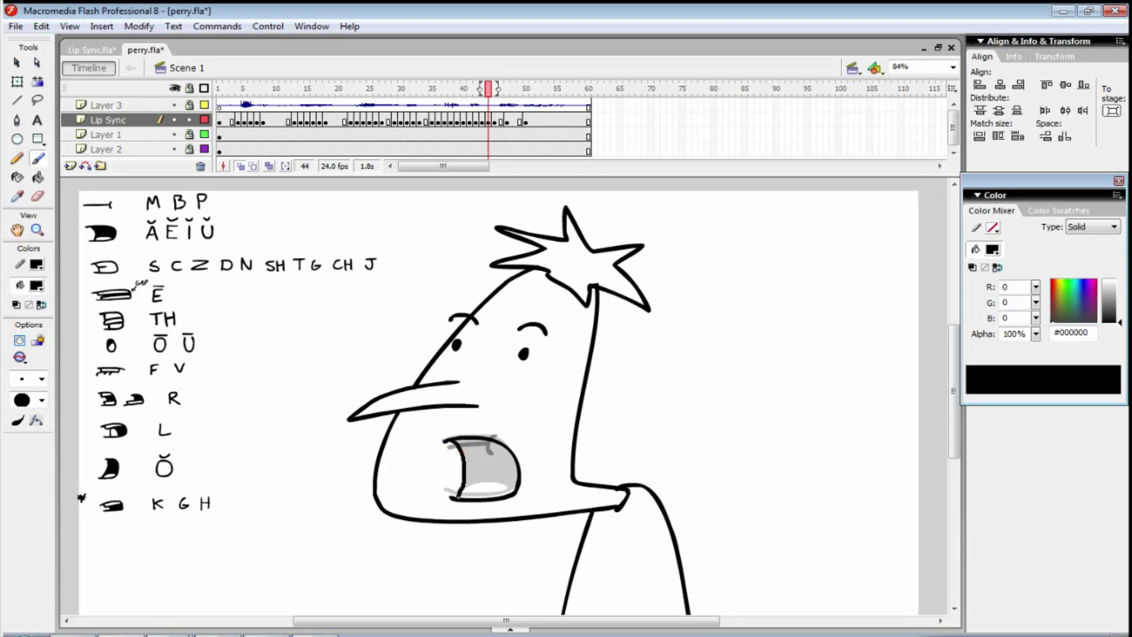
pyautogui.press('k')
pyautogui.click(496, 465)
# Step: Add a blank keyframe at frame 46 and draw a closed in-between mouth line, undoing the last strokes
pyautogui.press('.')
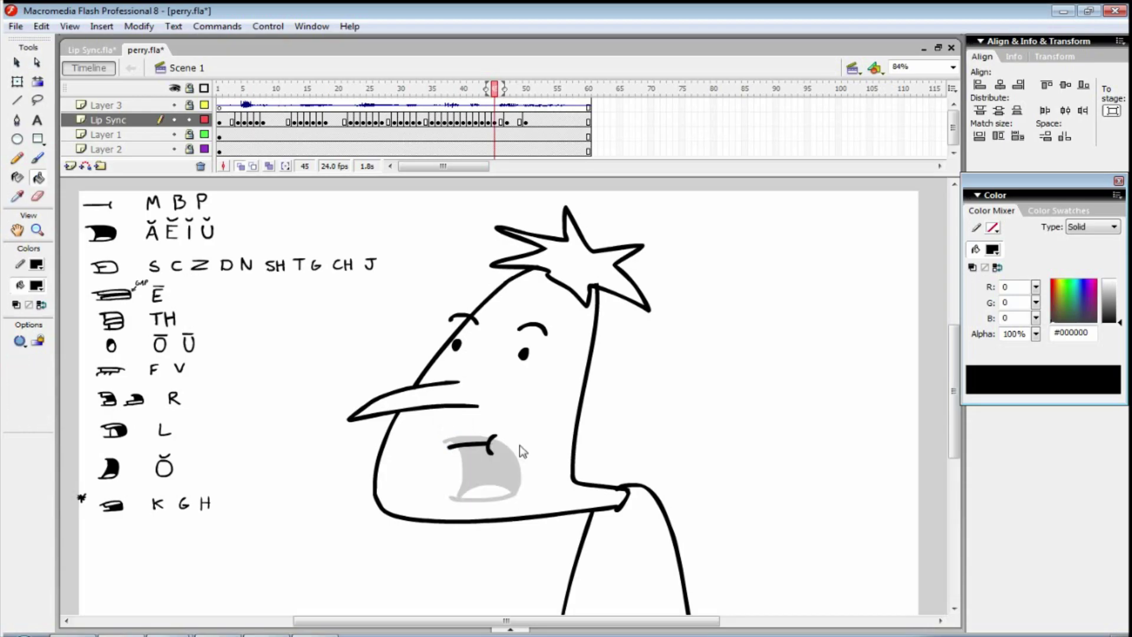
pyautogui.press('.')
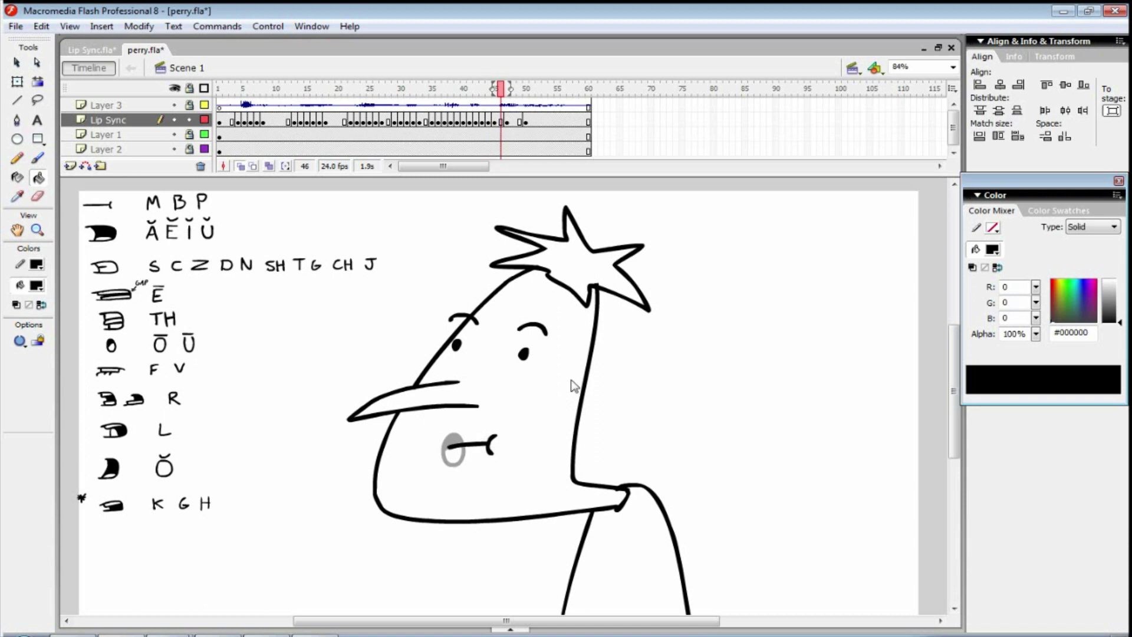
pyautogui.press('b')
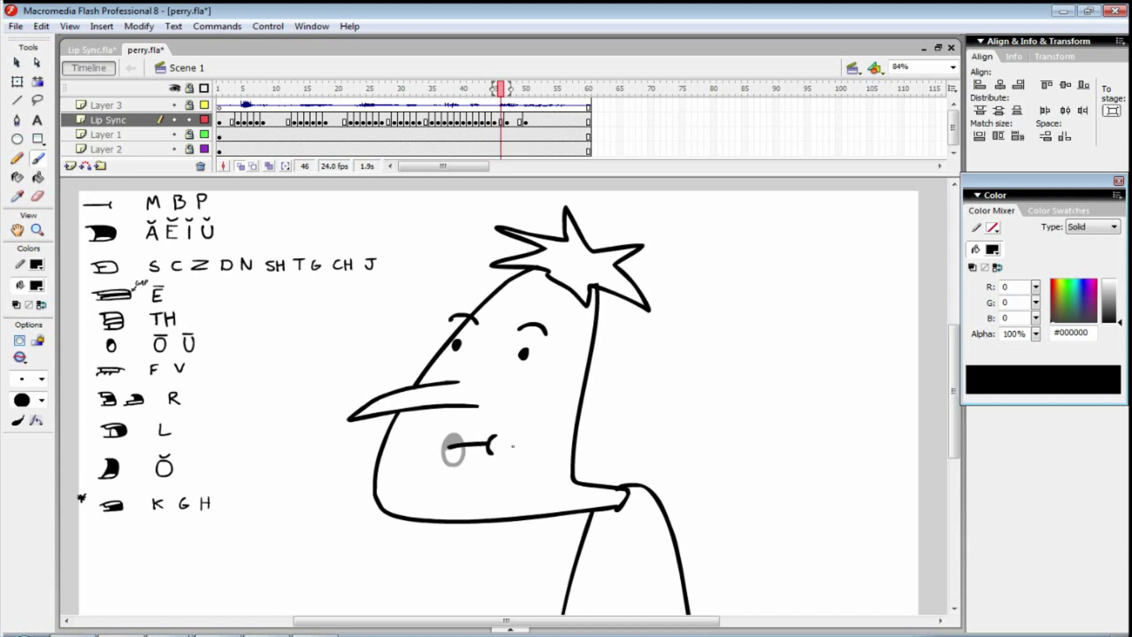
pyautogui.press(',')
pyautogui.press('.')
pyautogui.press('F7')
pyautogui.press('v')
pyautogui.press('b')
pyautogui.moveTo(449, 447); pyautogui.dragTo(486, 451)
pyautogui.hotkey('ctrl', 'z')
pyautogui.hotkey('ctrl', 'z')
# Step: Compare frames 45 to 47, then draw a smaller black-filled O mouth on a blank keyframe at frame 48
pyautogui.press(',')
pyautogui.press(',')
pyautogui.press('.')
pyautogui.press('.')
pyautogui.press('.')
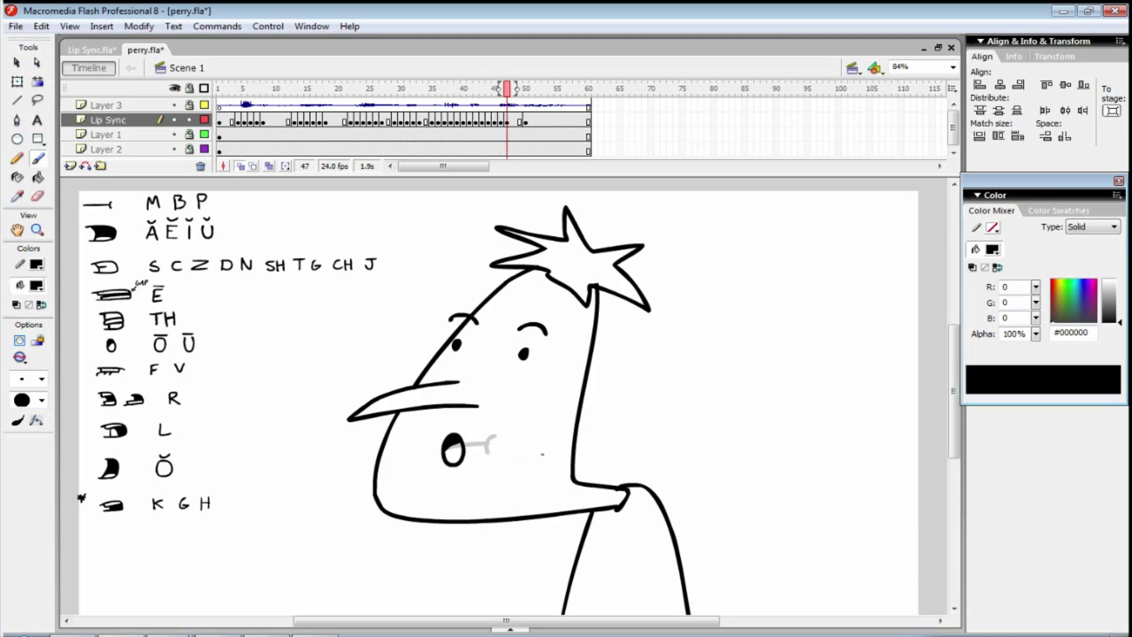
pyautogui.press(',')
pyautogui.press('.')
pyautogui.press(',')
pyautogui.press('.')
pyautogui.press('.')
pyautogui.press('n')
pyautogui.press('b')
pyautogui.moveTo(446, 441); pyautogui.dragTo(451, 437)
pyautogui.press('e')
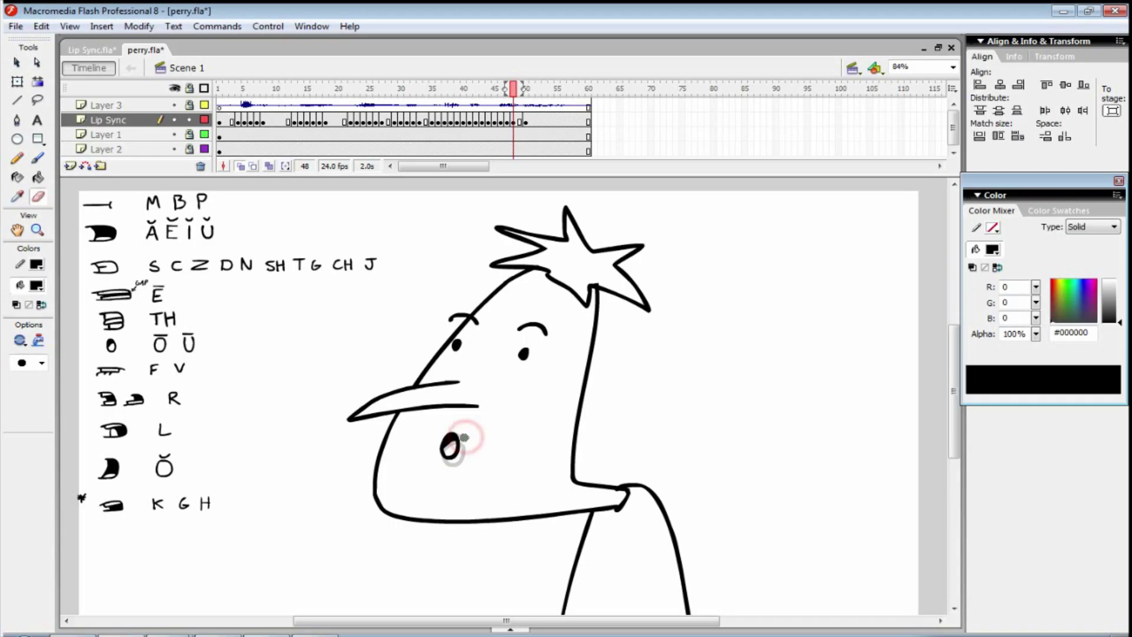
# Step: Draw a still smaller O mouth on a blank keyframe at frame 49, filled black
pyautogui.press('.')
pyautogui.press('b')
pyautogui.moveTo(447, 439); pyautogui.dragTo(443, 439)
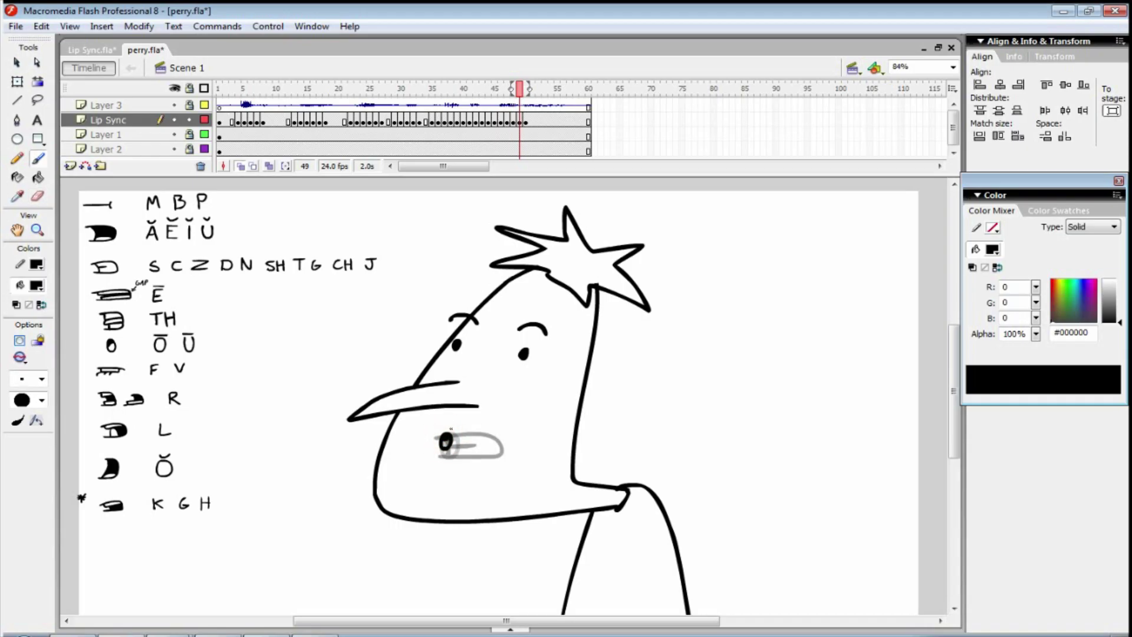
# Step: Draw a slightly flatter mouth with clenched teeth on a blank keyframe at frame 51
pyautogui.press('.')
pyautogui.press('.')
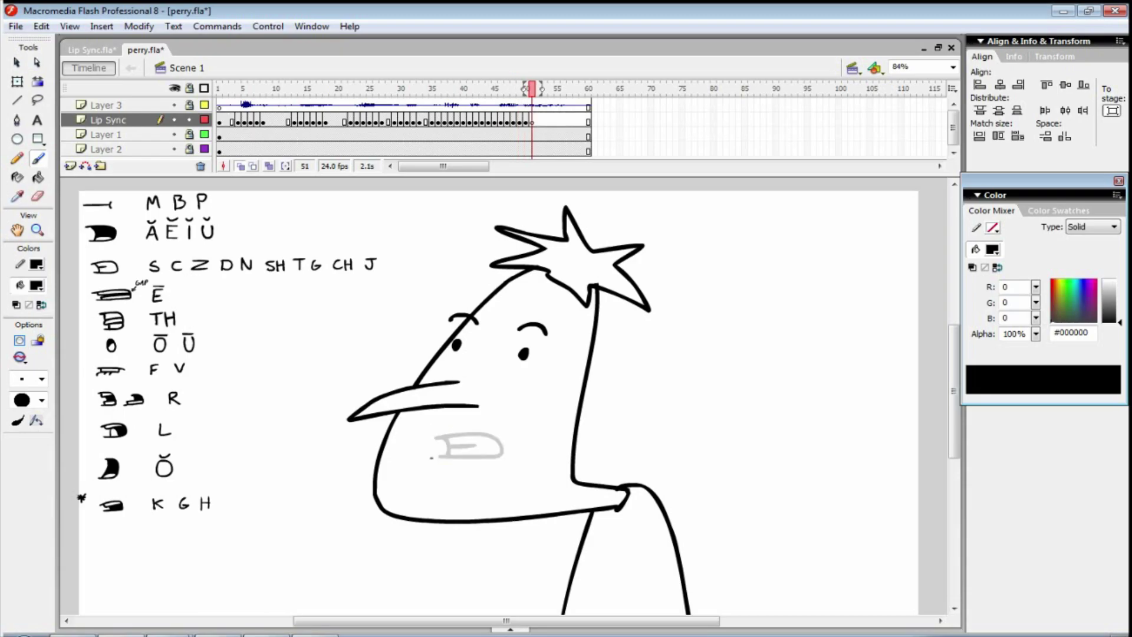
pyautogui.moveTo(439, 436)
pyautogui.mouseDown()
pyautogui.moveTo(501, 439)
pyautogui.moveTo(438, 447)
pyautogui.moveTo(475, 447)
pyautogui.mouseUp()
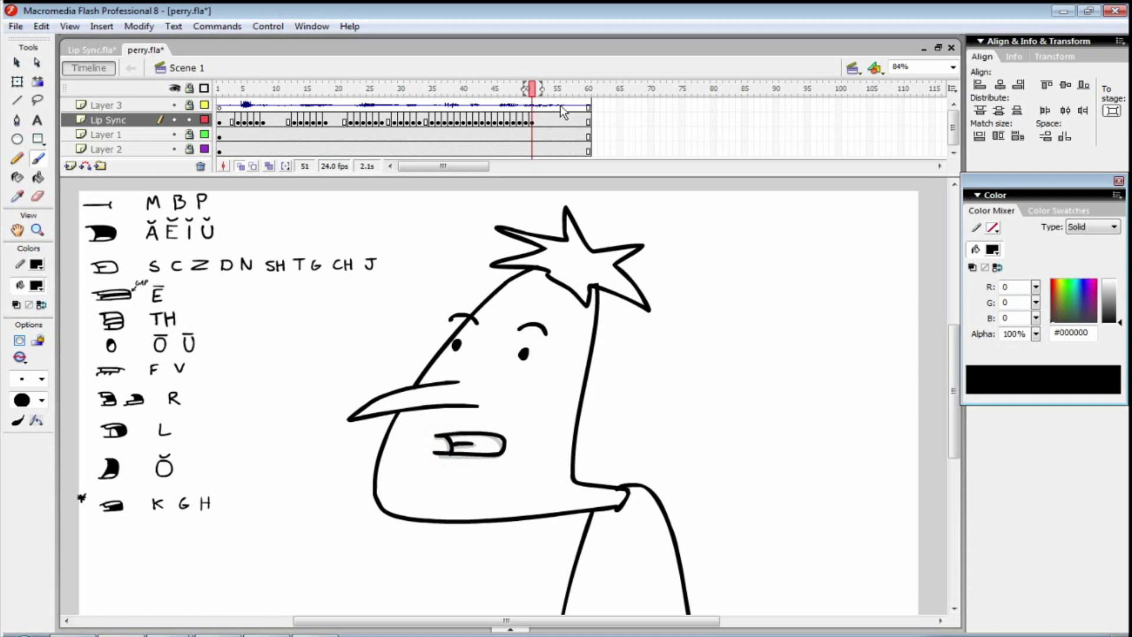
# Step: Mark the audio on Layer 3 from frame 50 to 57, then play the end of the lip sync from frame 49
pyautogui.click(526, 117)
pyautogui.click(525, 106)
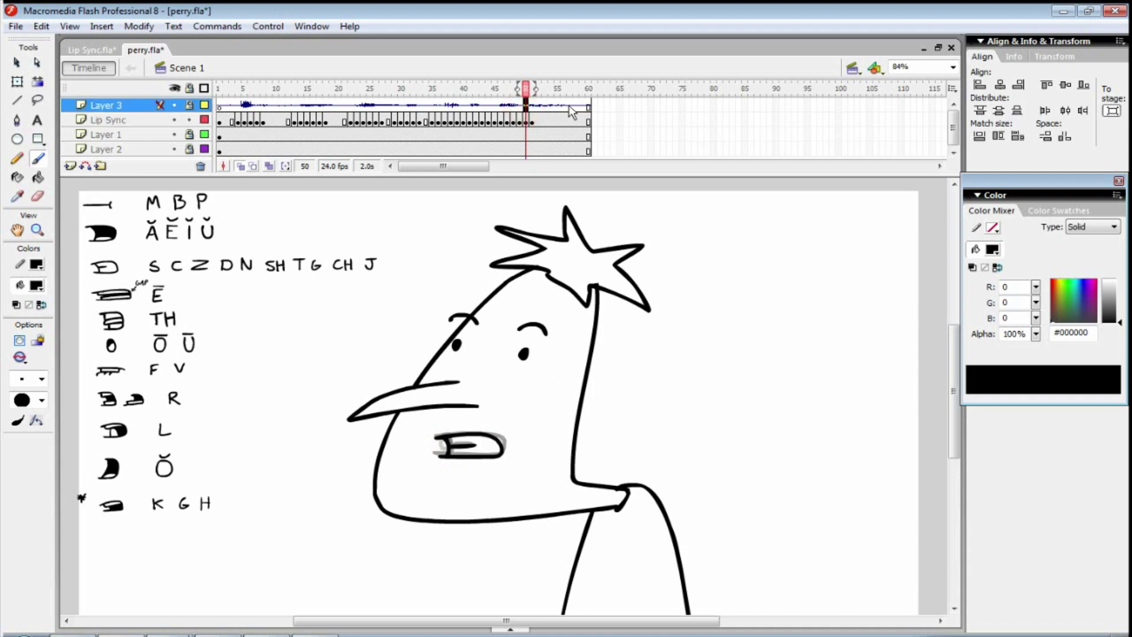
pyautogui.keyDown('shift'); pyautogui.click(572, 108); pyautogui.keyUp('shift')
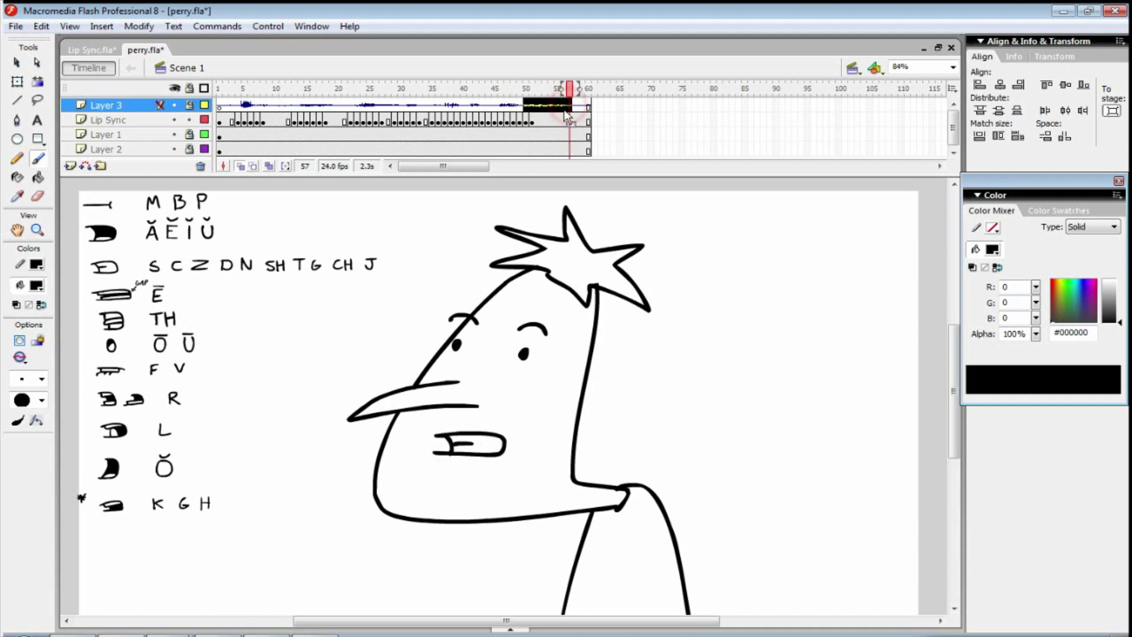
pyautogui.click(532, 121)
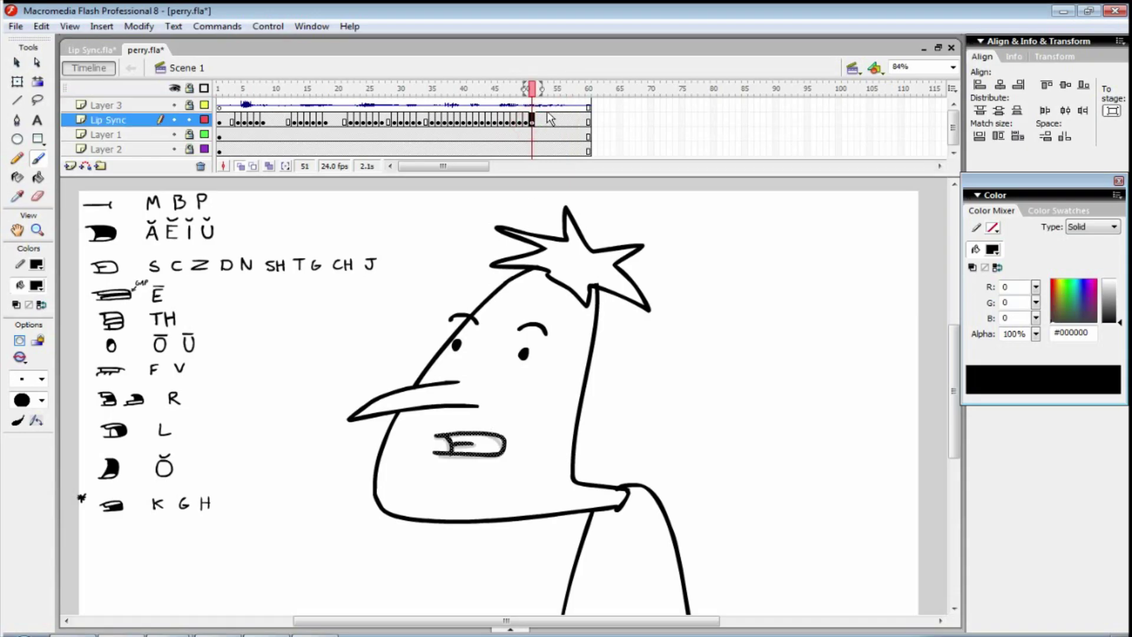
pyautogui.moveTo(532, 121); pyautogui.dragTo(563, 120)
pyautogui.click(521, 122)
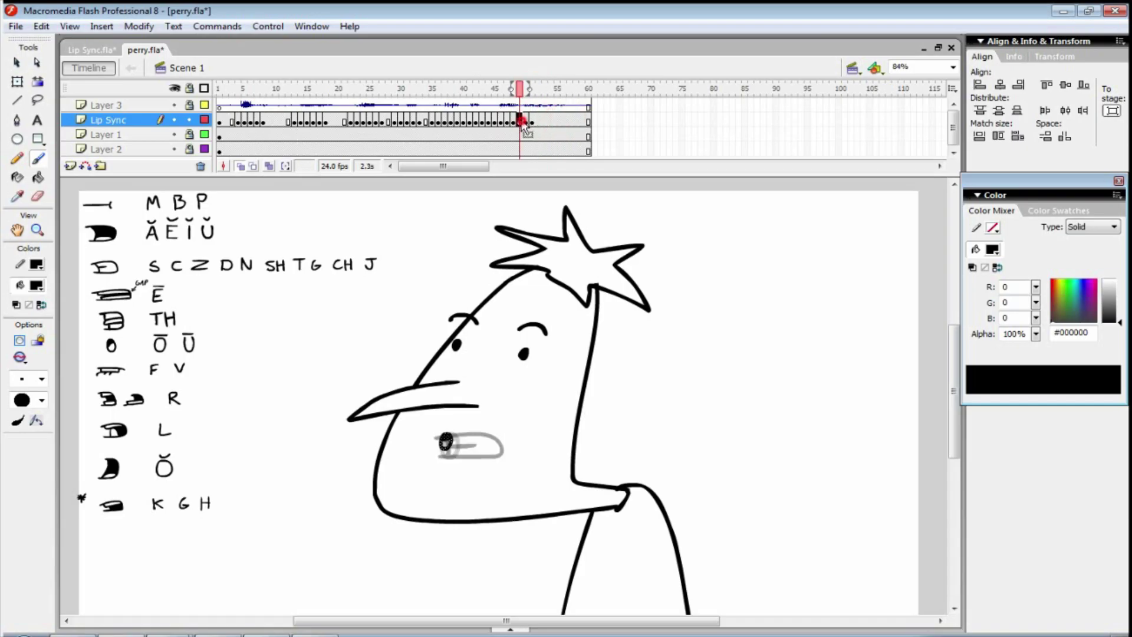
pyautogui.press('Return')
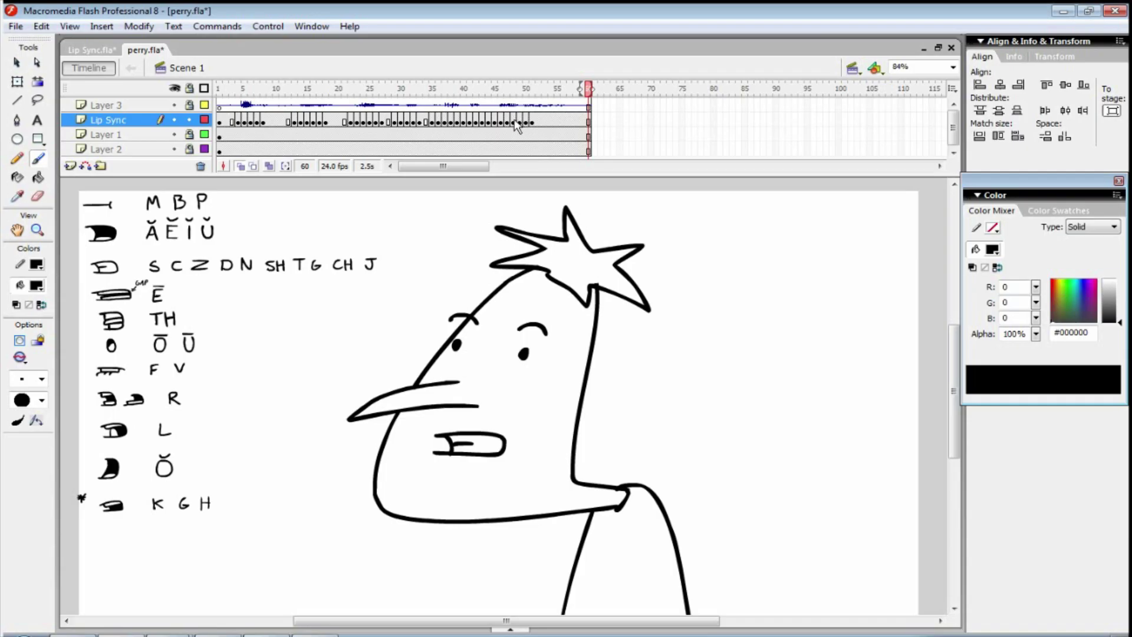
# Step: Move the last two mouth keyframes on the Lip Sync layer from frames 50 and 51 to frames 52 and 53
pyautogui.moveTo(516, 122); pyautogui.dragTo(507, 124)
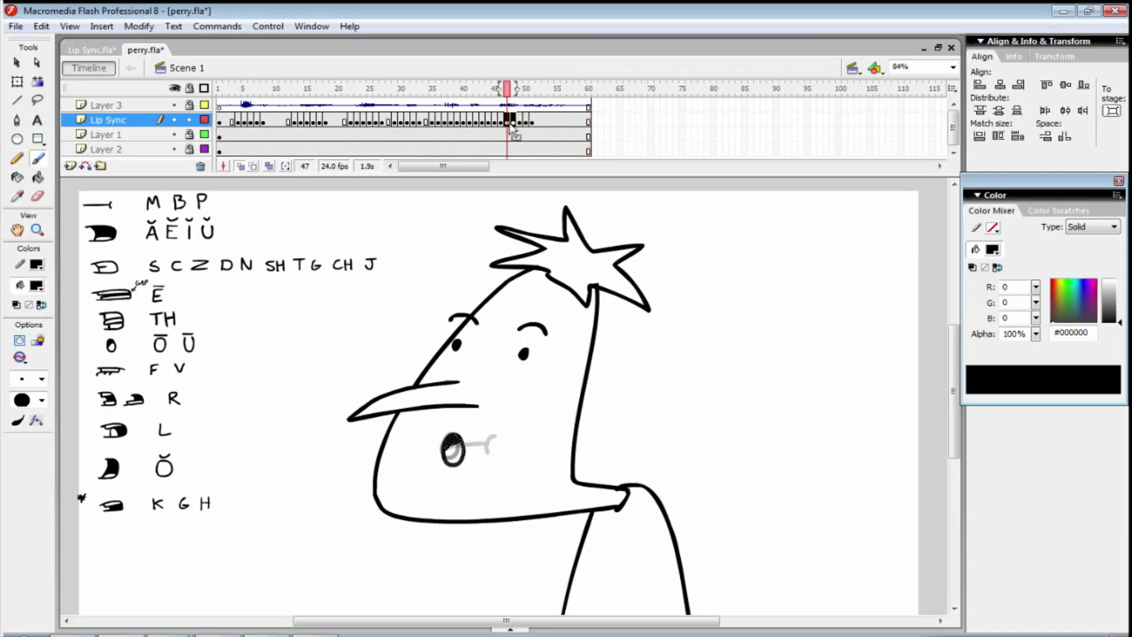
pyautogui.press('.')
pyautogui.press('.')
pyautogui.press('.')
pyautogui.moveTo(525, 122); pyautogui.dragTo(540, 125)
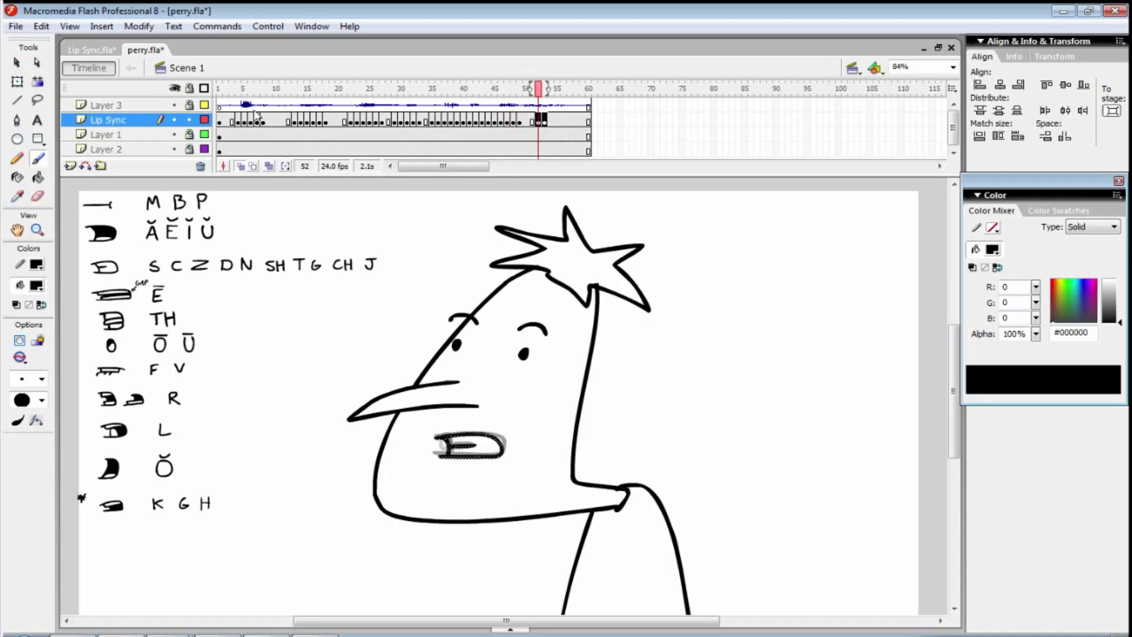
# Step: Replay the lip sync from frame 2, then step through the mouth shapes from frame 2 to frame 22
pyautogui.click(228, 124)
pyautogui.press('Return')
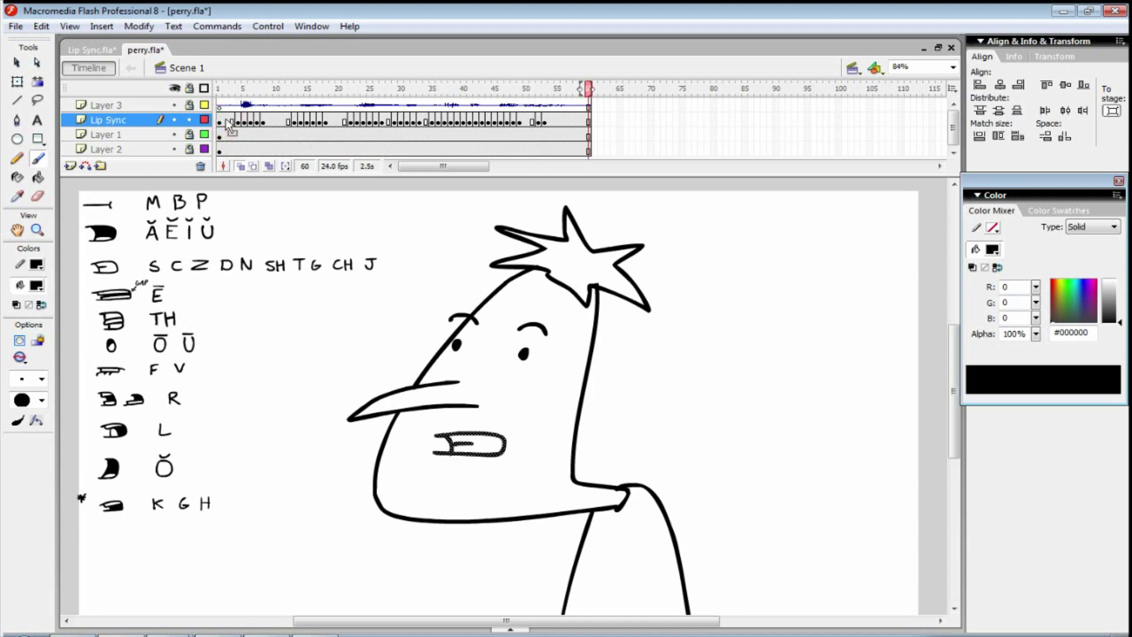
pyautogui.click(226, 122)
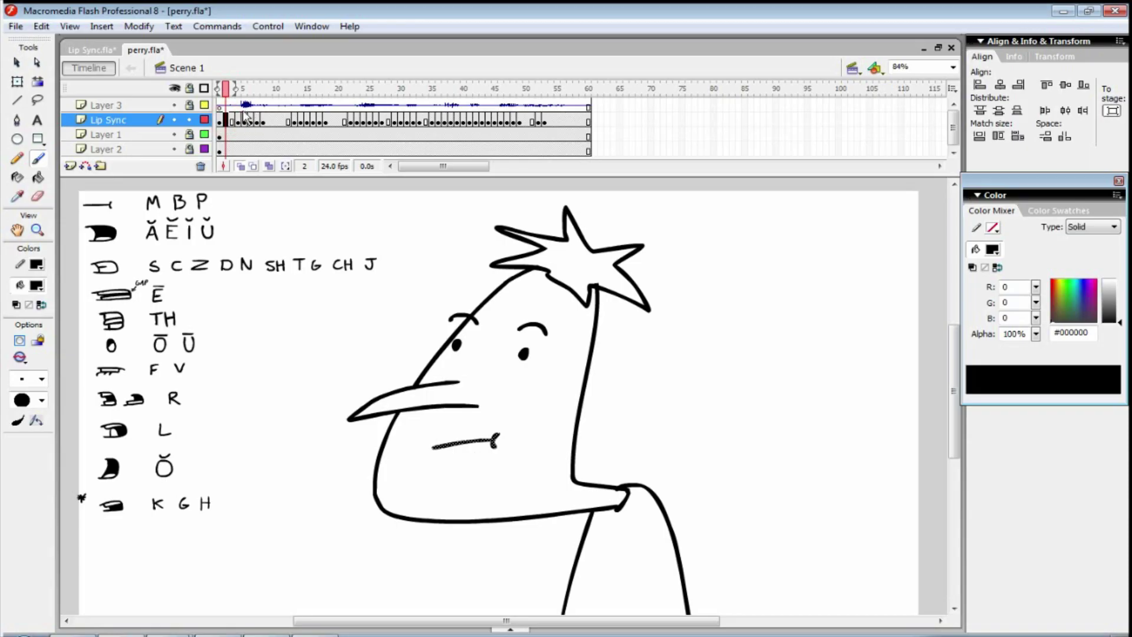
pyautogui.press('.')
pyautogui.press('.')
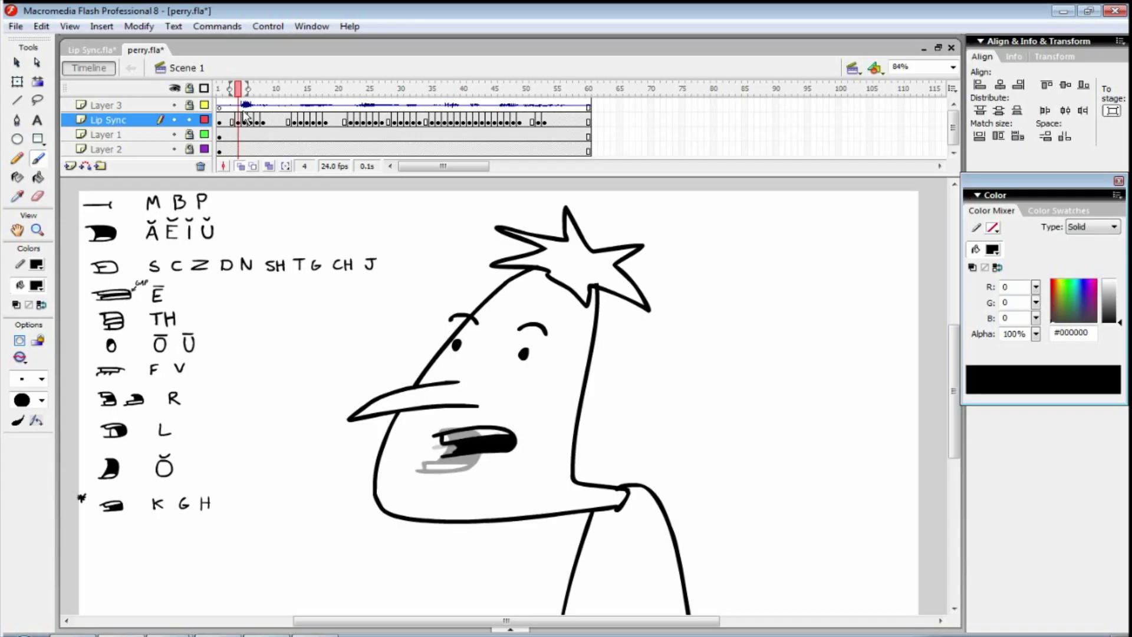
pyautogui.press(',')
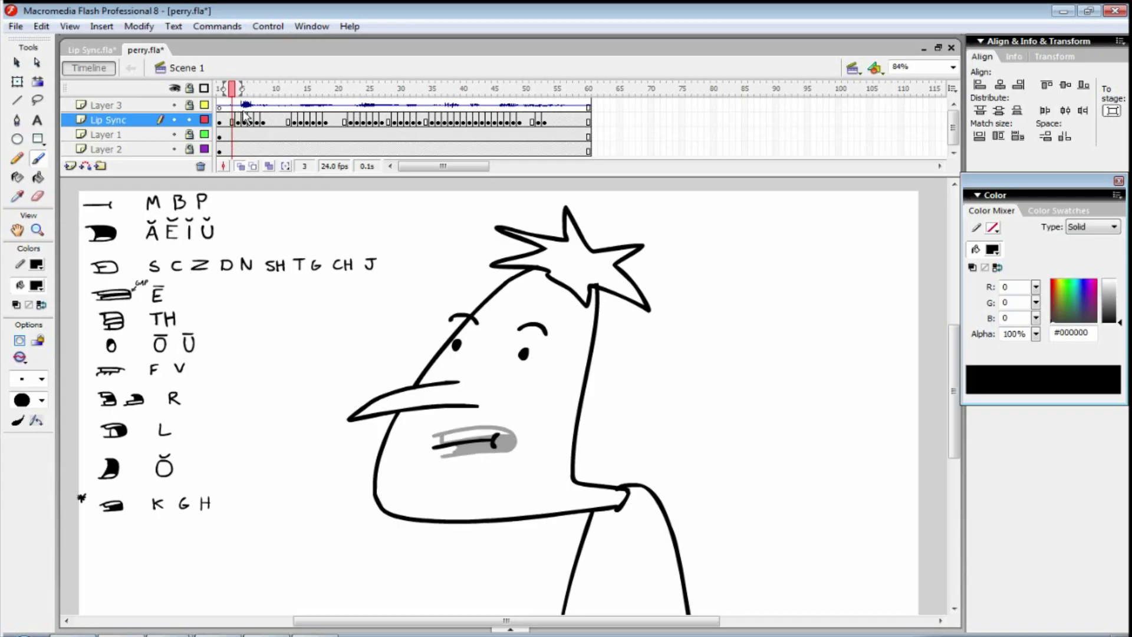
pyautogui.press(',')
pyautogui.press('.')
pyautogui.press('.')
pyautogui.press('.')
pyautogui.press('.')
pyautogui.press('.')
pyautogui.press('.')
pyautogui.press('.')
pyautogui.press('.')
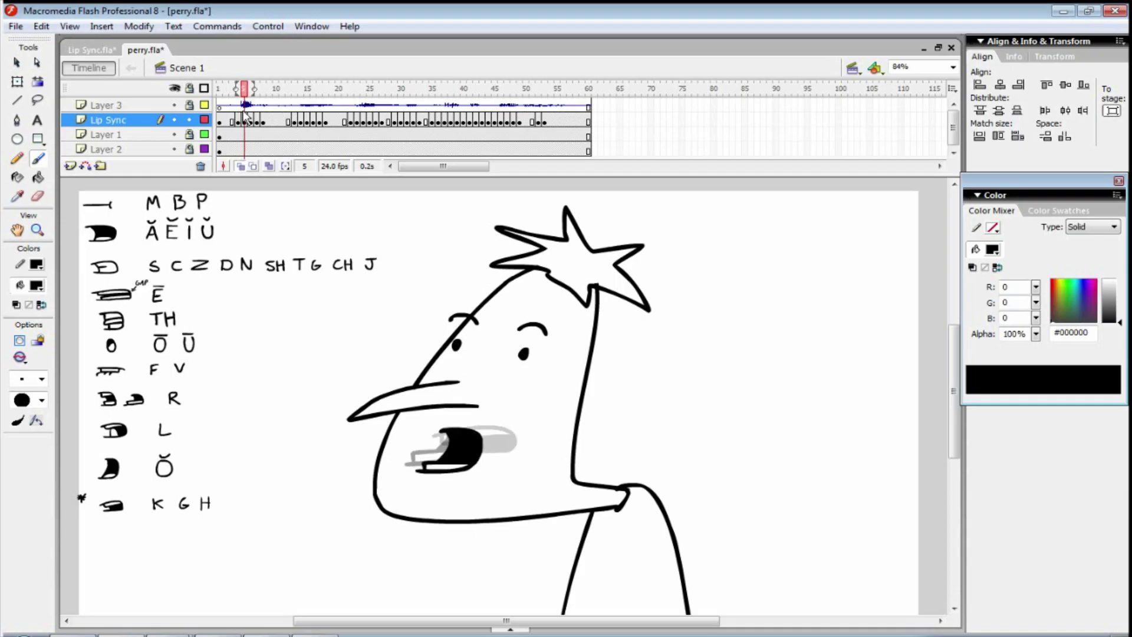
pyautogui.press('.')
pyautogui.press('.')
pyautogui.press('.')
pyautogui.press('.')
pyautogui.press('.')
pyautogui.press('.')
pyautogui.press('.')
pyautogui.press('.')
pyautogui.press('.')
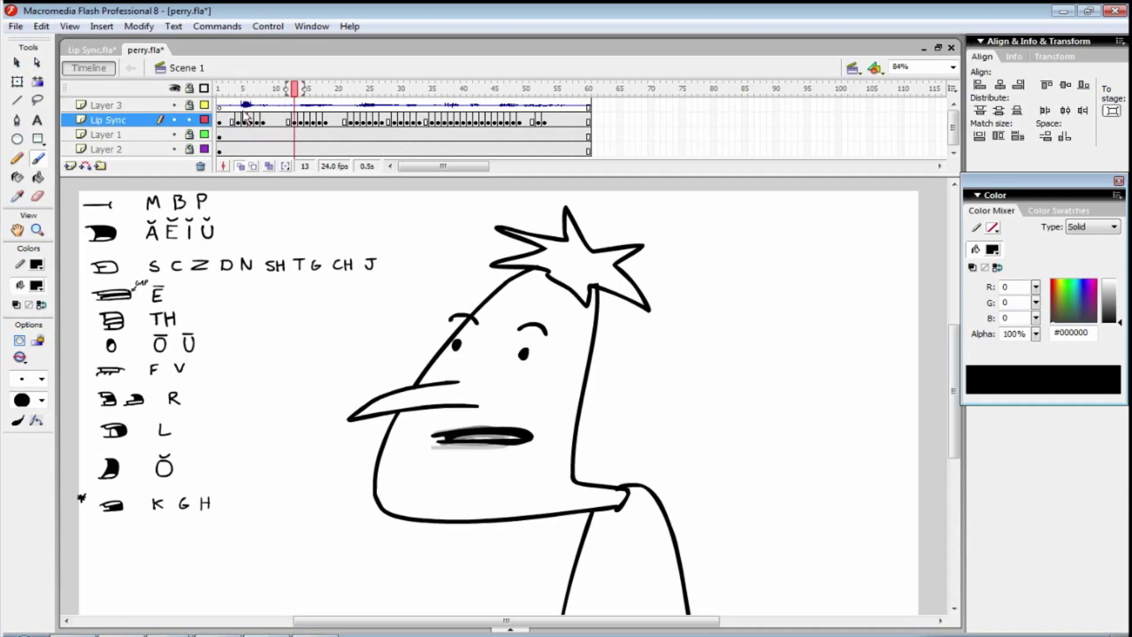
pyautogui.press('.')
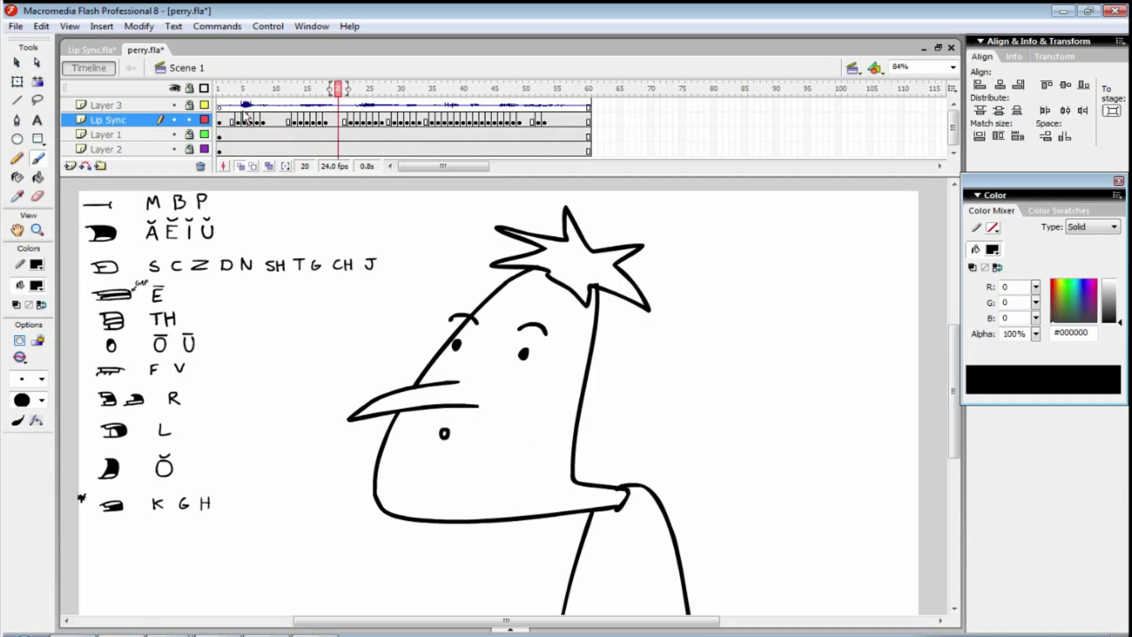
pyautogui.press(',')
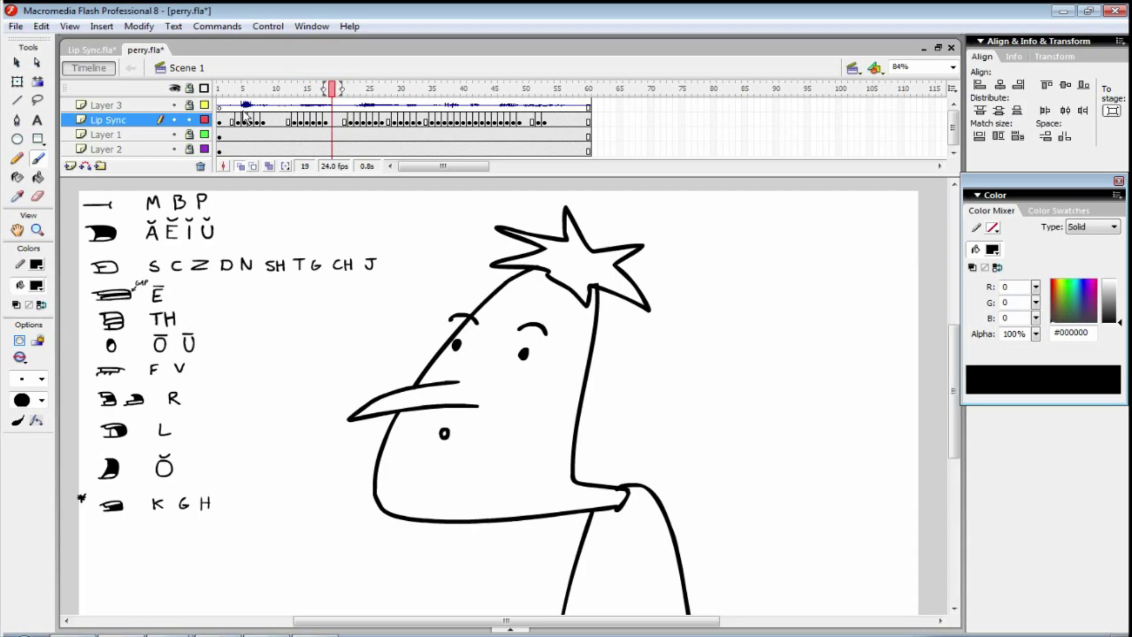
pyautogui.press('.')
pyautogui.press('.')
pyautogui.press('.')
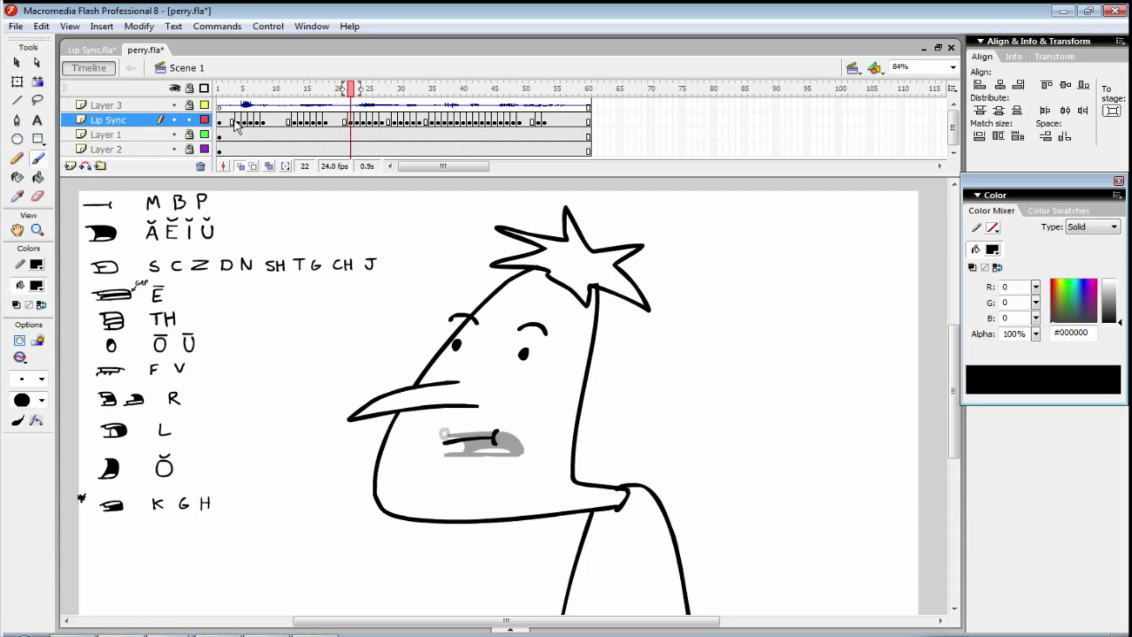
# Step: Step back and forth through frames 1 to 4 to examine how the mouth opens on the first sound
pyautogui.click(225, 121)
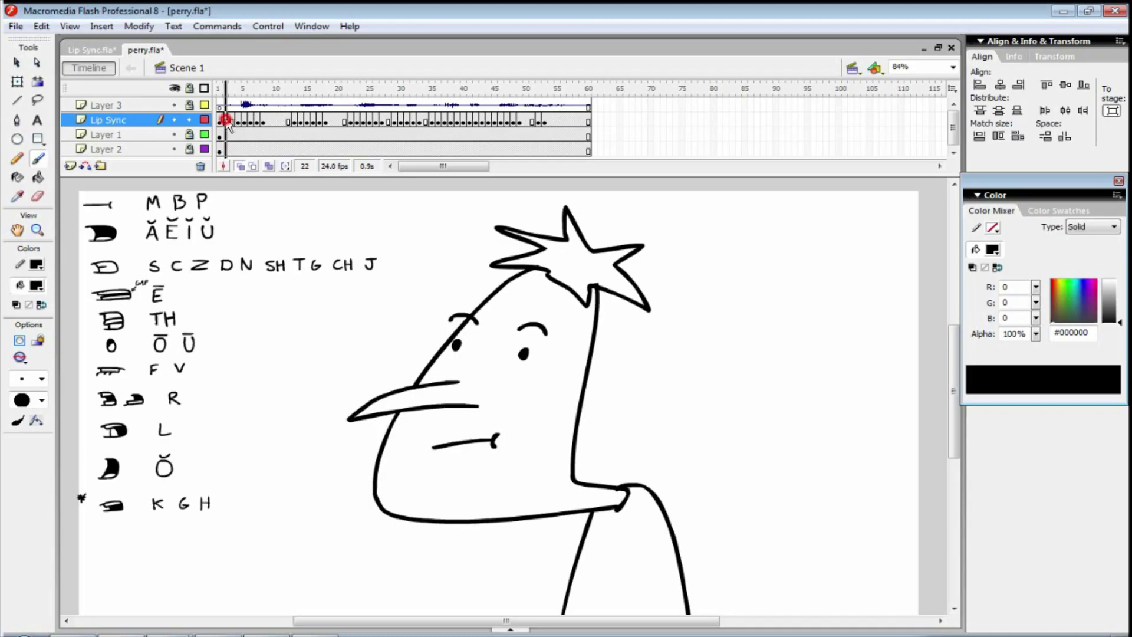
pyautogui.press('.')
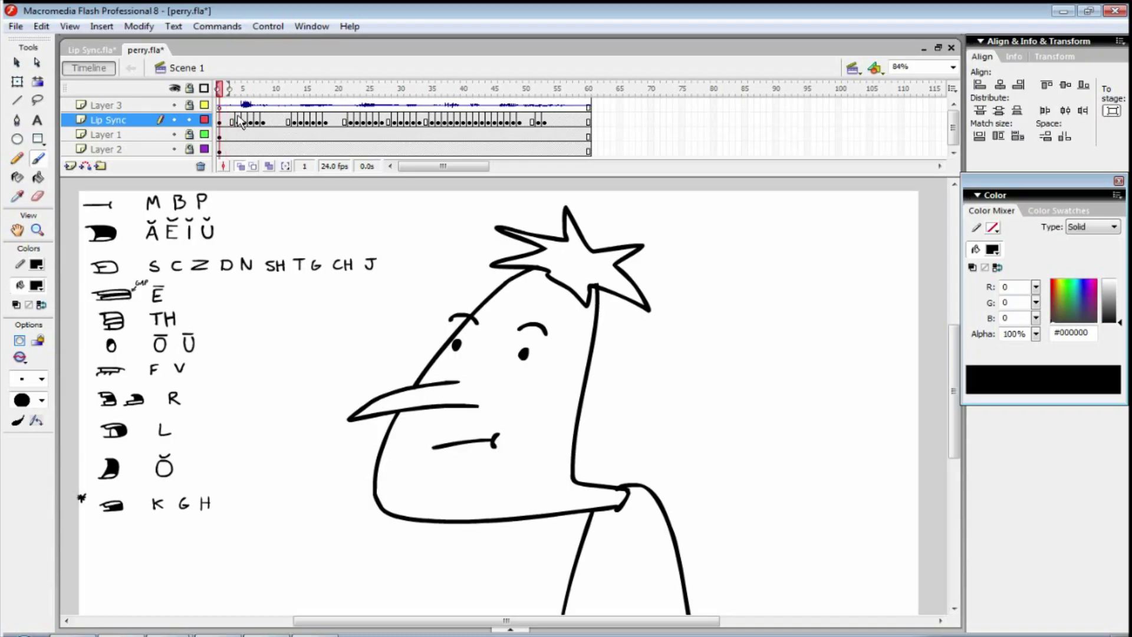
pyautogui.press('.')
pyautogui.press('.')
pyautogui.press('.')
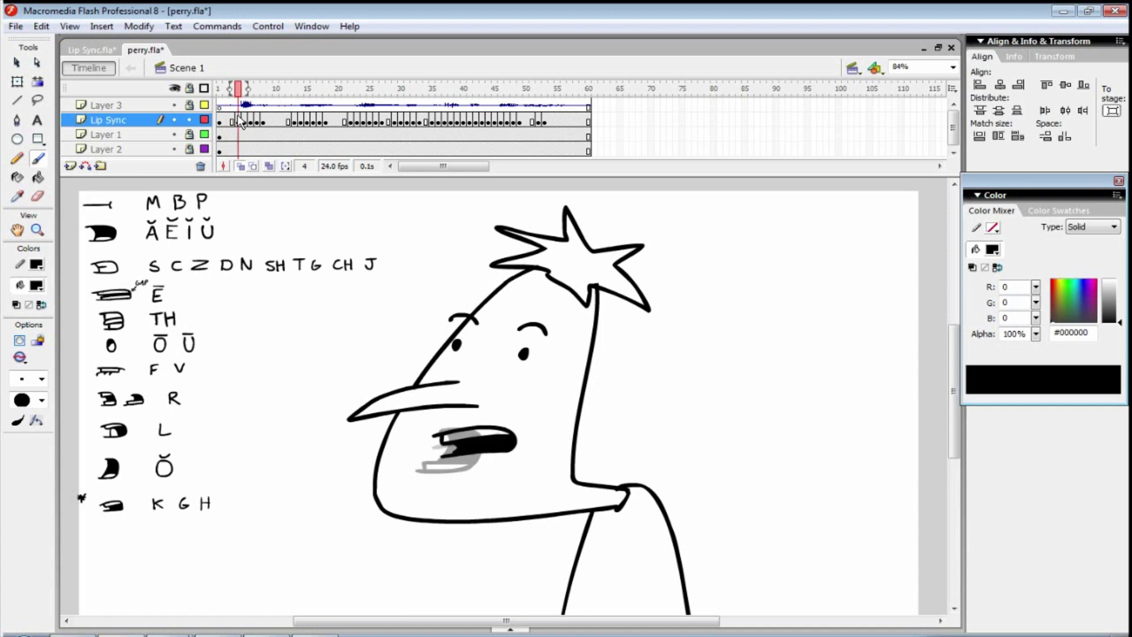
pyautogui.press(',')
pyautogui.press('.')
pyautogui.press(',')
pyautogui.press(',')
pyautogui.press(',')
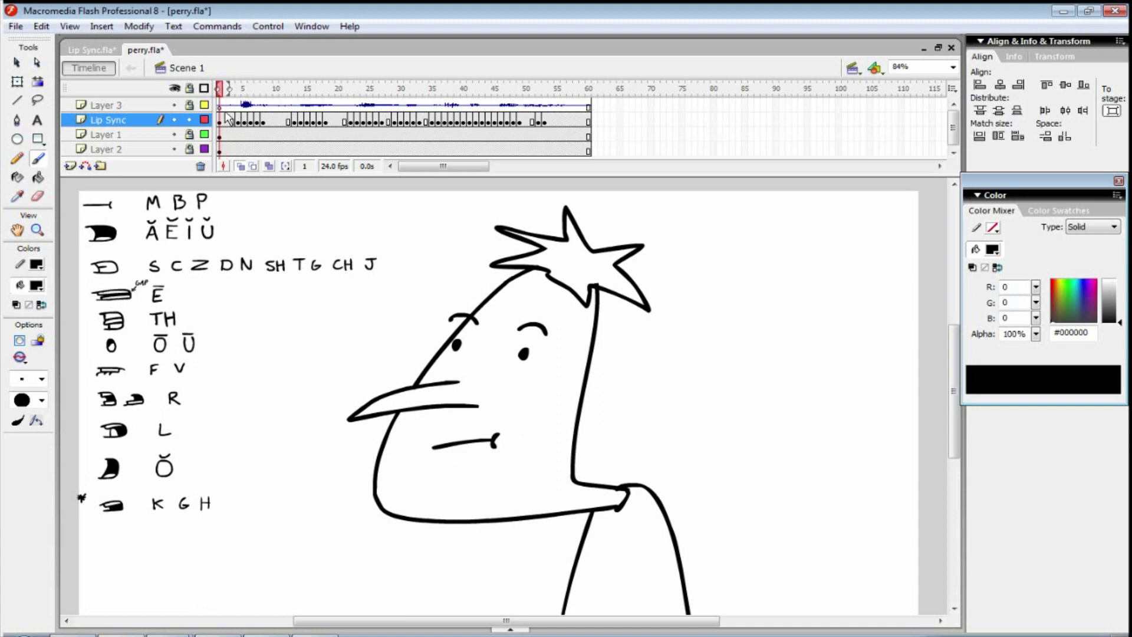
pyautogui.press('.')
pyautogui.press('.')
pyautogui.press('.')
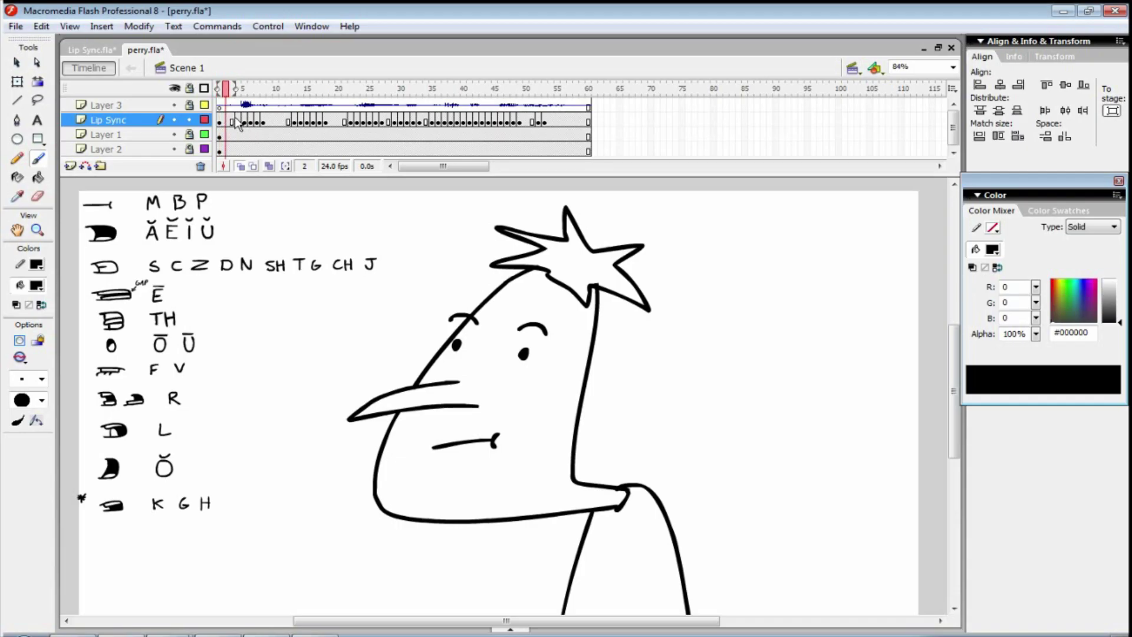
# Step: Highlight the mouth frames on the Lip Sync layer up to frame 57, then scrub from frame 1 to frame 15
pyautogui.keyDown('shift'); pyautogui.click(570, 121); pyautogui.keyUp('shift')
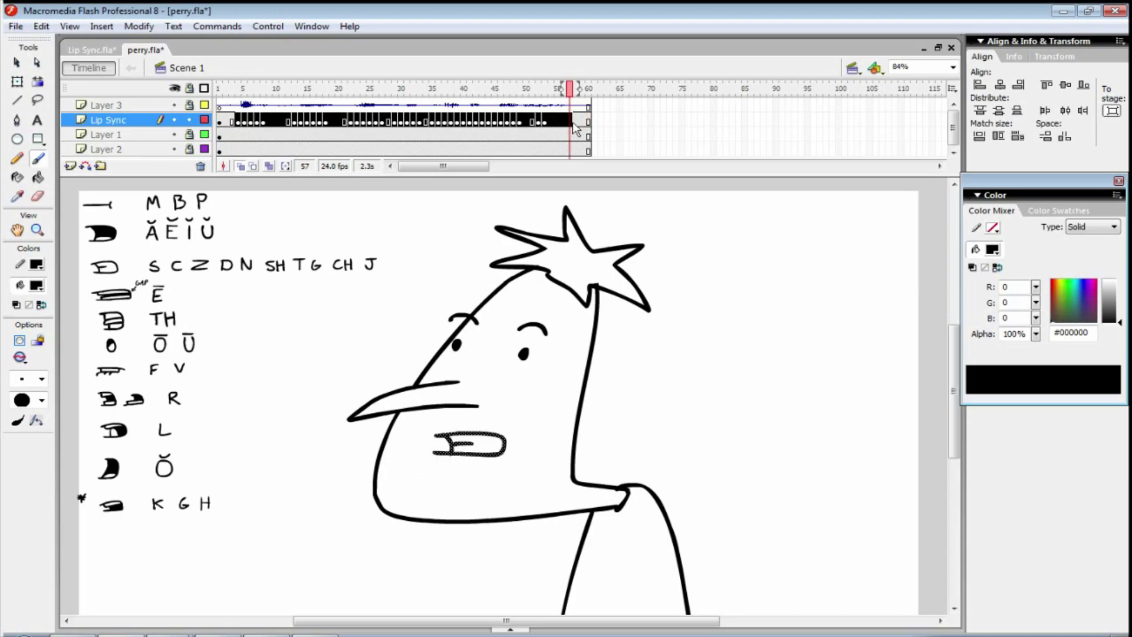
pyautogui.click(228, 119)
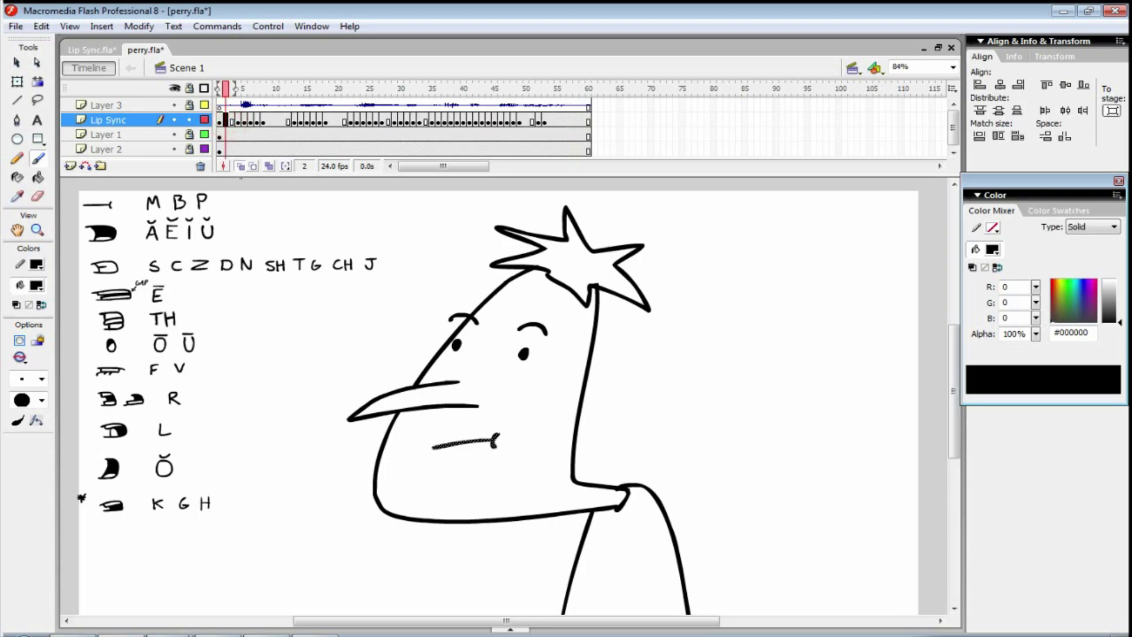
pyautogui.press('.')
pyautogui.press(',')
pyautogui.press(',')
pyautogui.moveTo(219, 89); pyautogui.dragTo(307, 88)
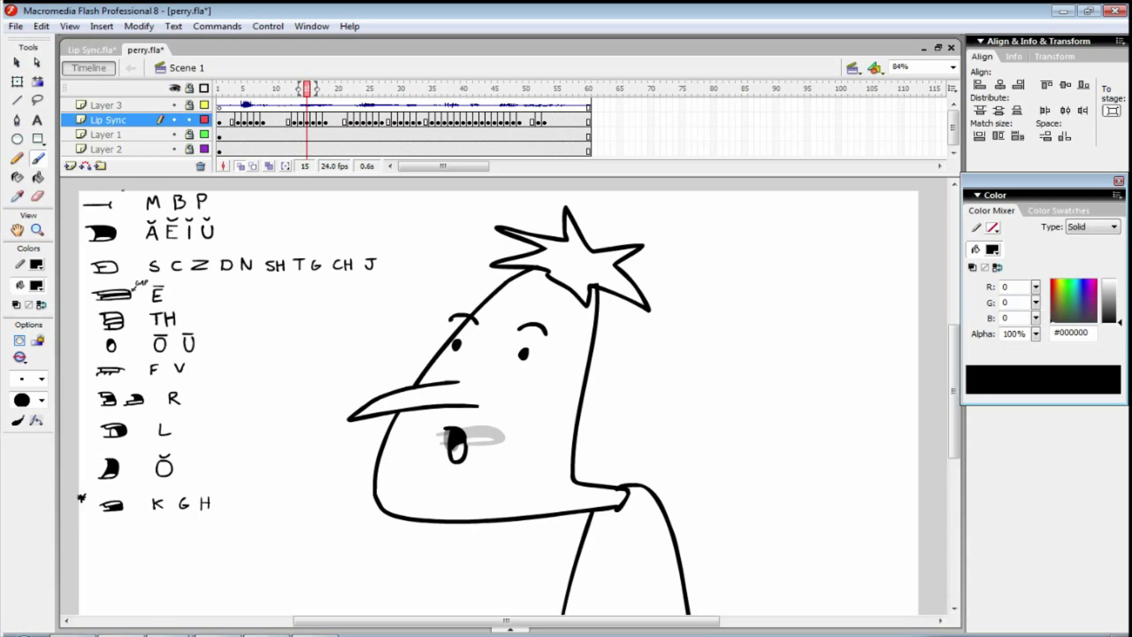
pyautogui.moveTo(526, 435); pyautogui.dragTo(507, 425)
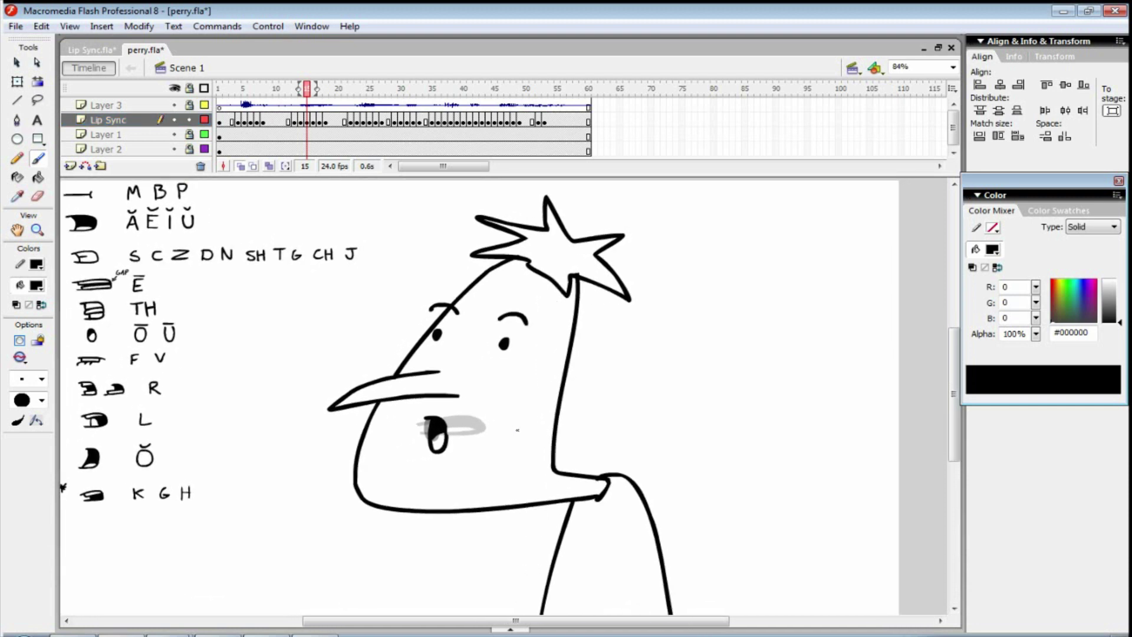